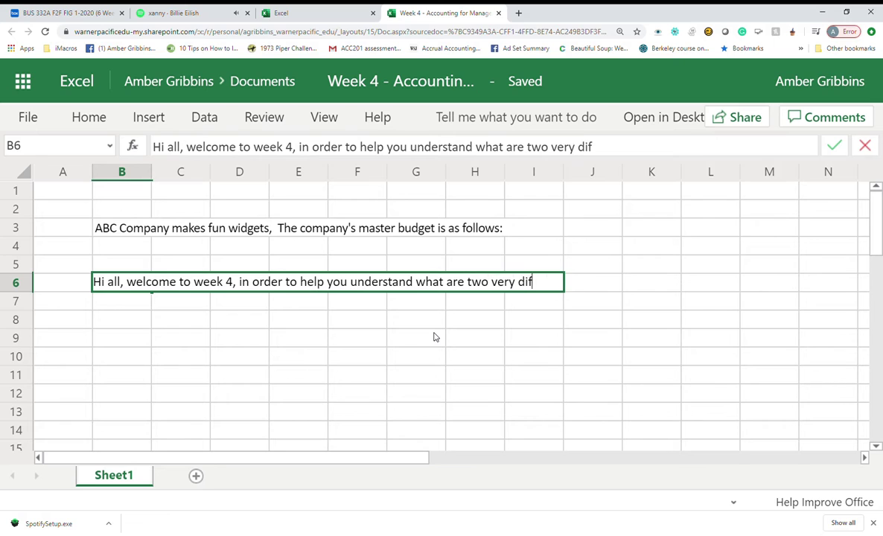
Complete the welcome sentence in B6 so that it ends with "difficult subject areas of Accounting"
text(subject areas of Accounting)
key(Return)
Enter "for Managers, I'm putting up this incredibly helpful (hopefully) video to help you navigate the chapter and homework." in B7
text(for Managers, I'm putting u)
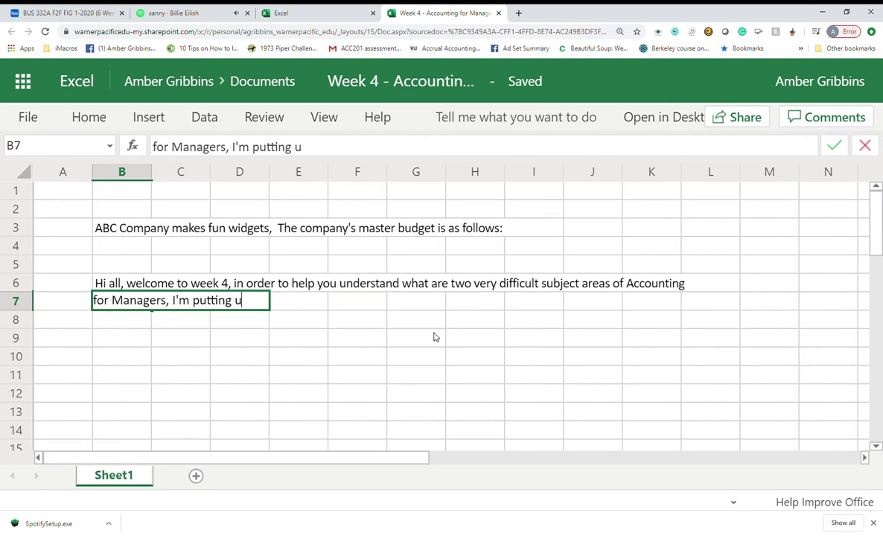
text(p this incredibly hel)
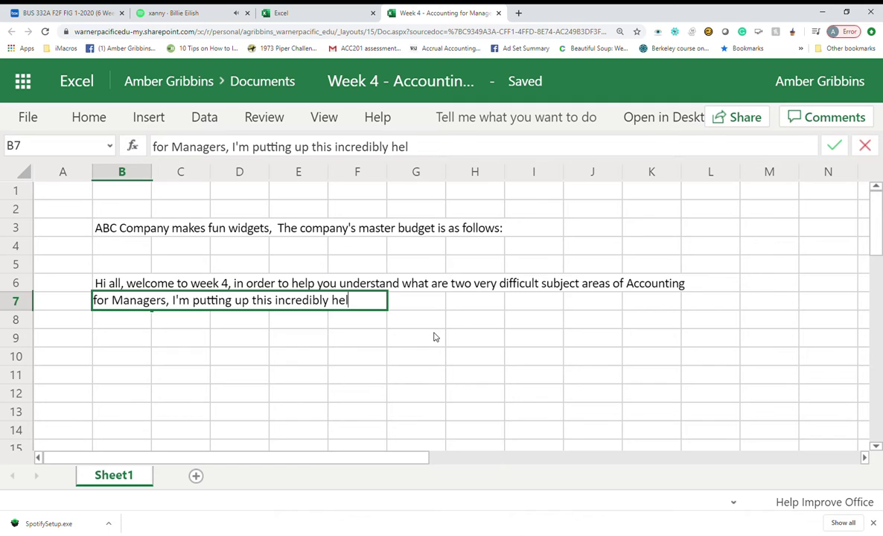
text(pful vidhopefully) video to )
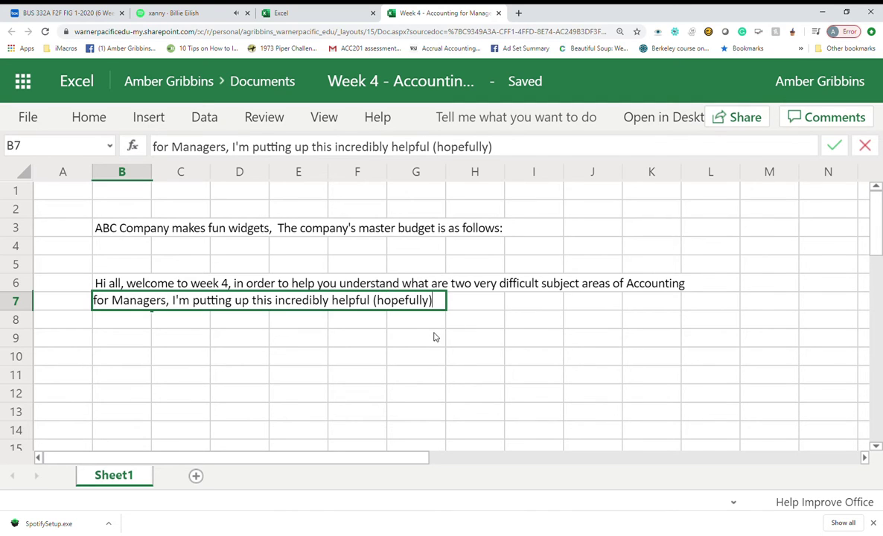
text(help you naviga)
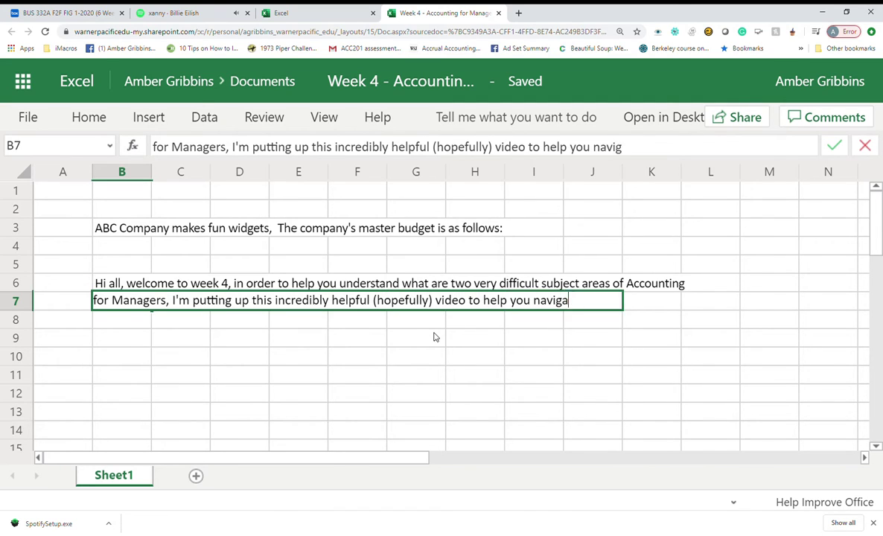
text(te the chapter and homework.)
key(Return)
key(Return)
key(Return)
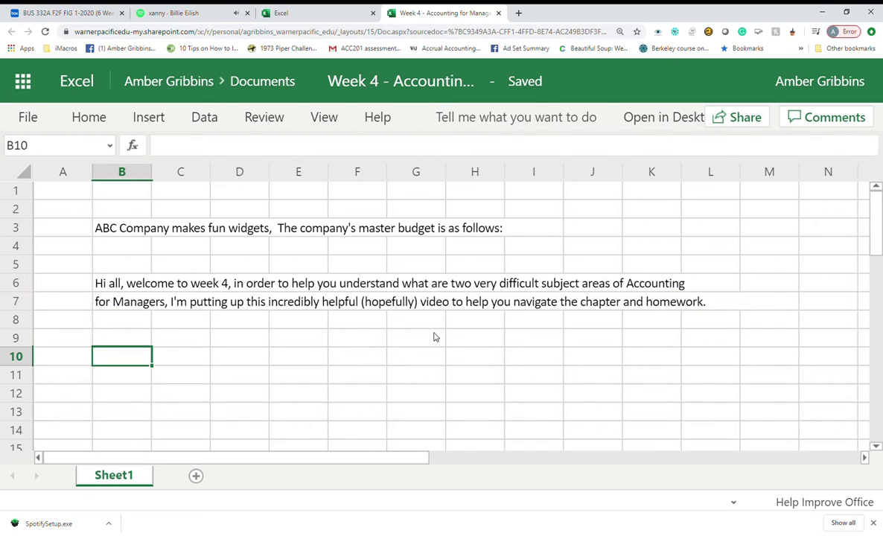
Enter "First, let's go ahead and talk about the Master Budget:" in B10
text(Flrst, let's go ahead a)
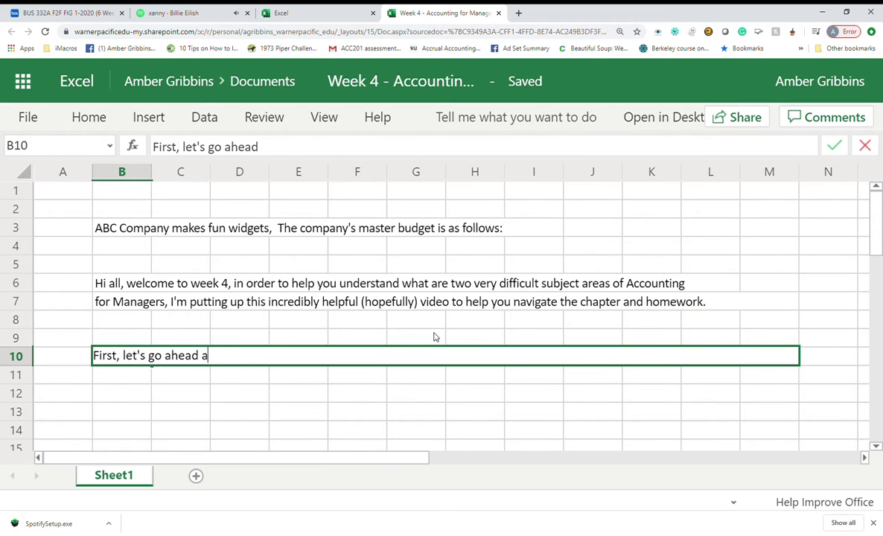
text(nd talk about the Master Budget:)
key(Return)
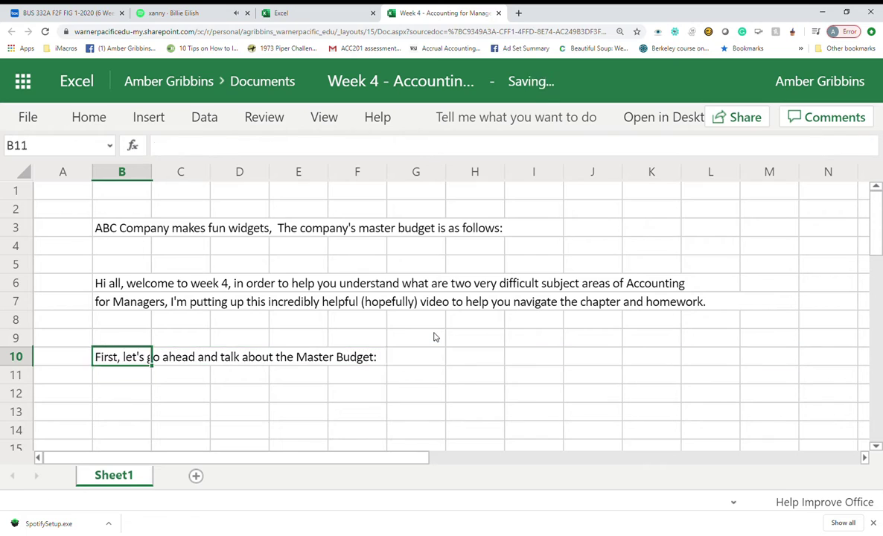
Enter "The purpose of the master budget is to help companies understand what they have to make to fulfill sales goals. The master" in B12
key(Return)
text(The purpose of the master budget is t)
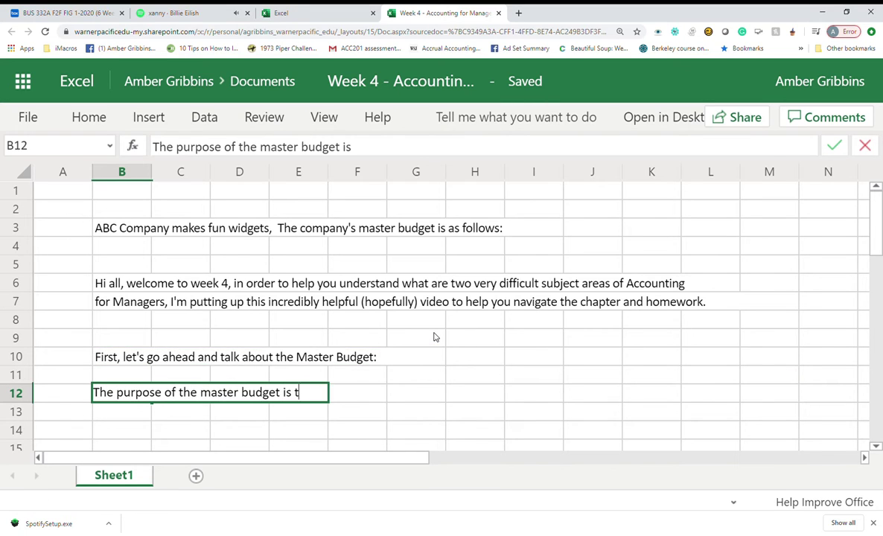
text(o help companies understand what )
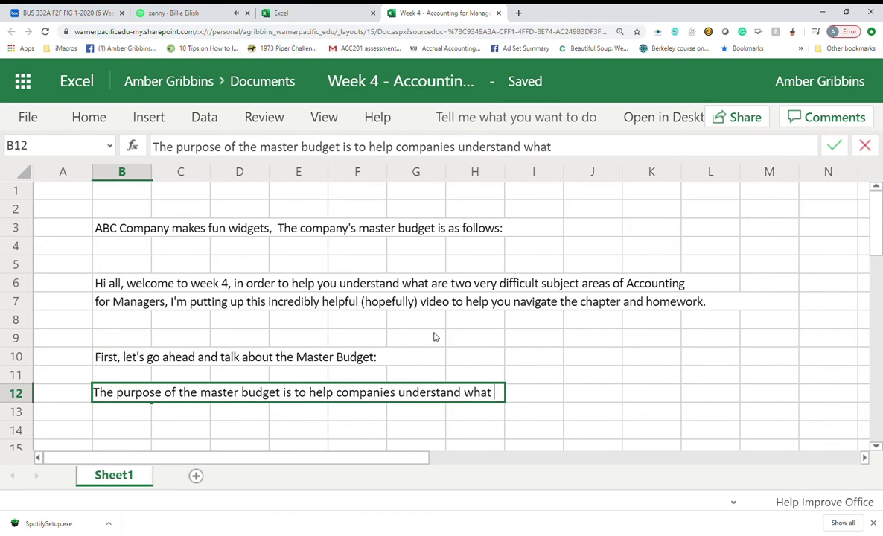
text(they have to make to fulfil)
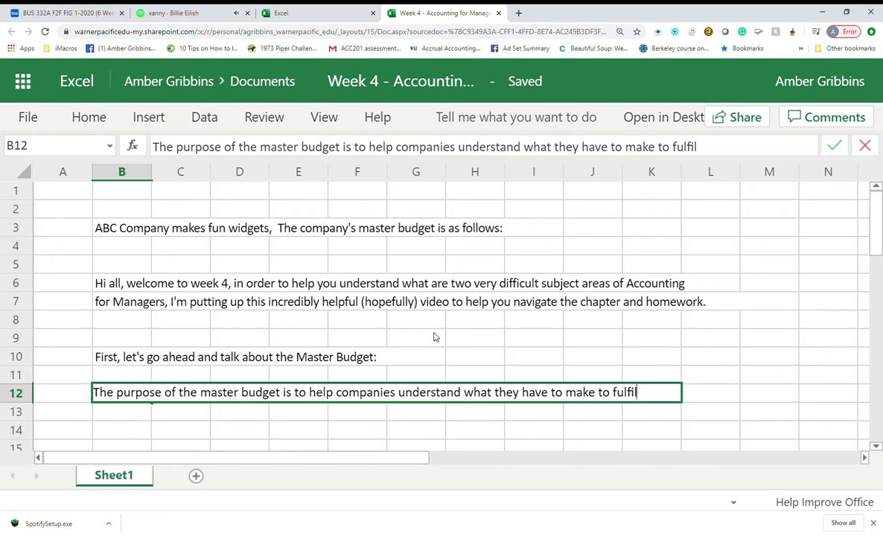
text(l sales goals.  THe m)
key(BackSpace)
key(BackSpace)
key(BackSpace)
key(BackSpace)
text(he)
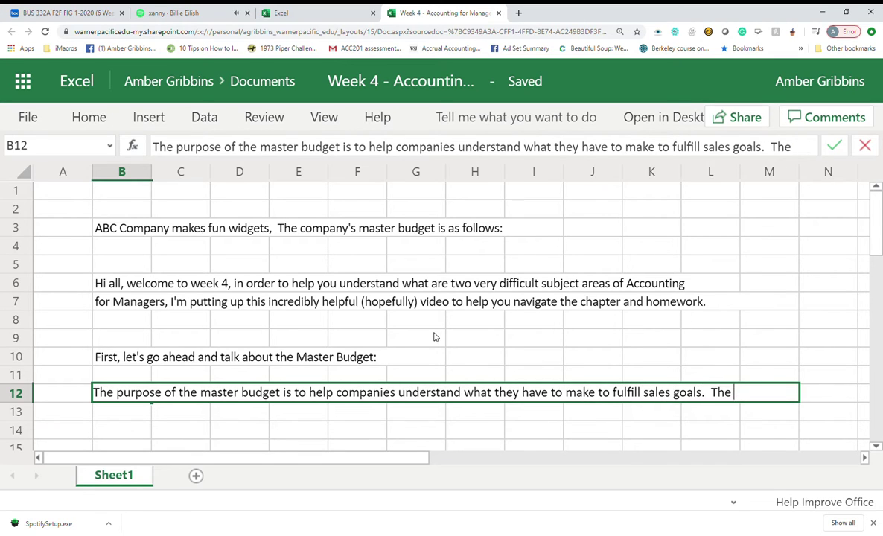
text( master)
key(Return)
Enter "budget is an excellent road map for how to order the manufacturing or service process, what kind of materials to order," in B13
text(budget is an excellent)
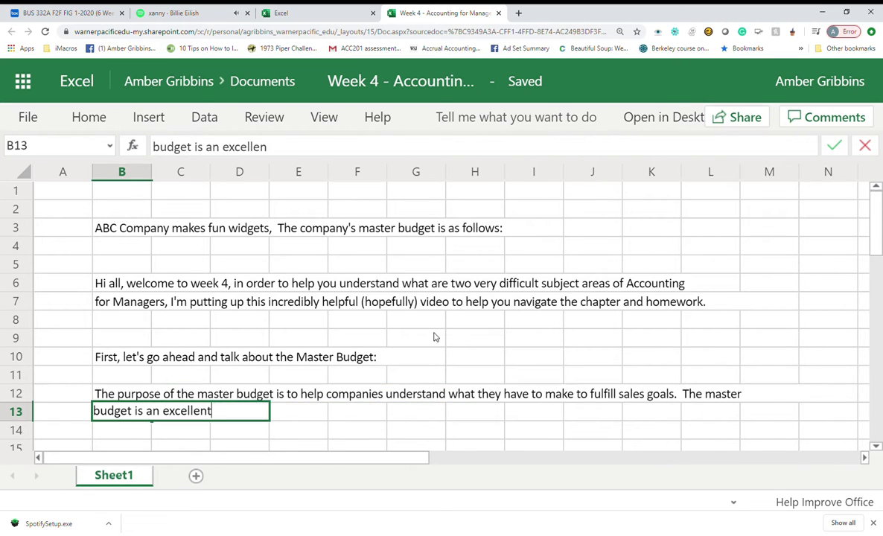
text( road map for)
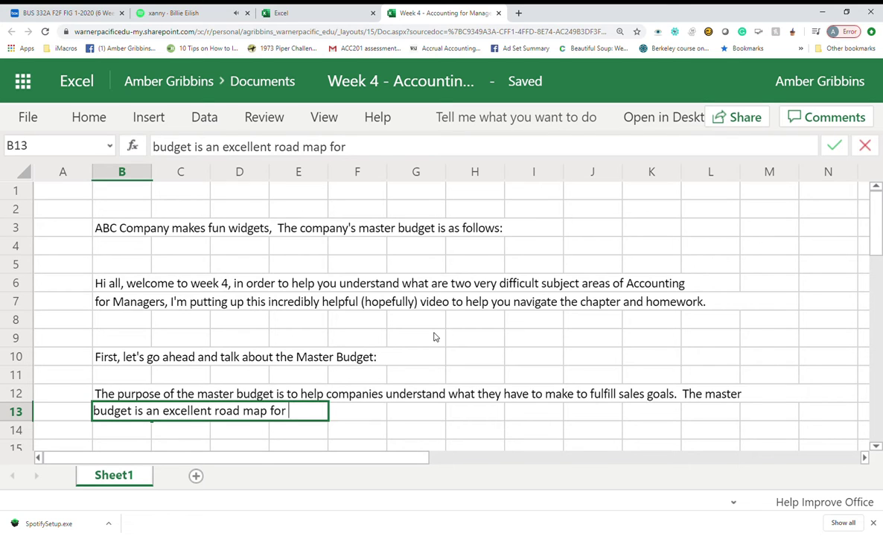
text( how to order the manufacturing or service process, what )
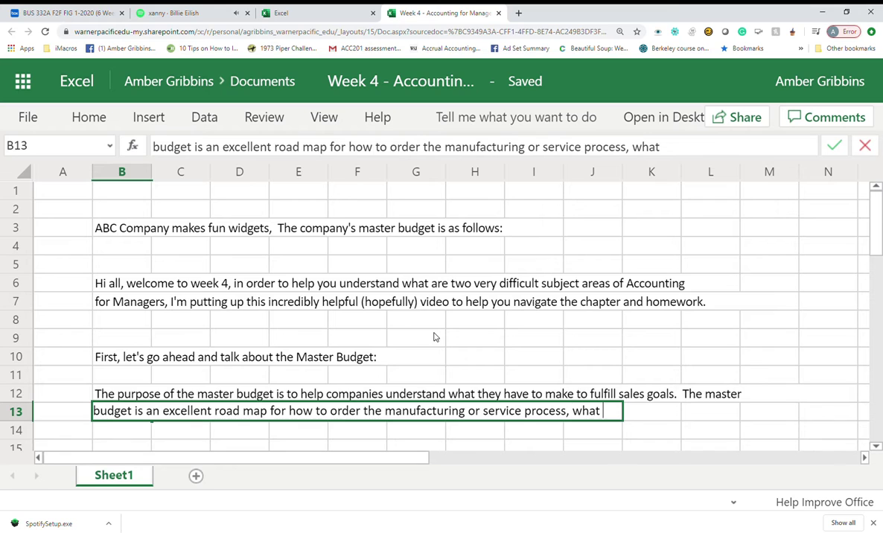
text(kind of materials to order,)
key(Return)
Continue the paragraph in B14 with "how many people should be scheduled to work,"
text(how many people sho)
key(BackSpace)
text(le should be scheduled to work,)
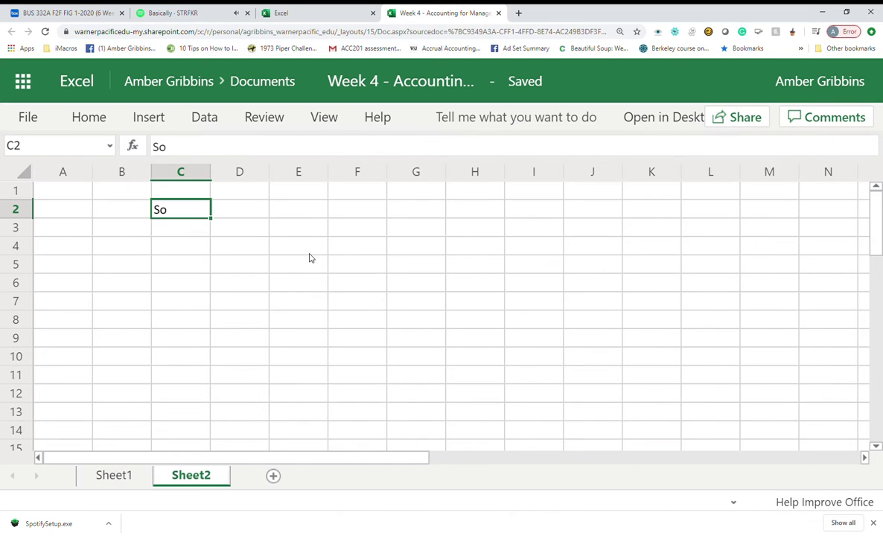
Extend Sheet2's C2 to "So let's take a moment to review the flexible budget next. What do you think about when you think about"
text(let's take a m)
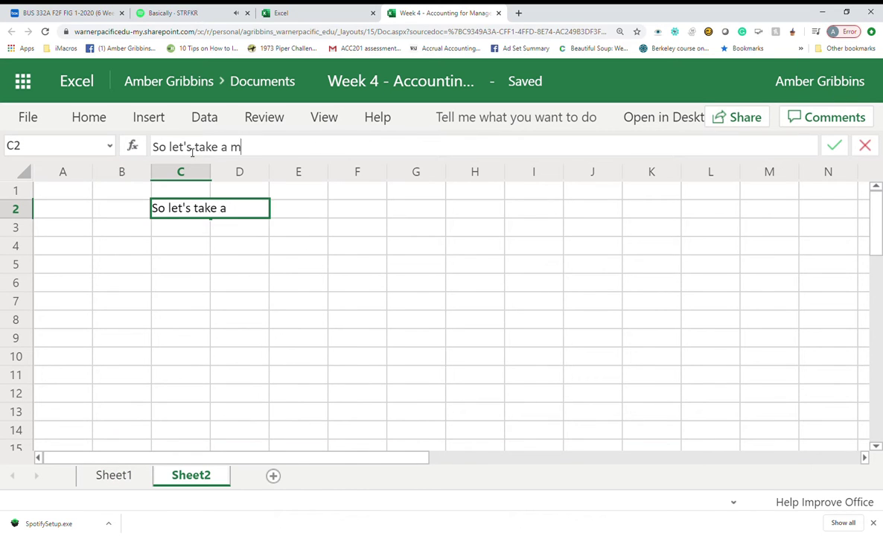
text(oment to review the flexib)
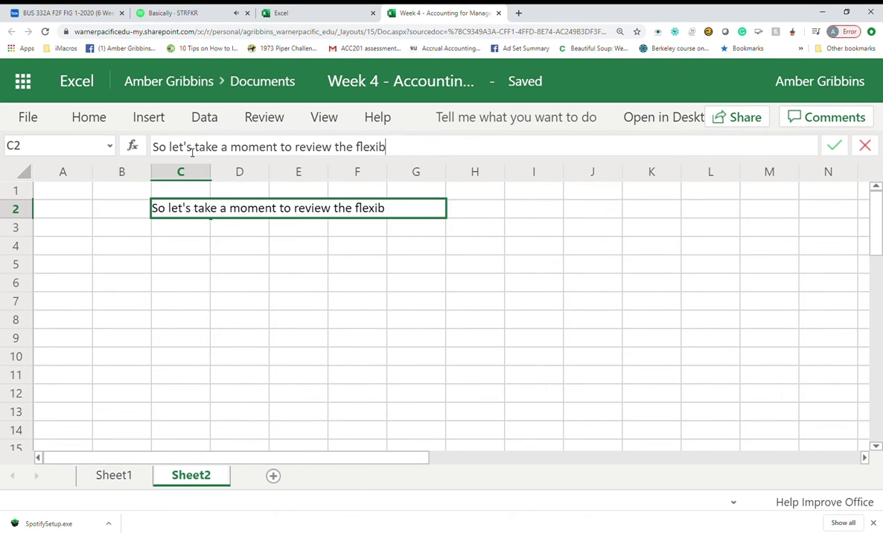
text(le budget next.  What do you think about when you think about)
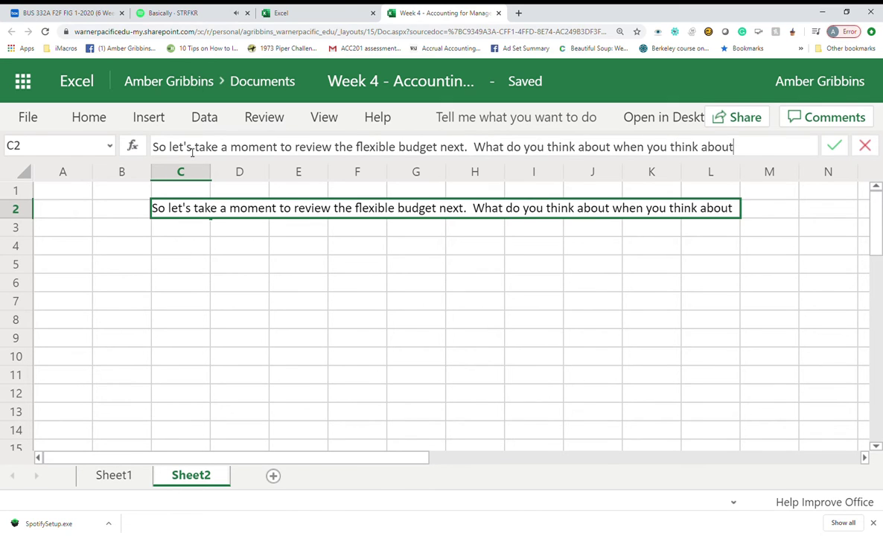
key(Return)
Enter "flexible in terms of managerial accounting, well, this would be allowing the managers to see" in C3
text(flexible in terms of managerial accounting, well, this would be allowing the managers to see)
key(Return)
Enter "what the costs would look like at various points in the process. Example, I see how much" in C4
text(what the )
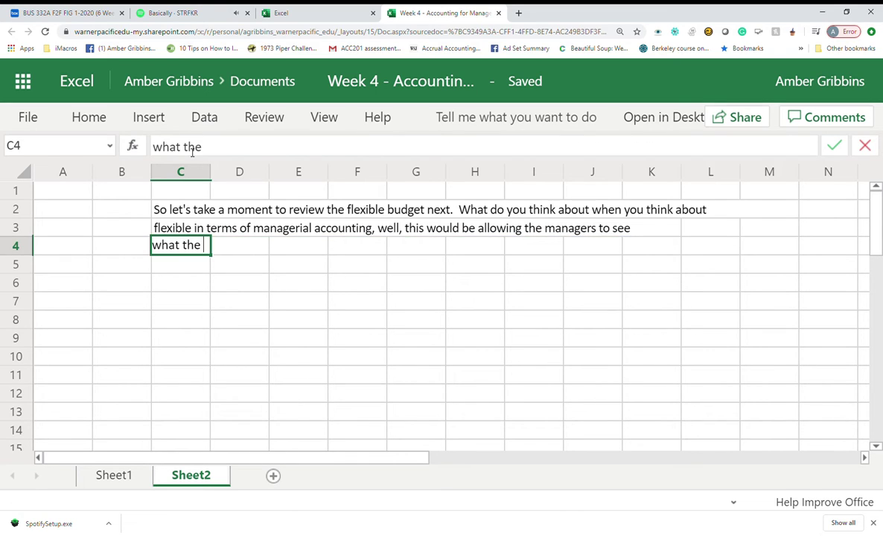
text(costs would look like at variou)
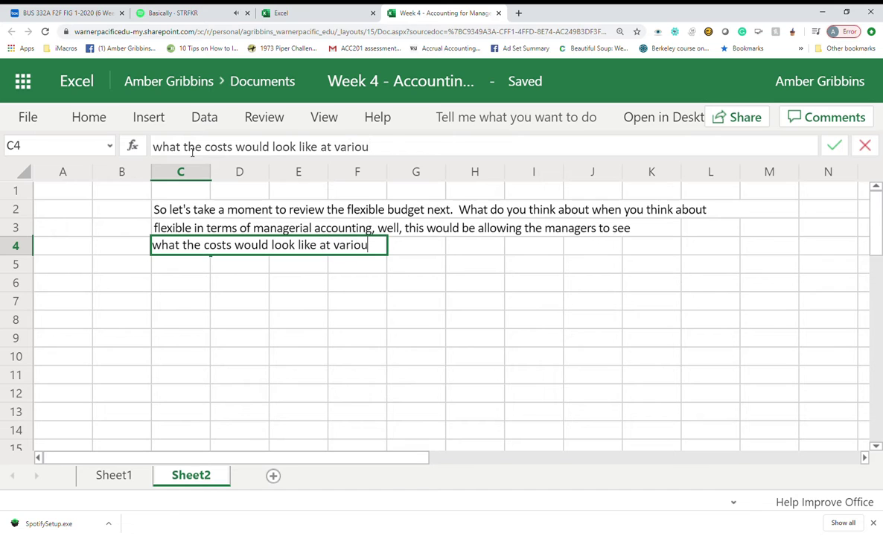
text(s points in the process.  Example,)
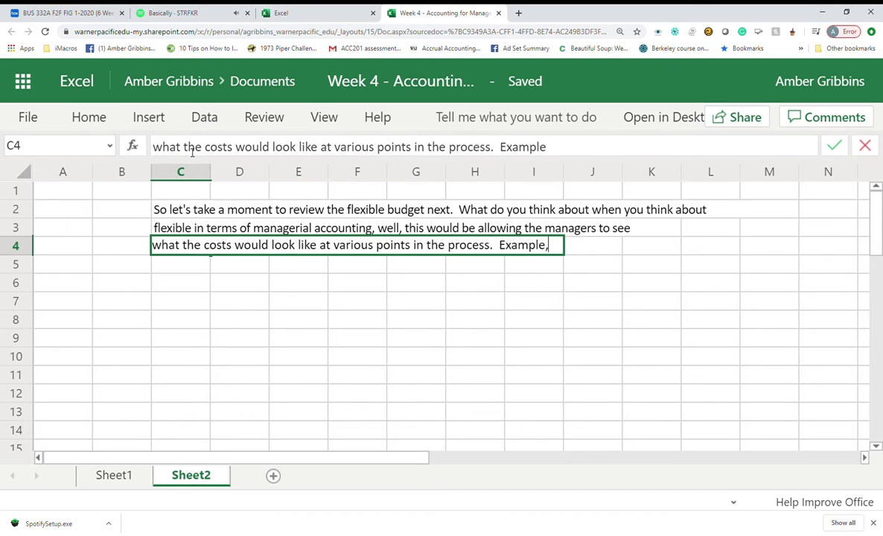
text(  I see how much)
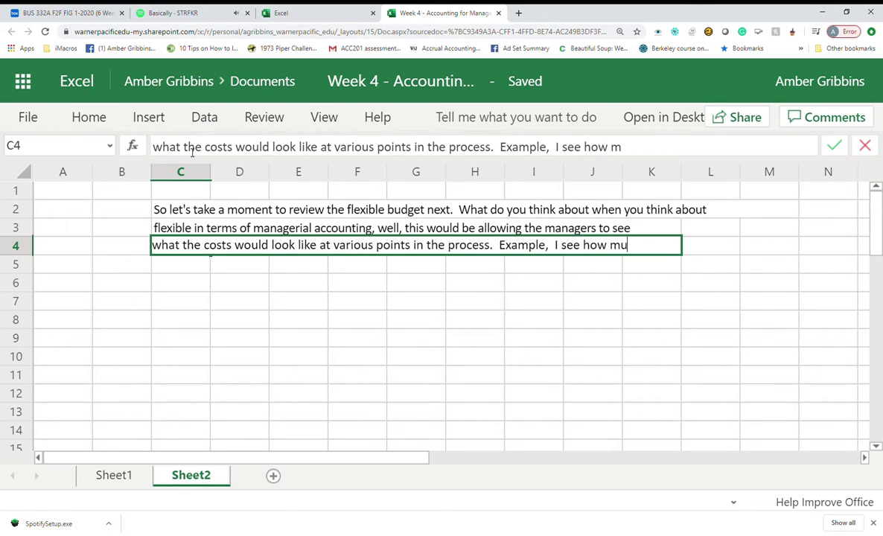
key(Return)
Enter "I would need to produce if I had 5100 units, but what if I only produced 3100 units. A master budget" in C5
text(I would need to produce if I had 5100 )
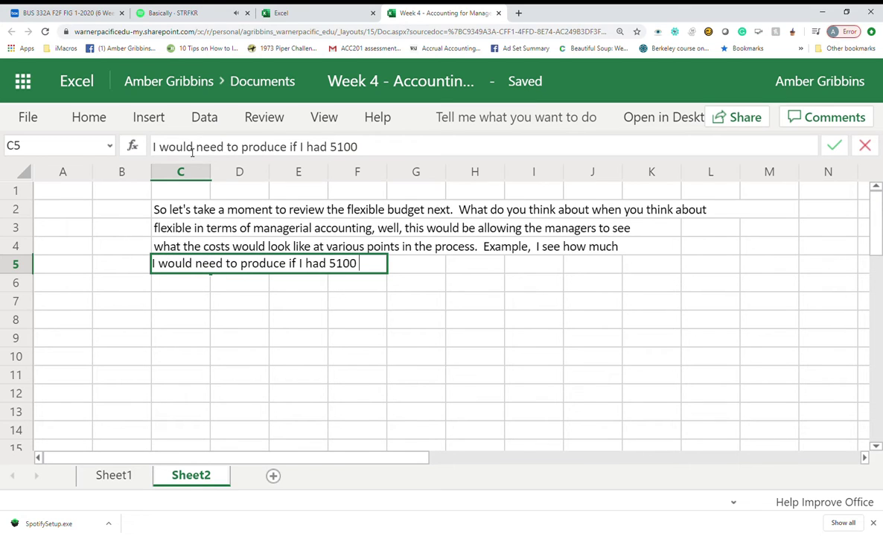
text(units, but what if I only pr)
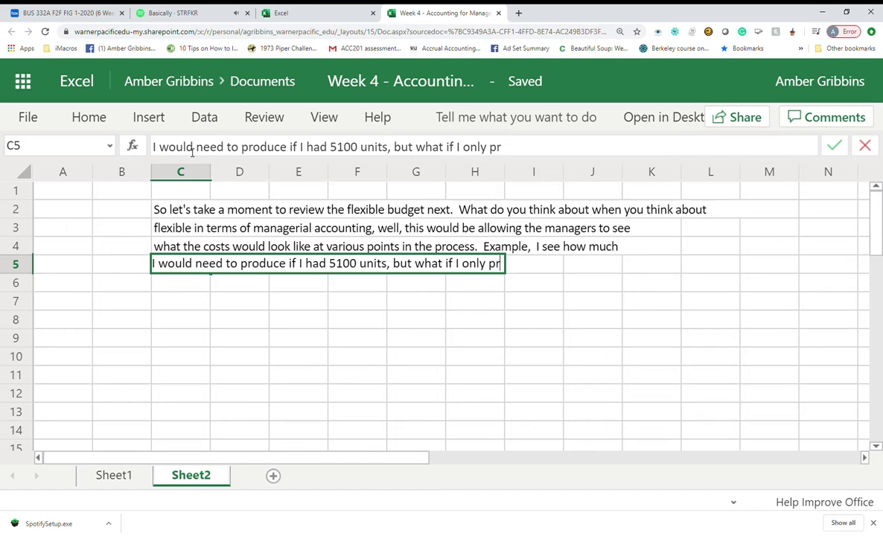
text(oduced 3100 units.  A master budget)
key(Return)
Enter "is pretty straightforward, but it assumes a static amount. The flexible budget gives you some room." in C6
text(is pretty)
text( straightforwr)
text(rd, but it assumes a static amount.  T)
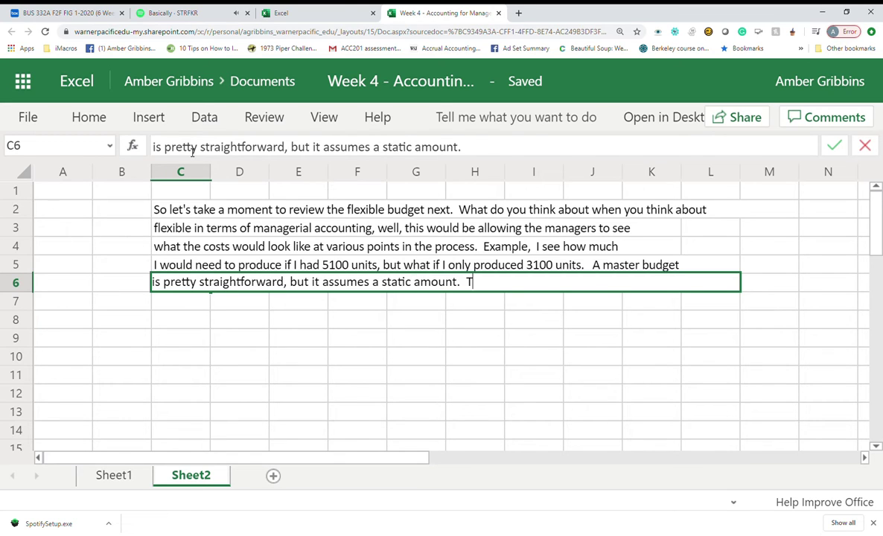
text(he flexible budget gives you some room.)
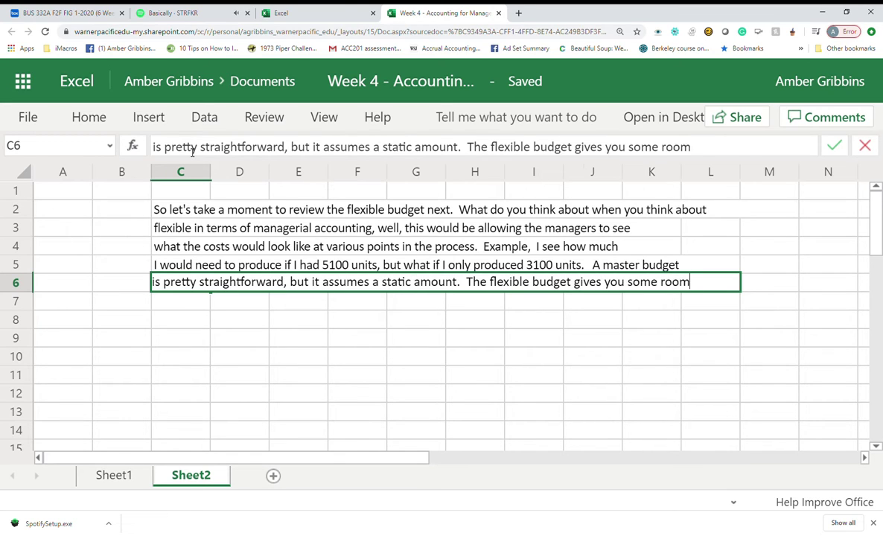
key(Return)
key(Return)
key(Return)
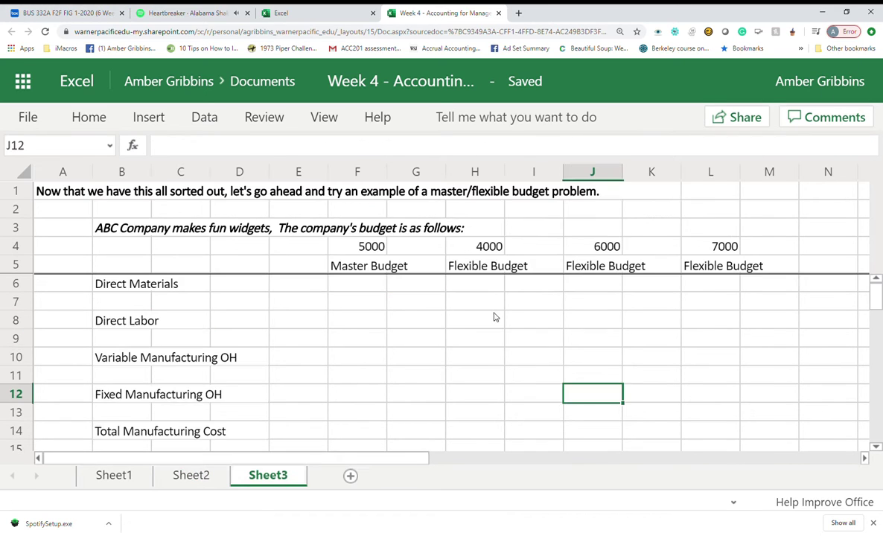
On Sheet3, enter "OK, so you see I have set this up for you, I will also share this spreadsheet" in H8
click(463, 321)
text(OK)
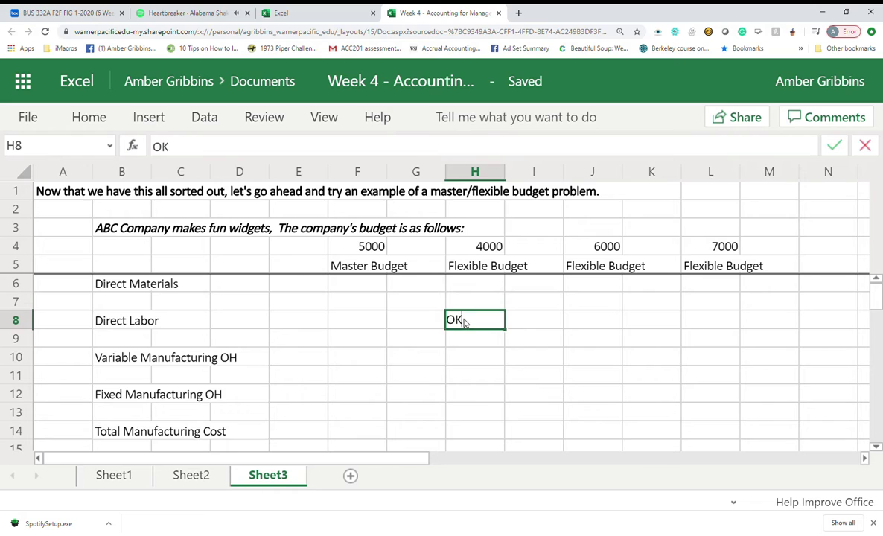
text(, so you see I have set this up for you,)
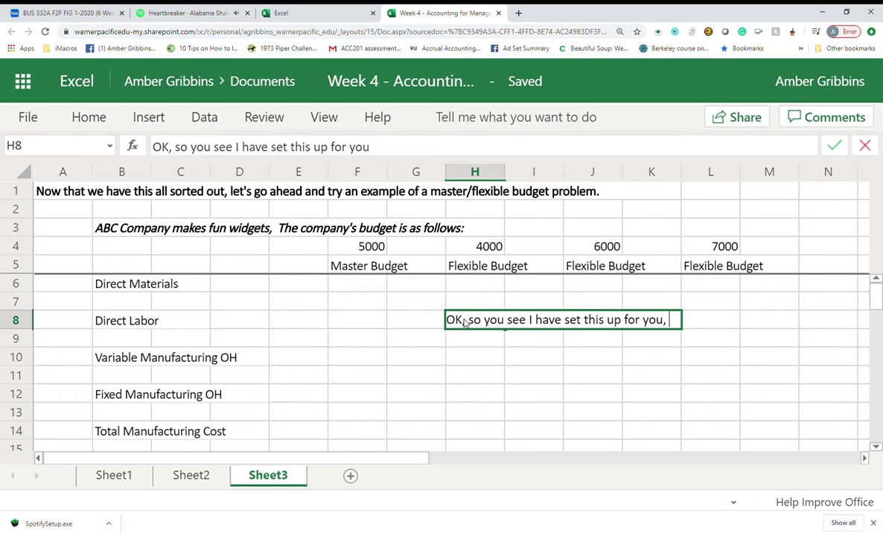
text( I will also )
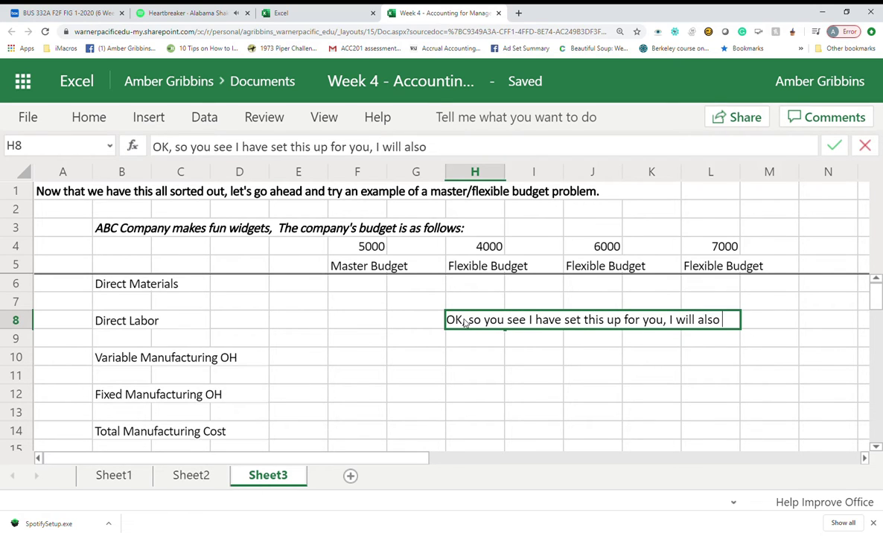
text(share this spreadsheet)
key(Return)
Enter "with you in Office.com so you can practice yourself, I have added a" in H9
text(with you in Office.com so you )
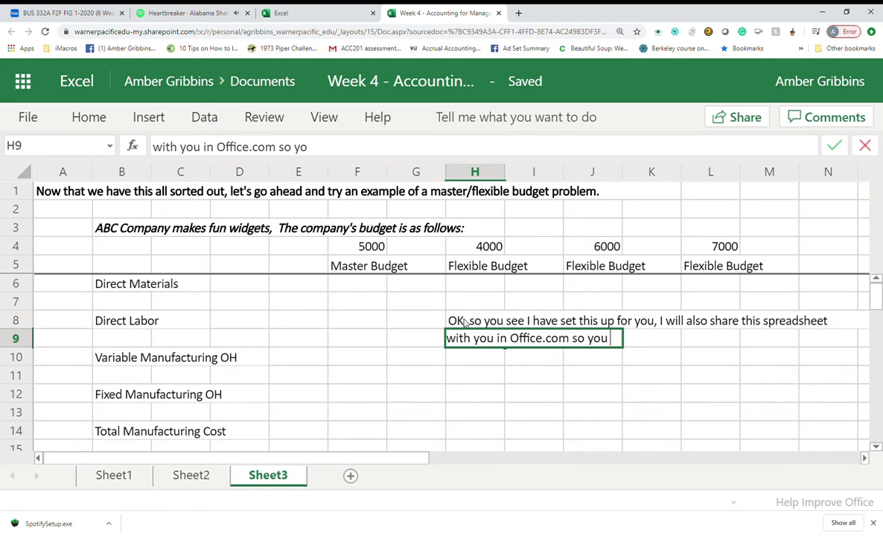
text(can practice yourself,)
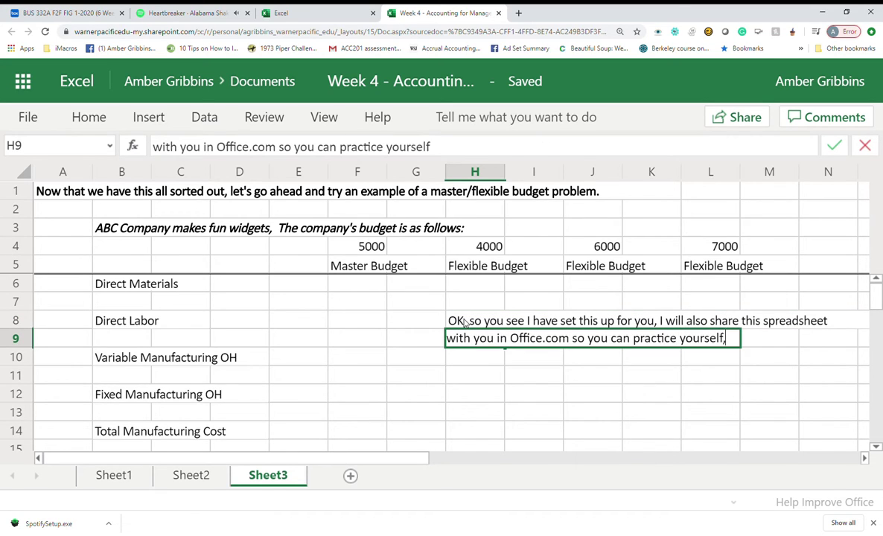
text( I have added a)
key(Return)
Enter ""freeze panes" function so you can follow the numbers as we scroll up" in H10
text("freeze panes" function so you can )
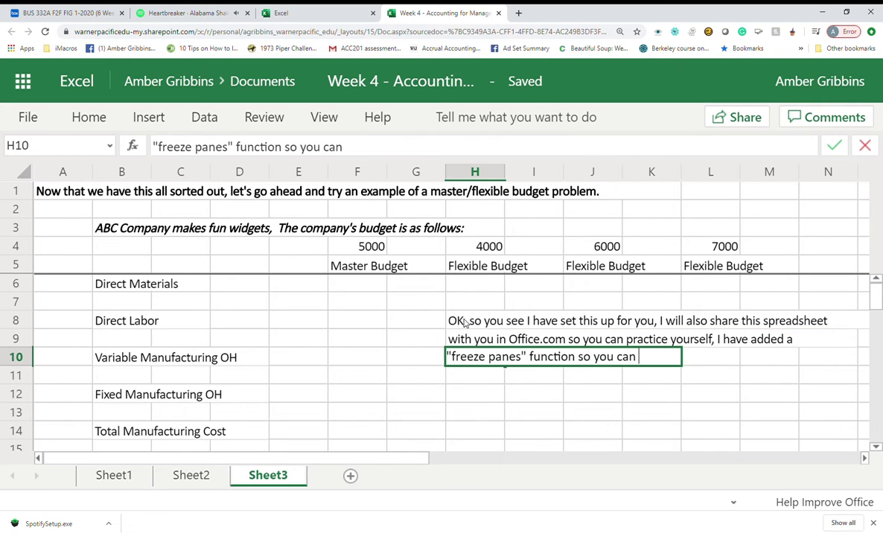
text(follow the numbers as we scroll up)
key(Return)
Enter "you can take it off if you find yourself getting lost," in H11 and bring up the recently used freeze panes commands
text(you can tak)
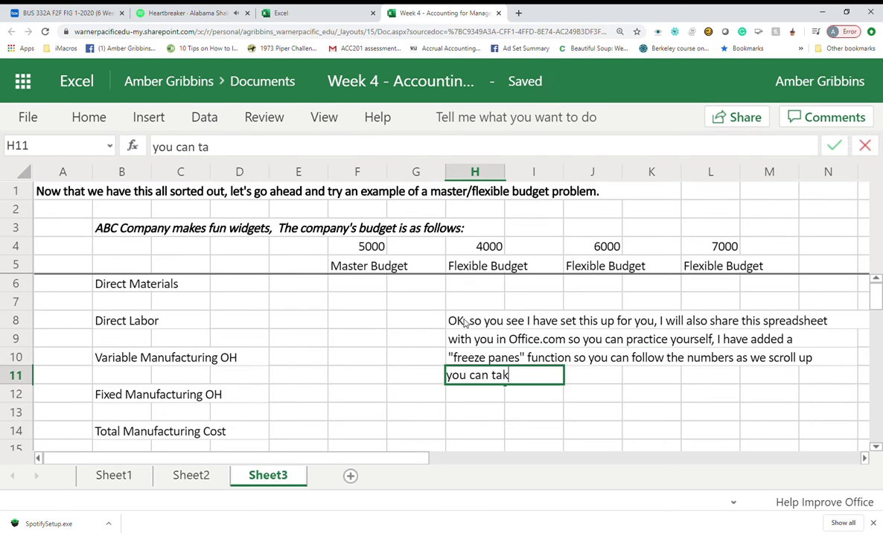
text(e it off if you find yourself gettin)
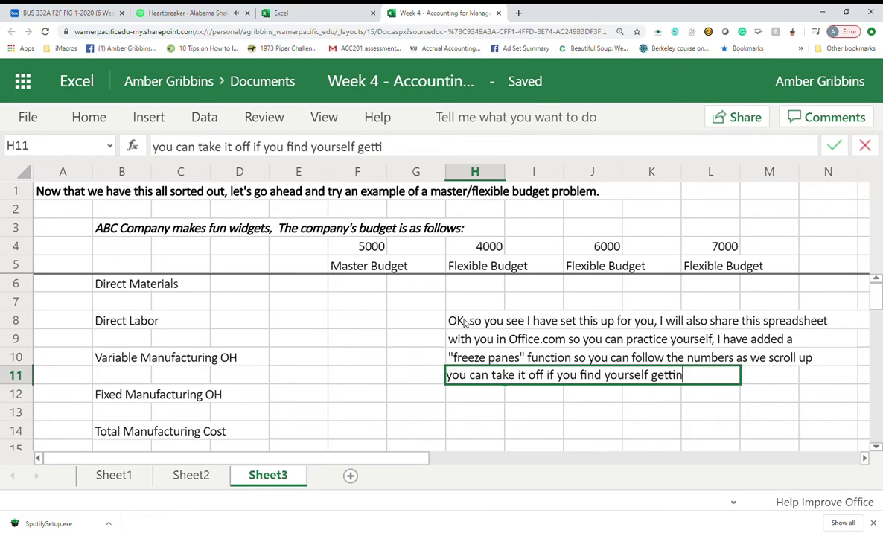
text(g lost,)
click(494, 118)
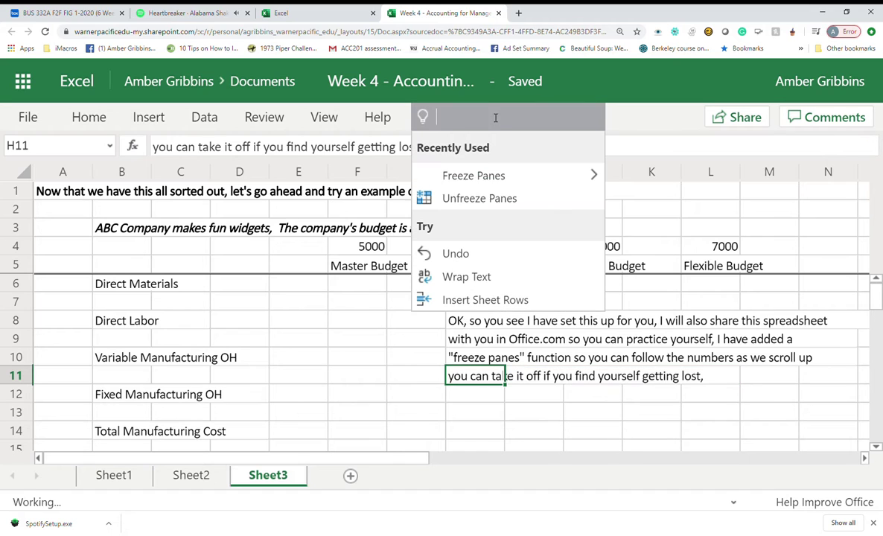
key(Escape)
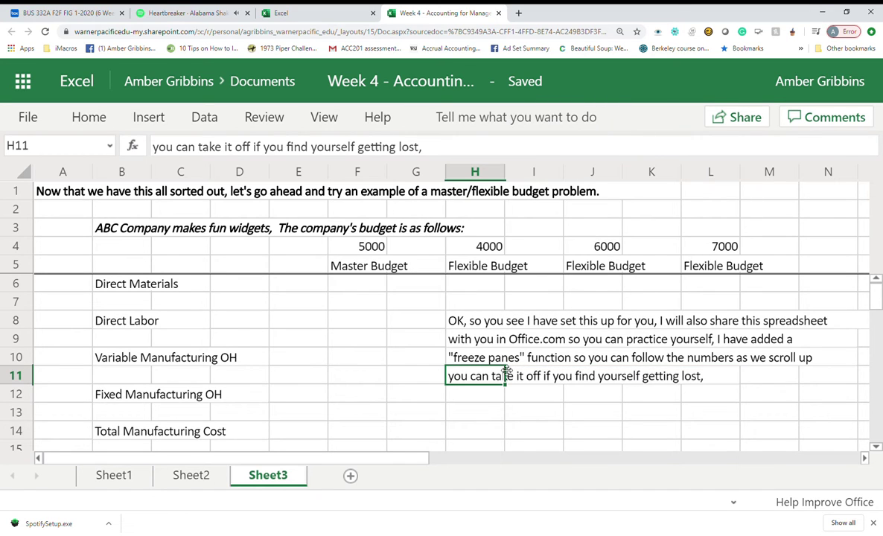
Clear the explanatory notes about sharing the spreadsheet and freezing panes from H8 through H11
click(473, 320)
drag(474, 320, 774, 372)
key(BackSpace)
click(474, 348)
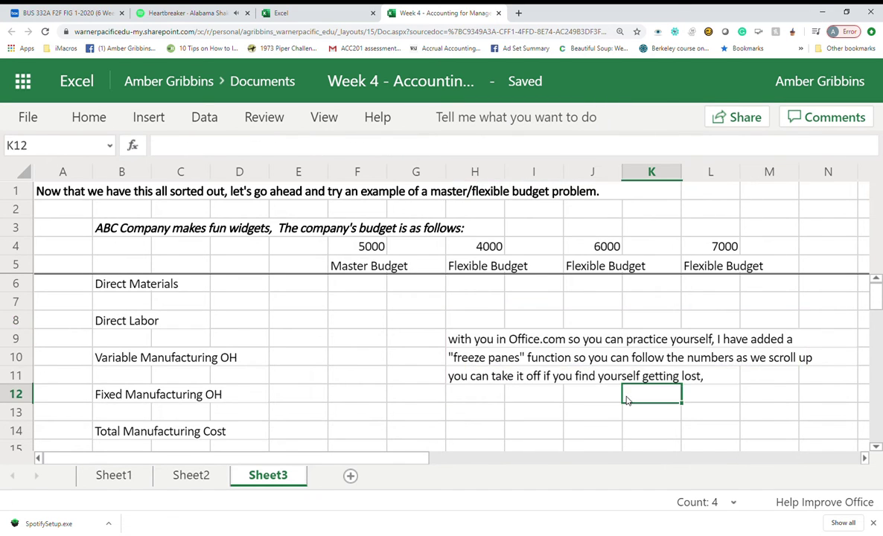
key(BackSpace)
click(474, 350)
key(BackSpace)
click(493, 374)
key(BackSpace)
click(473, 409)
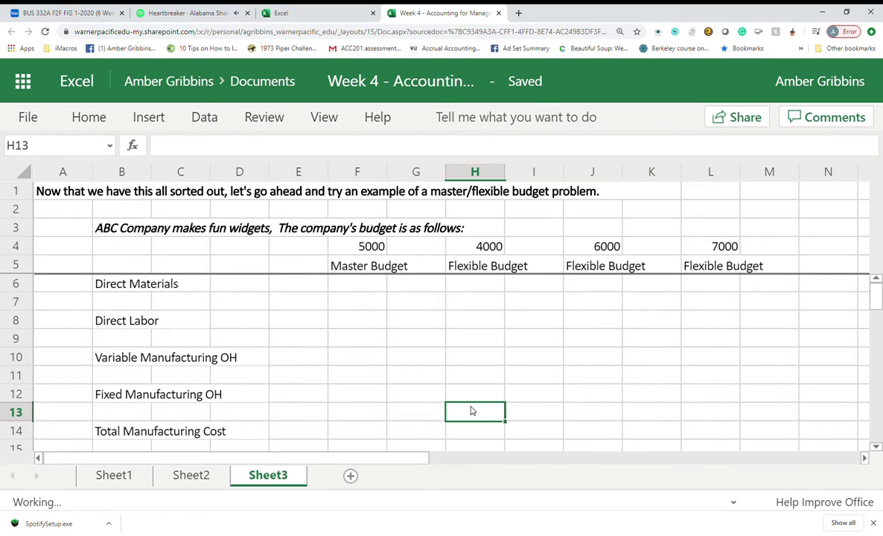
click(451, 319)
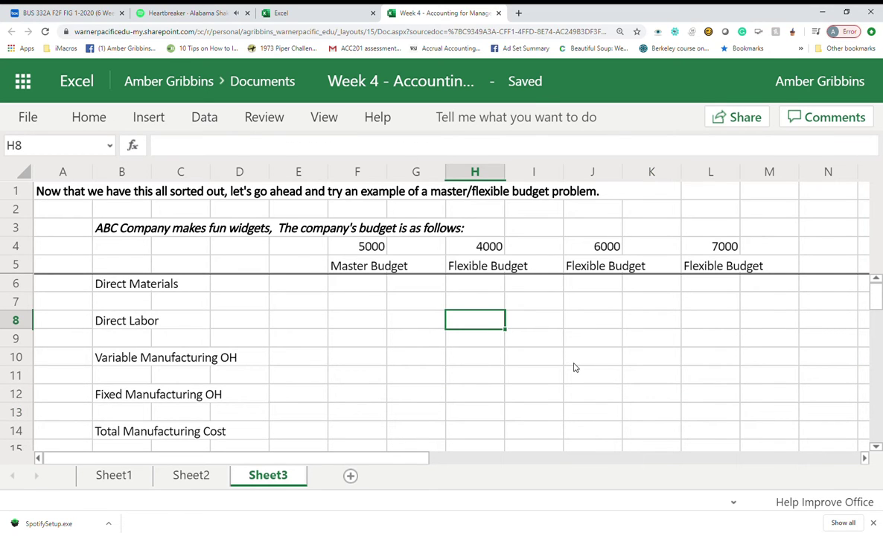
In the Master Budget column, enter 510 for Direct Materials in F6 and 2040 for Direct Labor in F8
click(357, 284)
text(510)
key(Return)
key(Return)
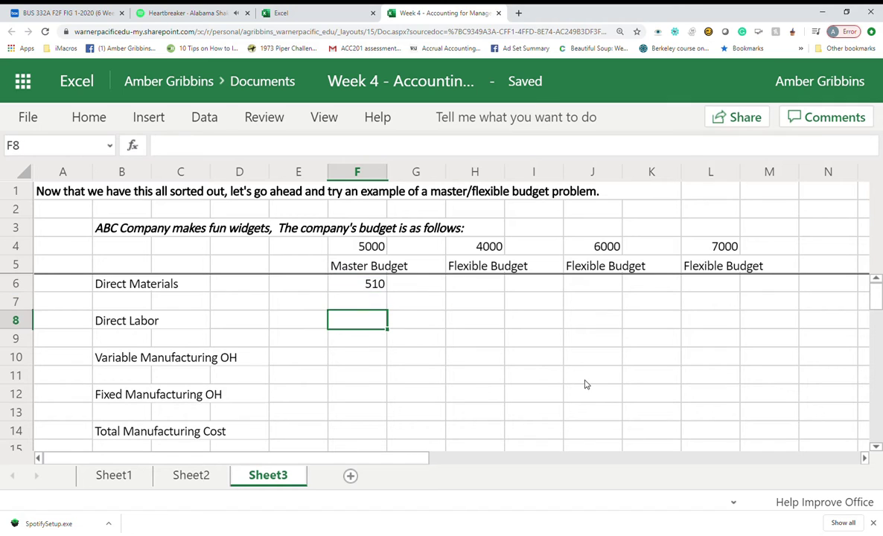
text(2040)
key(Return)
key(Return)
In the Master Budget column, enter 1020 for Variable Manufacturing OH in F10 and 18100 for Fixed Manufacturing OH in F12
text(1020)
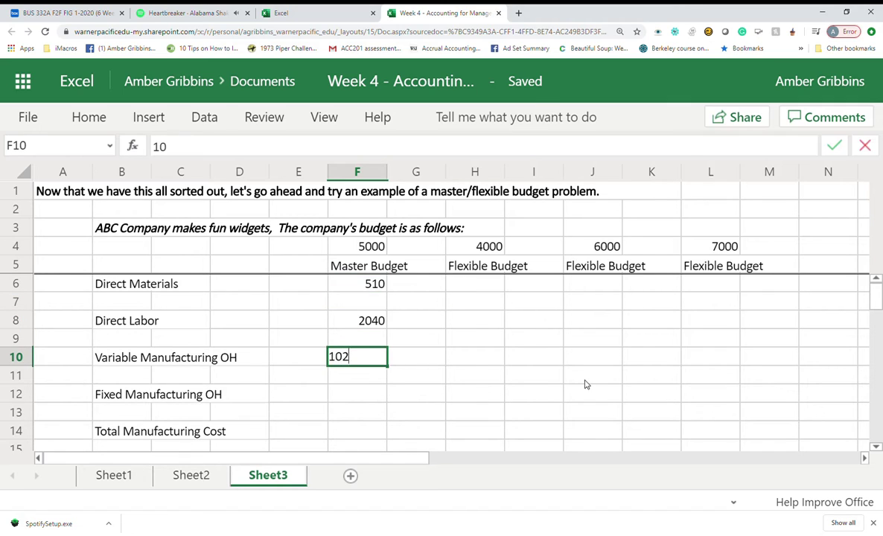
key(Return)
key(Return)
text(18100)
key(Return)
key(Return)
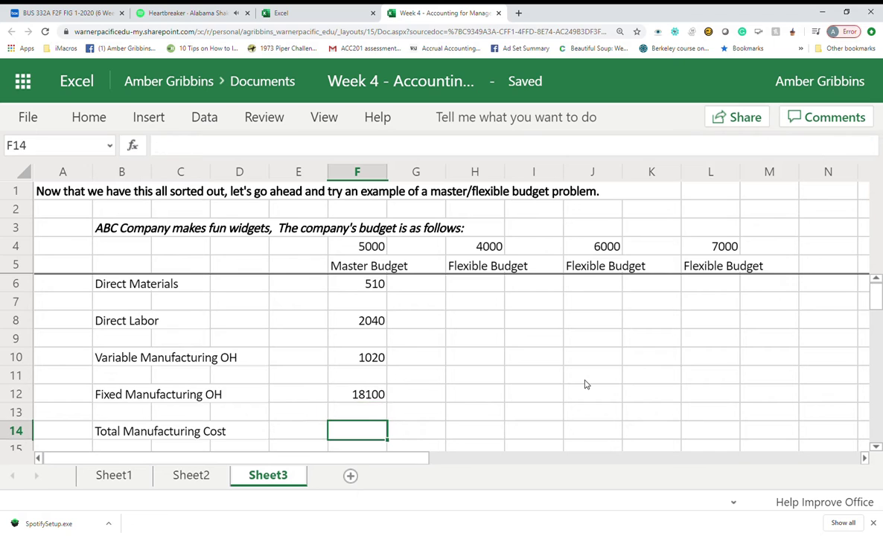
Calculate the master budget's Total Manufacturing Cost in F14 by summing F6:F12
text(=SUM()
drag(355, 279, 365, 400)
key(Return)
Format the Total Manufacturing Cost in F14 as Accounting in dollars with no decimal places
click(361, 423)
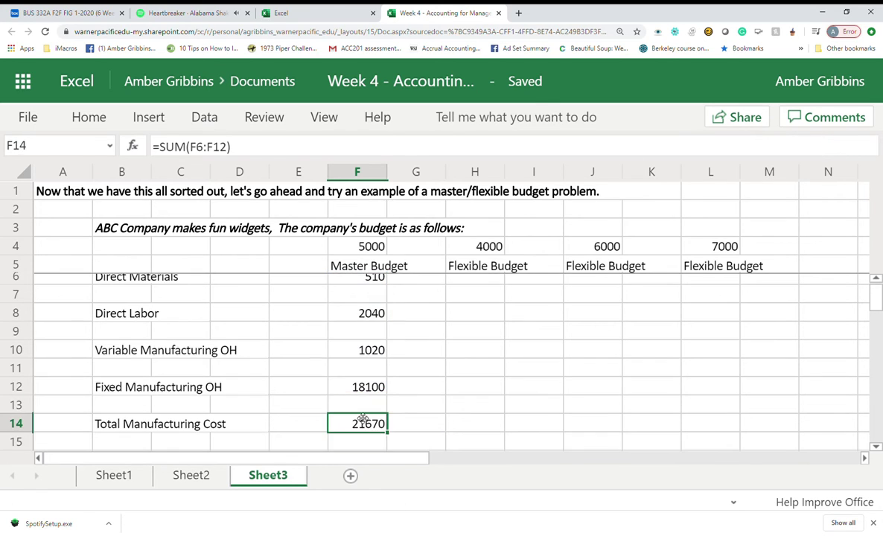
click(89, 117)
click(446, 168)
click(516, 189)
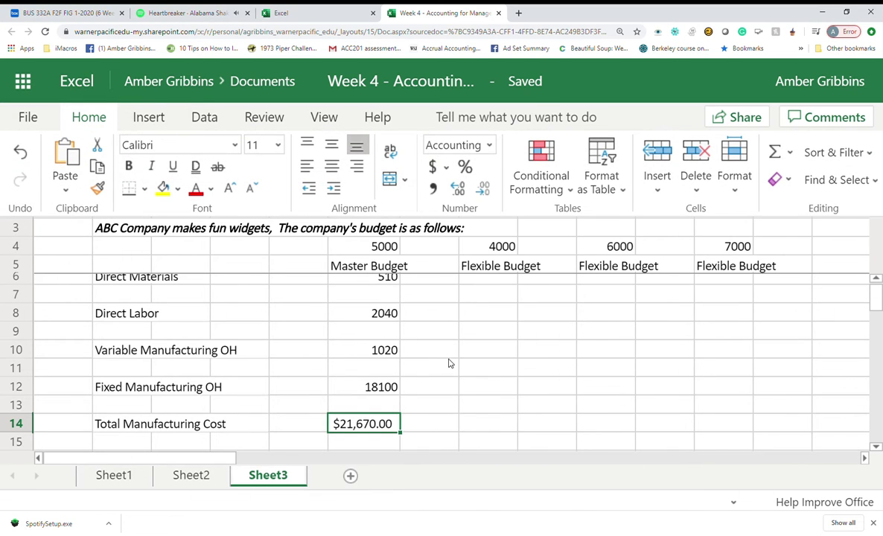
click(484, 192)
click(484, 192)
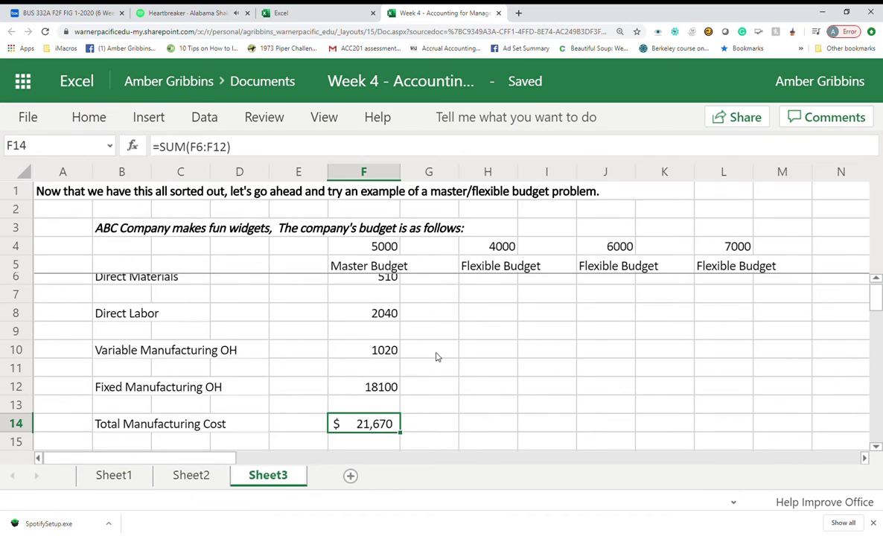
Enter the note "<<note this is a dollar amount, going forward, I would" in H8
click(480, 391)
click(480, 321)
text(<<not)
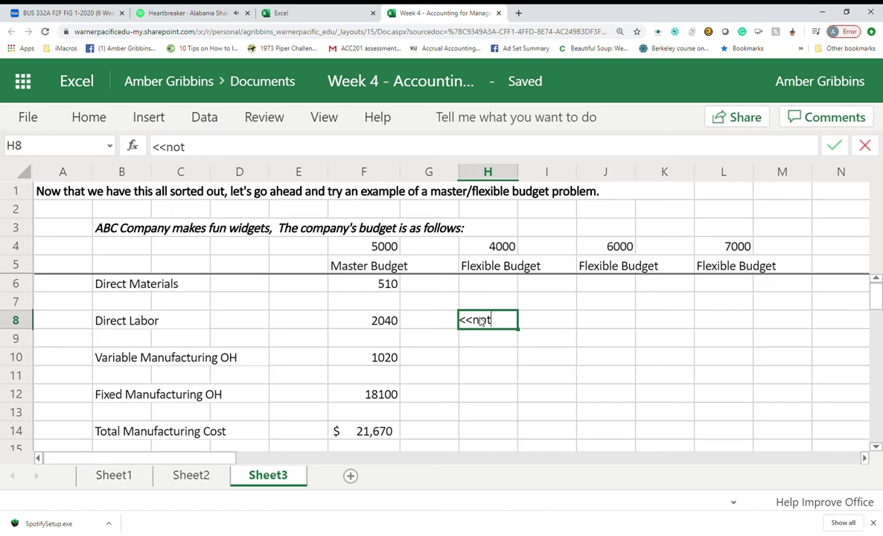
text(e this is a dollar amount, going forwrad)
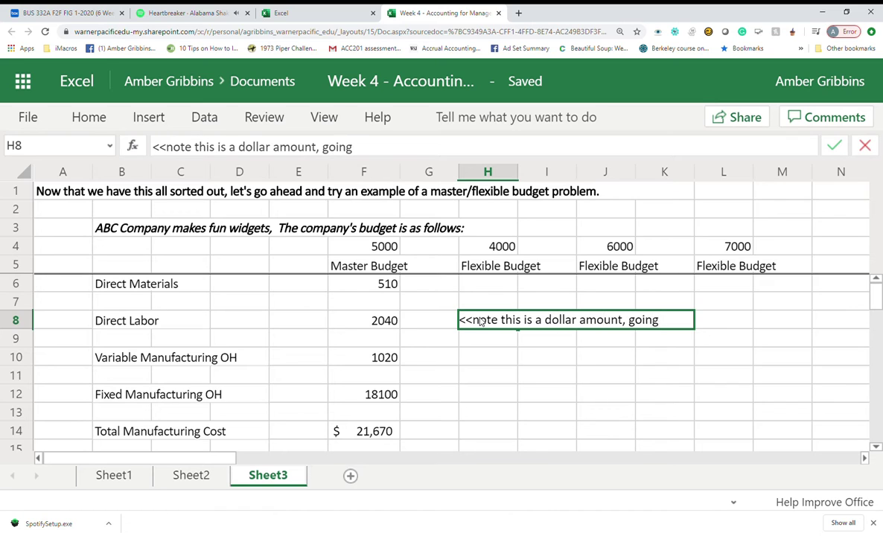
key(BackSpace)
text(ard, I w)
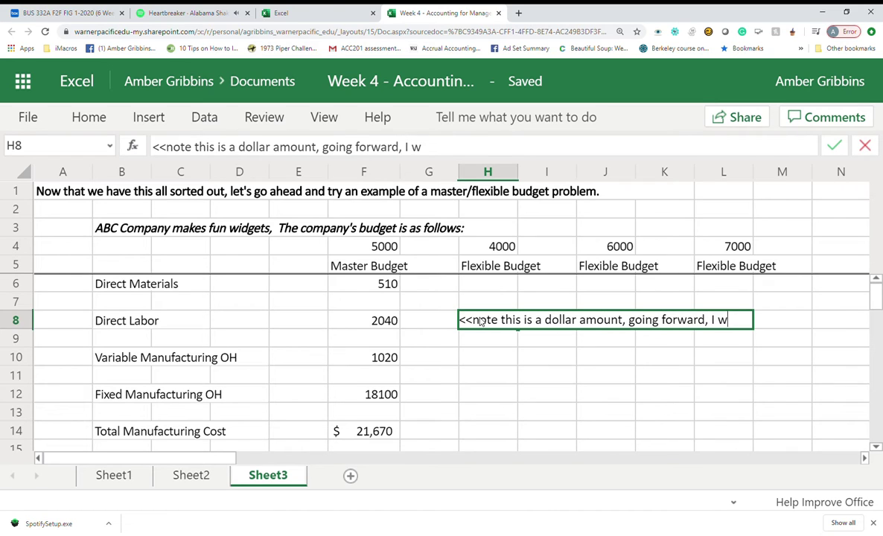
text(ould)
key(Return)
Continue the note in H9 with "offer its important to distinguish between dollar amounts"
text(offier its)
text( important to disc)
text(inguish between dollar amounts)
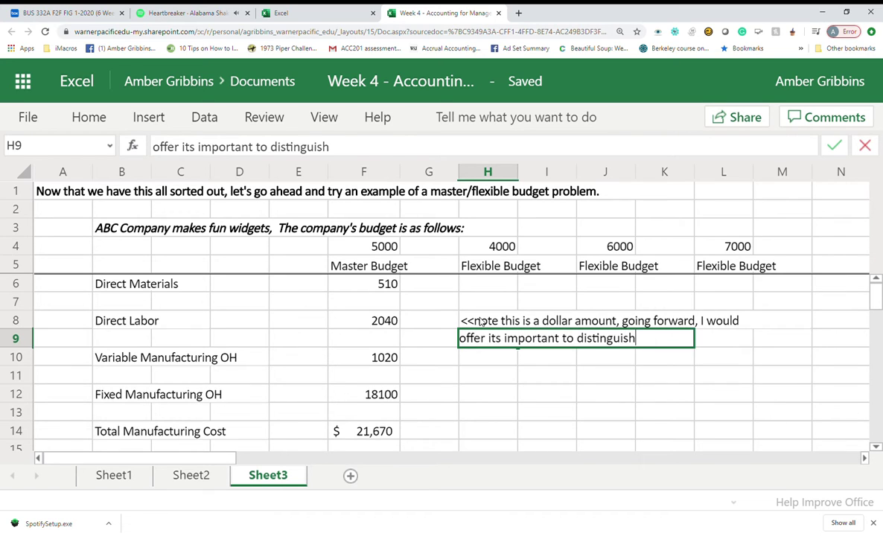
key(Return)
Enter "and unit amounts, so make sure you format accordingly and keep this" in H10 and "in mind." in H11
text(and unit am)
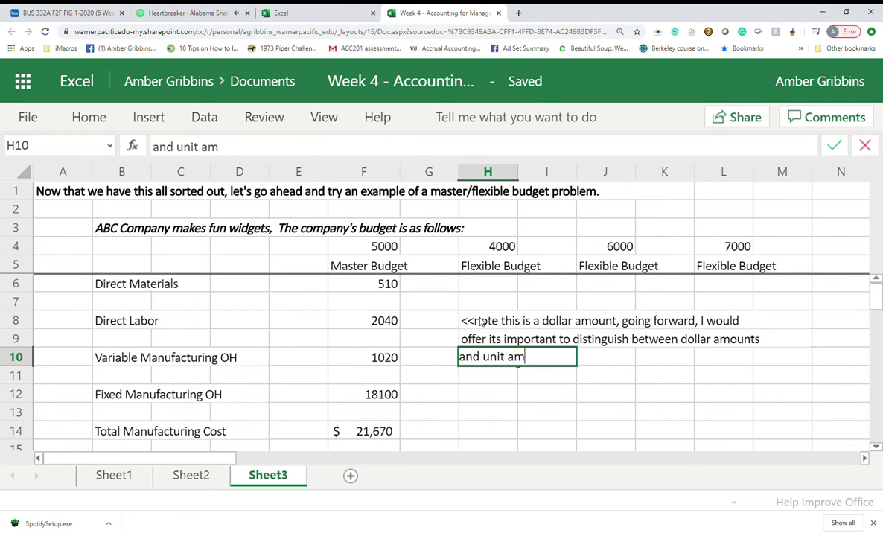
text(ounts, so make sure you for)
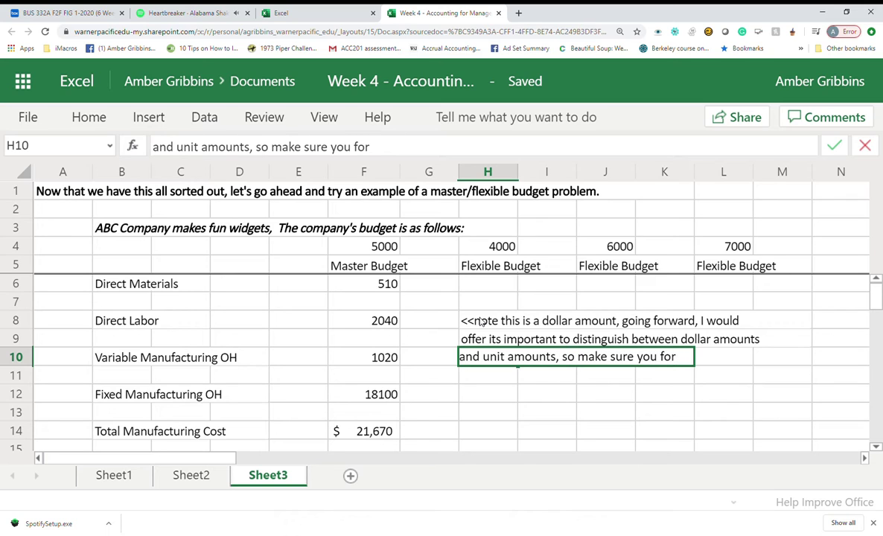
text(mat according)
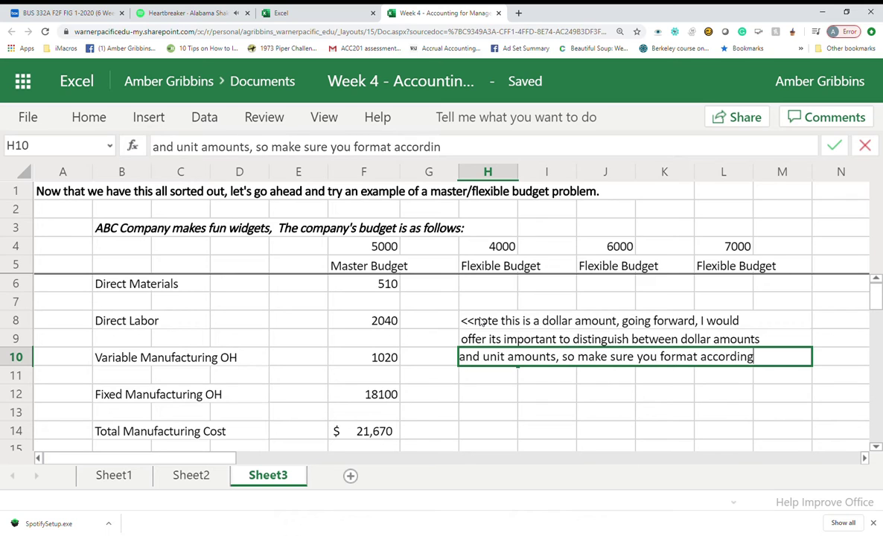
text(ly and keep this)
key(Return)
text(in mind.)
Clear the note about dollar and unit amounts from H8 through H11
click(481, 322)
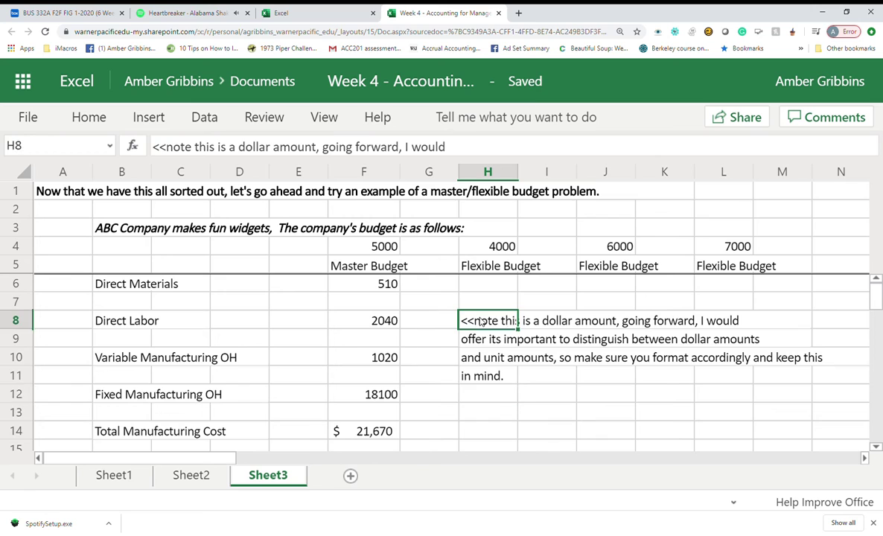
drag(481, 322, 743, 376)
right_click(521, 335)
click(581, 232)
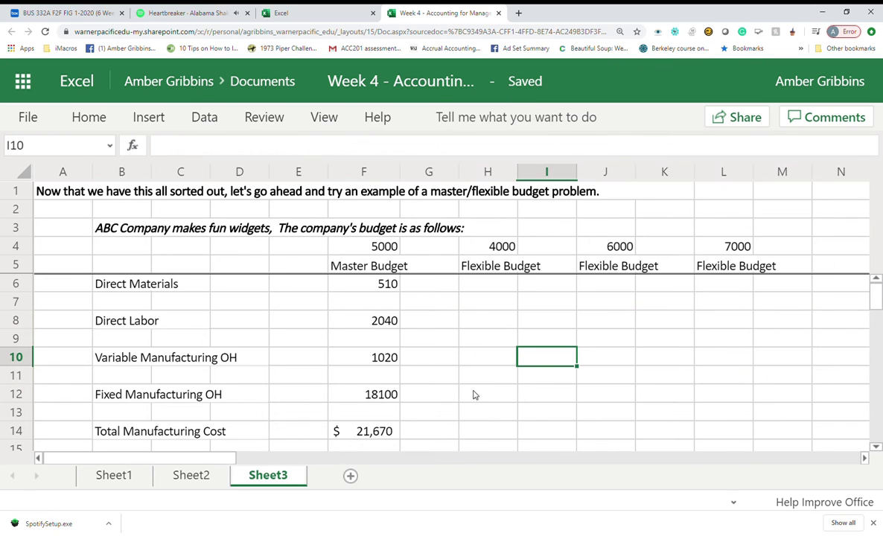
Enter the note "now, step one in this process is to find out how much" in H8
click(478, 306)
click(463, 325)
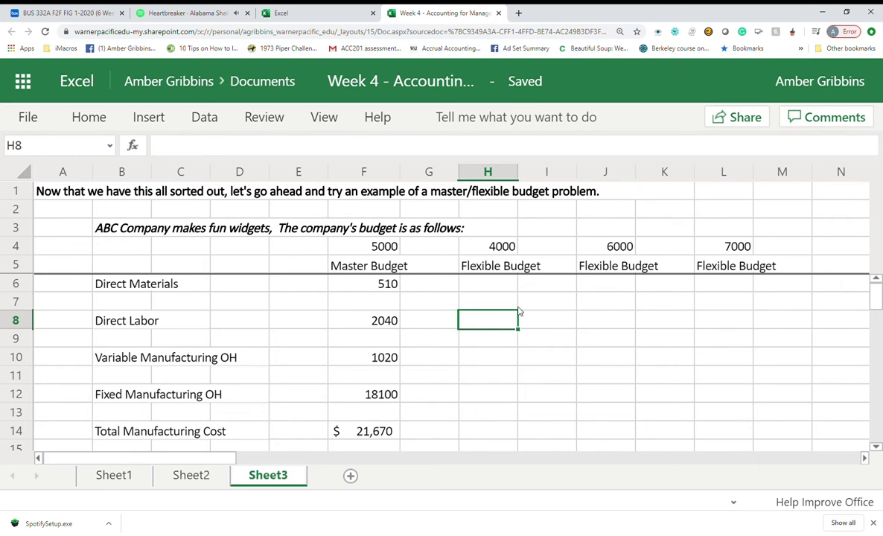
text(now, step one in this pr)
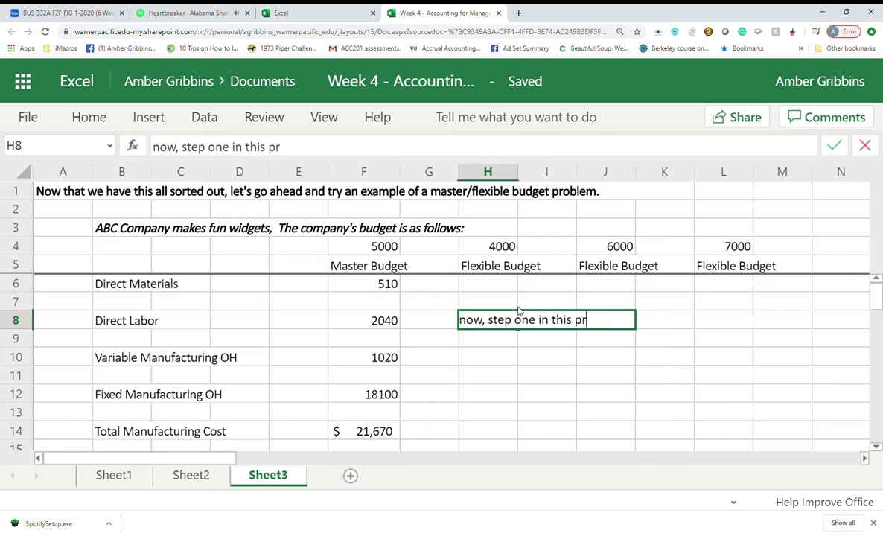
text(ocess is to find out how much)
key(Return)
Continue the note in H9 with "it is per unit, why? because once we find out the unit amount"
text(it is per unit, why?  because once we fi)
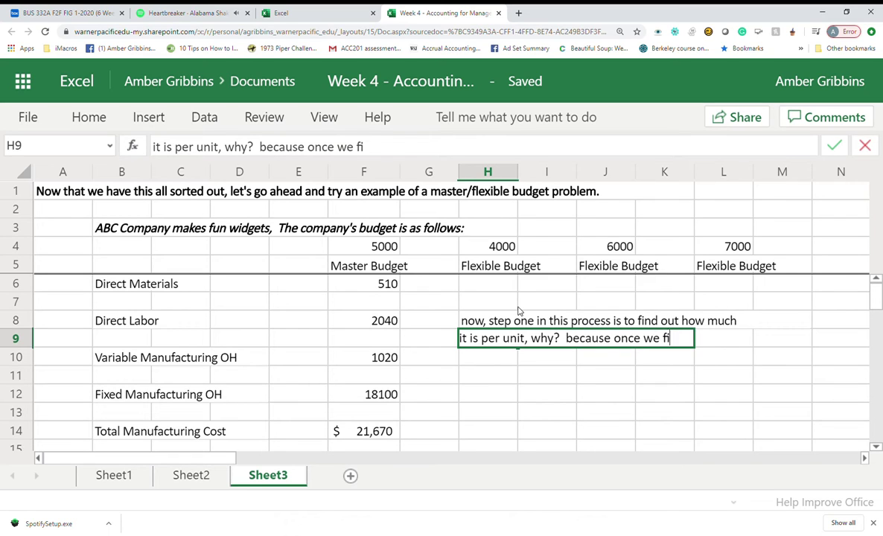
text(nd out the unit amount)
key(Return)
Enter "we will multiply it by the new possible budget amounts" in H10 and "so here we go" in H12
text(we will)
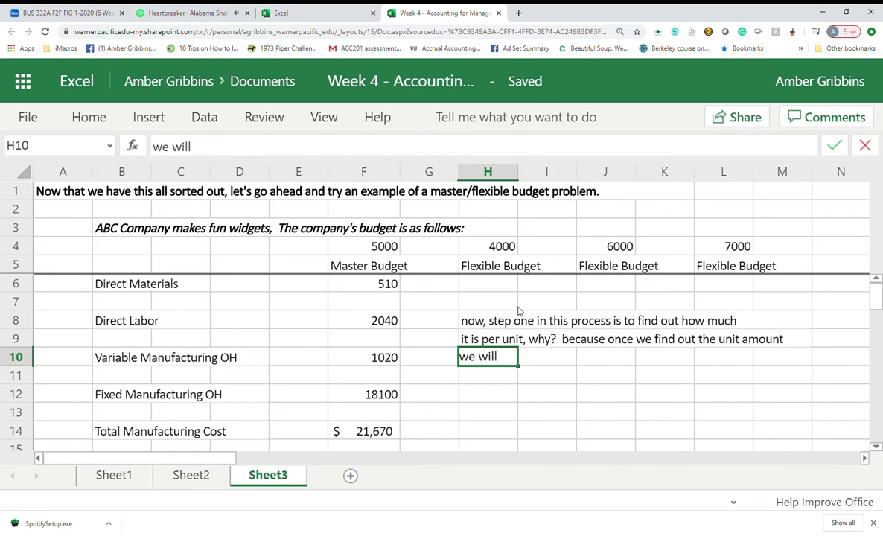
text( multiply it by the ne)
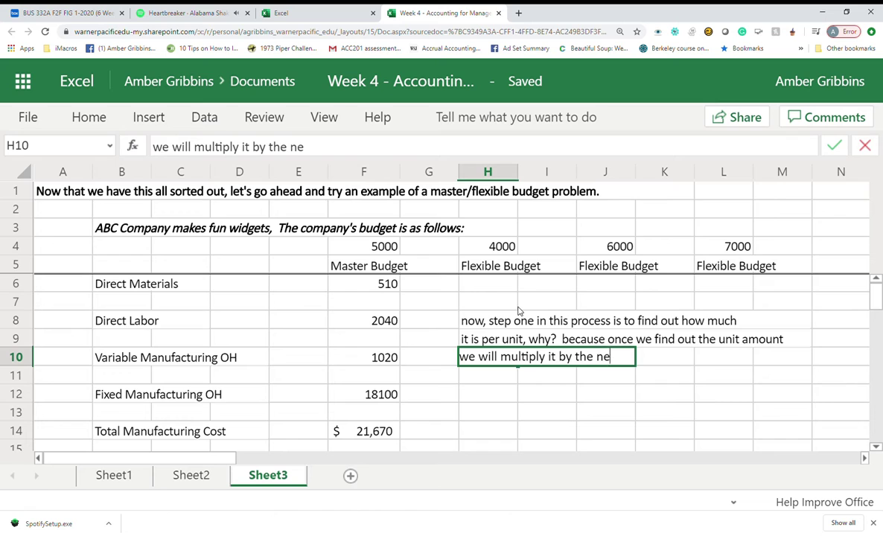
text(w possible budget amounts)
key(Return)
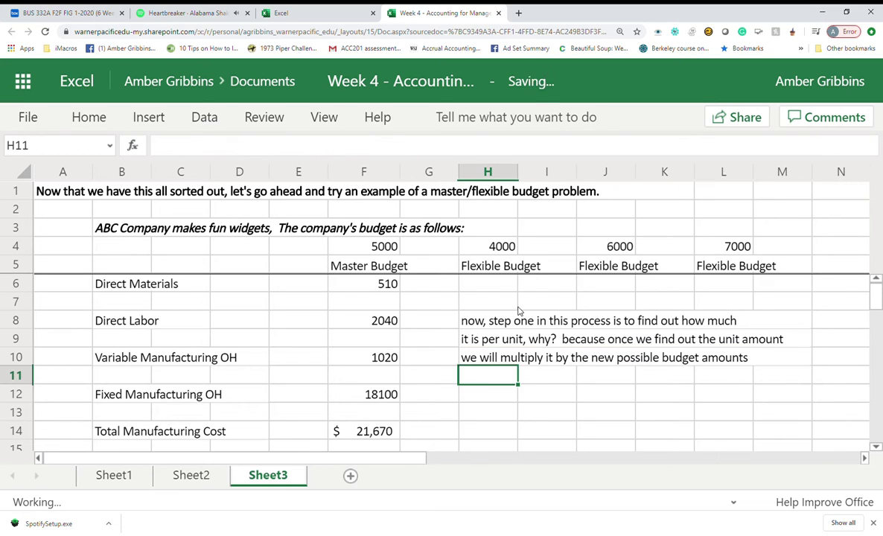
key(Return)
text(so here we)
key(Return)
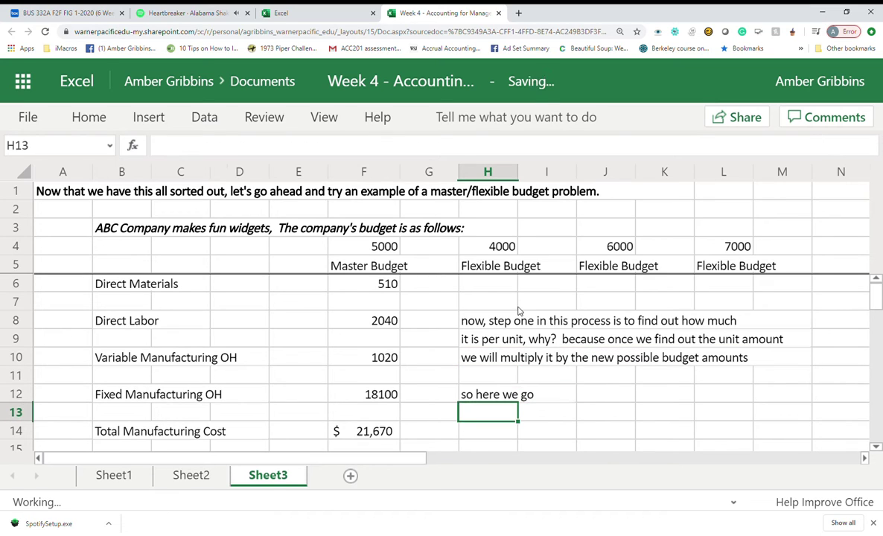
Calculate the Direct Materials cost per unit in D6 by dividing F6 by the 5000 units in F4
click(253, 287)
text(=)
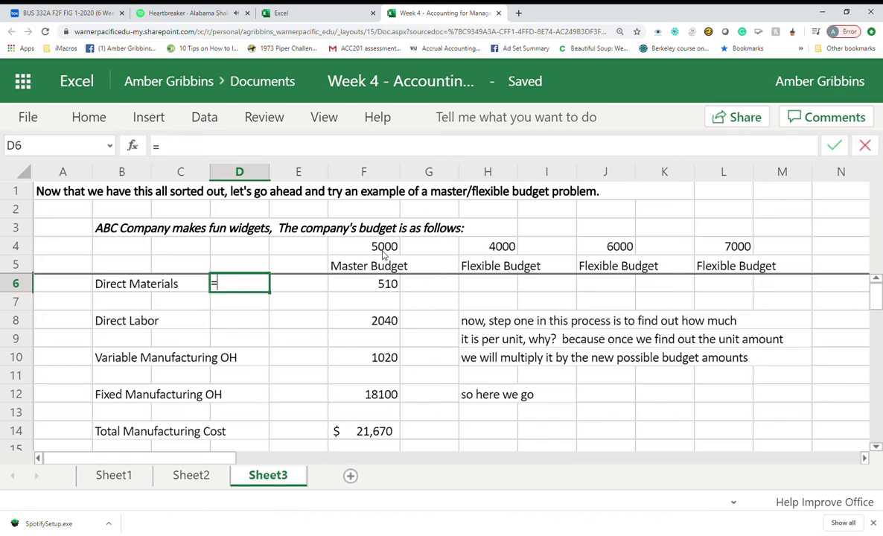
click(376, 283)
text(/)
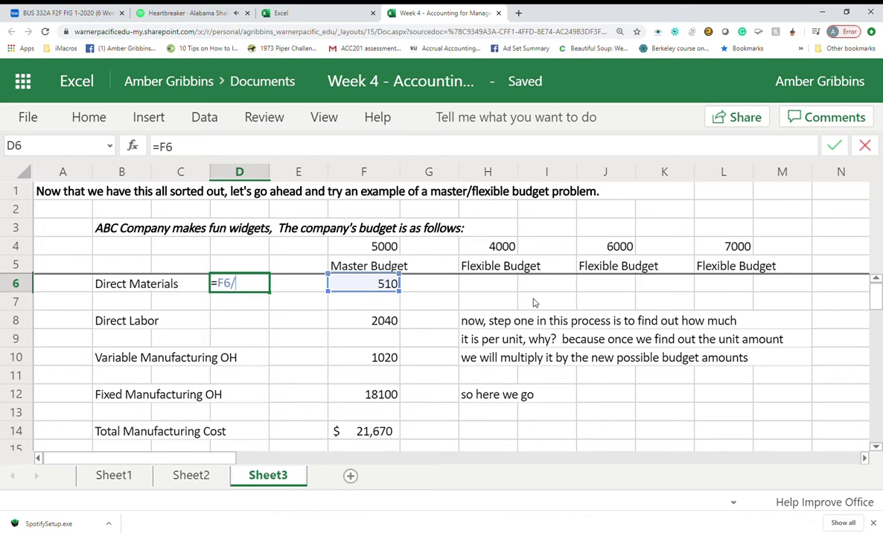
click(382, 252)
key(Return)
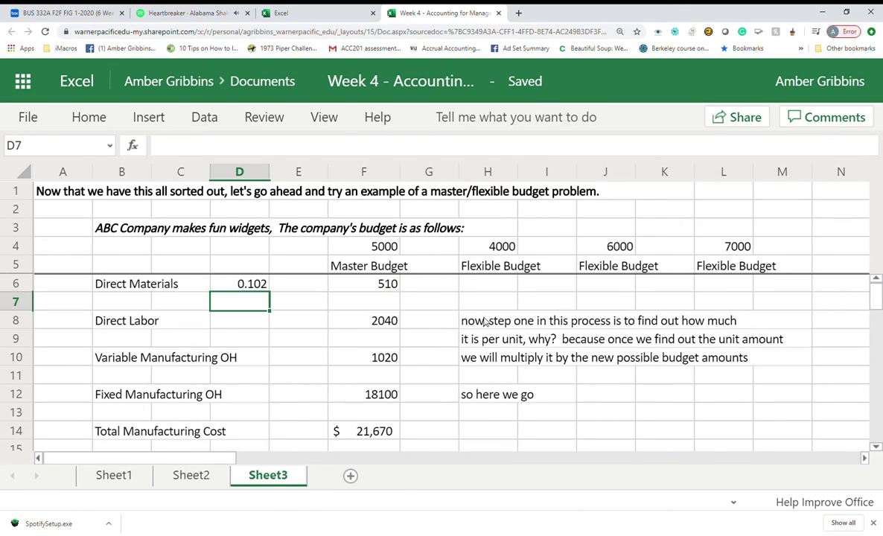
Clear the note about finding the per-unit amount by emptying the range H8:L13
drag(485, 322, 722, 412)
right_click(562, 342)
click(669, 258)
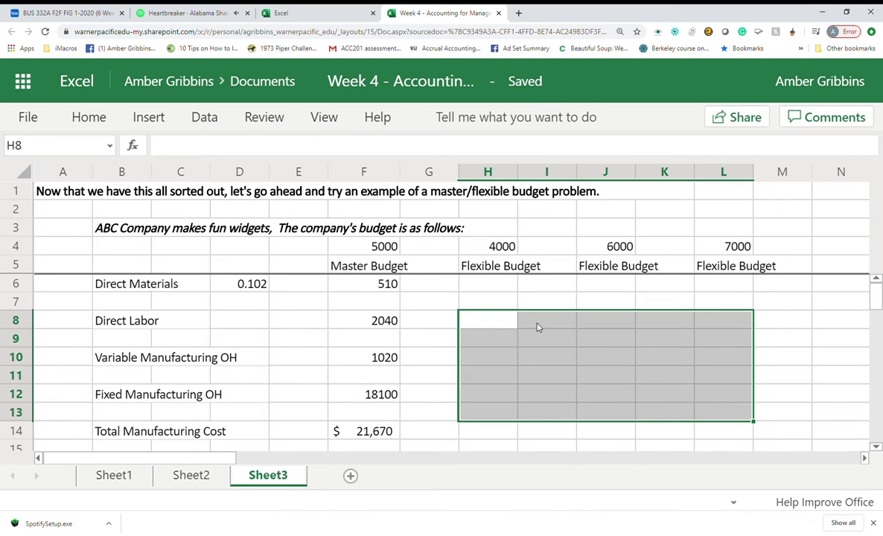
Enter the note "now that we have basically divided $510 by 5000 units" in I8
click(537, 326)
text(now that we have b)
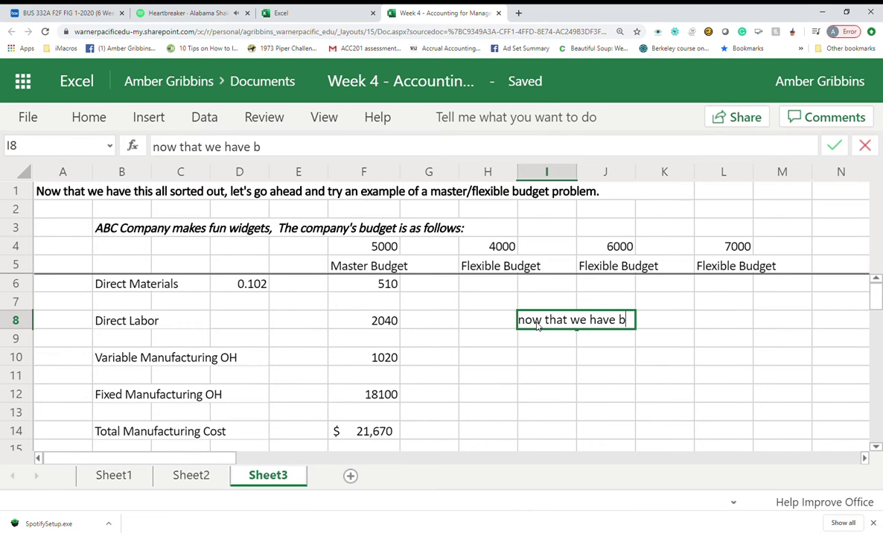
text(asica)
text(lly diff)
key(BackSpace)
key(BackSpace)
text(vid)
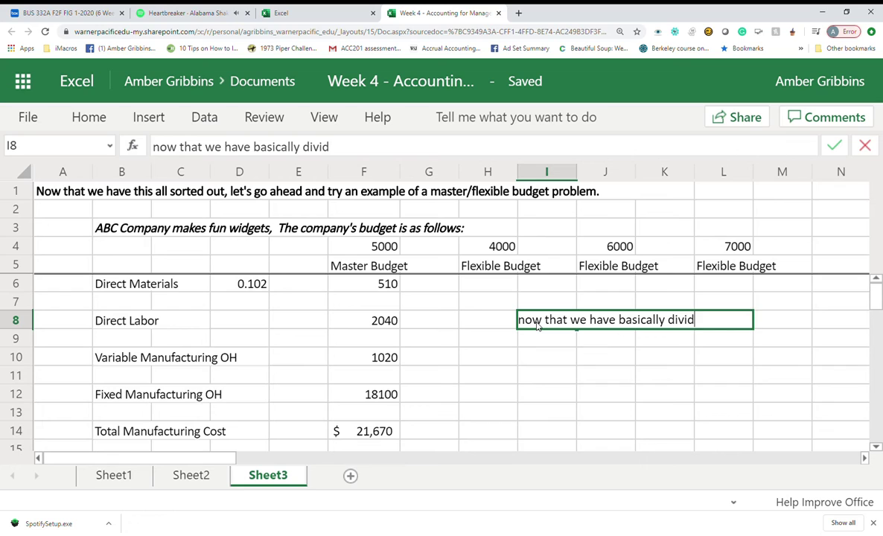
text(ed $510/b)
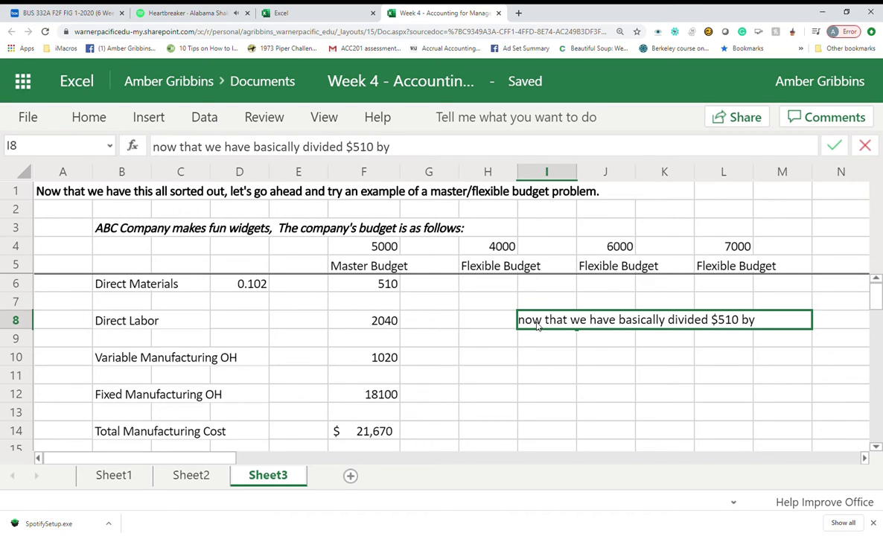
text( units)
key(Return)
Continue the note in I9 with "we find the unit price is $.102, or 10 cents per unit"
text(we find the unit proce)
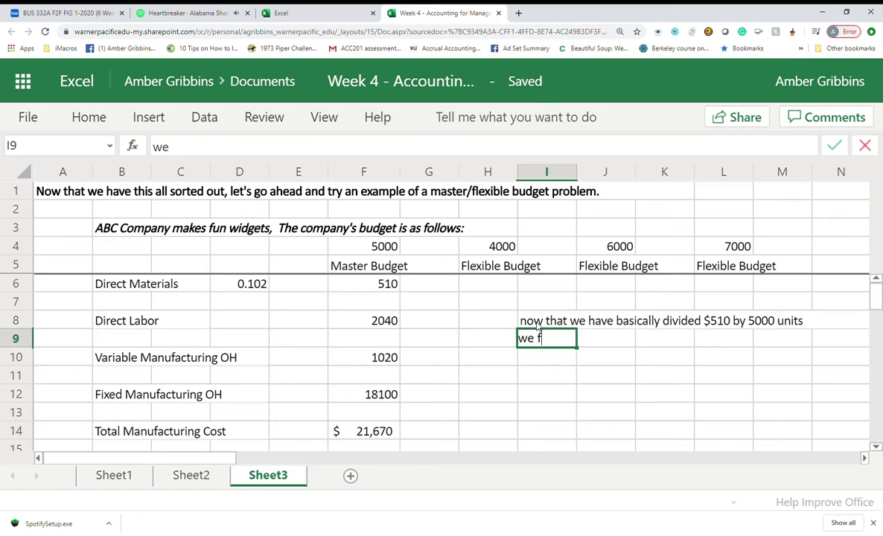
key(BackSpace)
key(BackSpace)
key(BackSpace)
text(ice is $.102, or 10 cents per unit)
key(Return)
Enter "now we simply multiply these by the different amounts" in I10
text(now we simply mu)
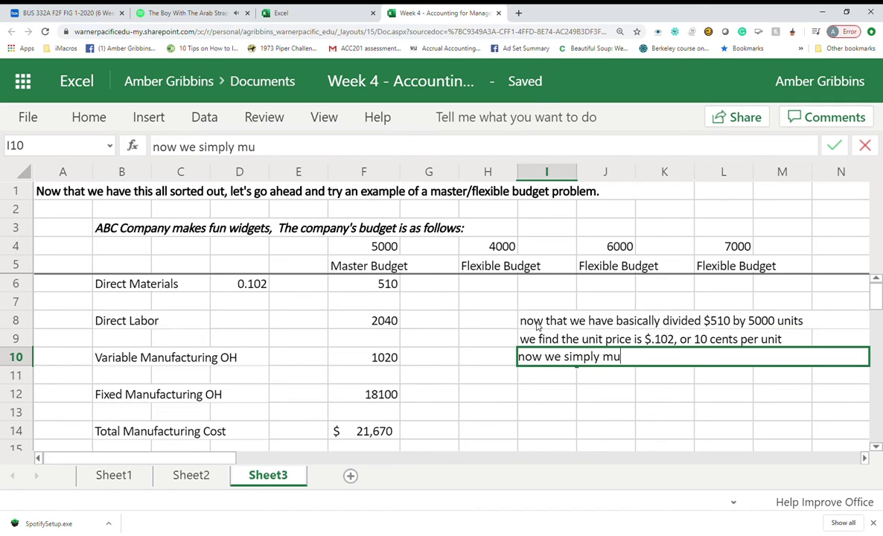
text(ltiply the)
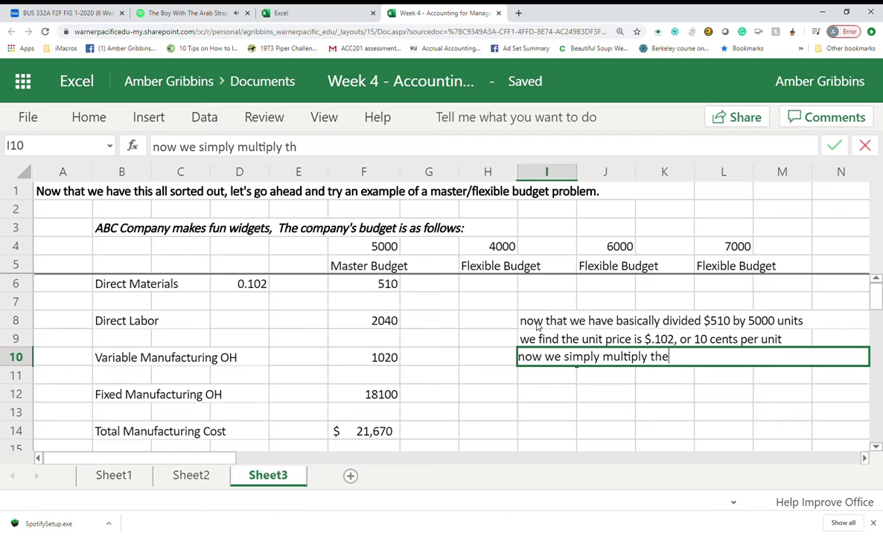
text(se by the different amounts)
key(Return)
key(Return)
Enter "again, what we are finding out is, as managers," in I12 and "I know how much I'm getting for 5000 units, cost-wise" in I13
text(again, what we are finding out is, i)
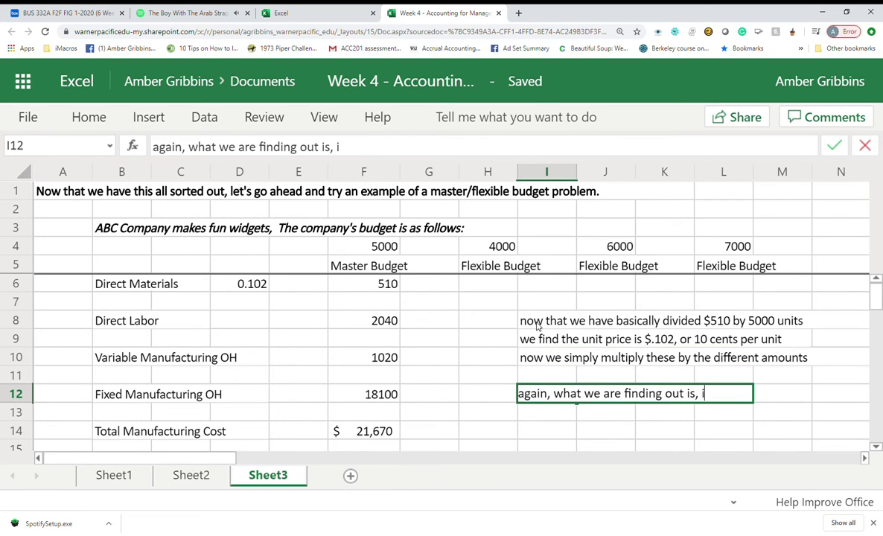
text(as managers,)
key(Return)
text(I know ho)
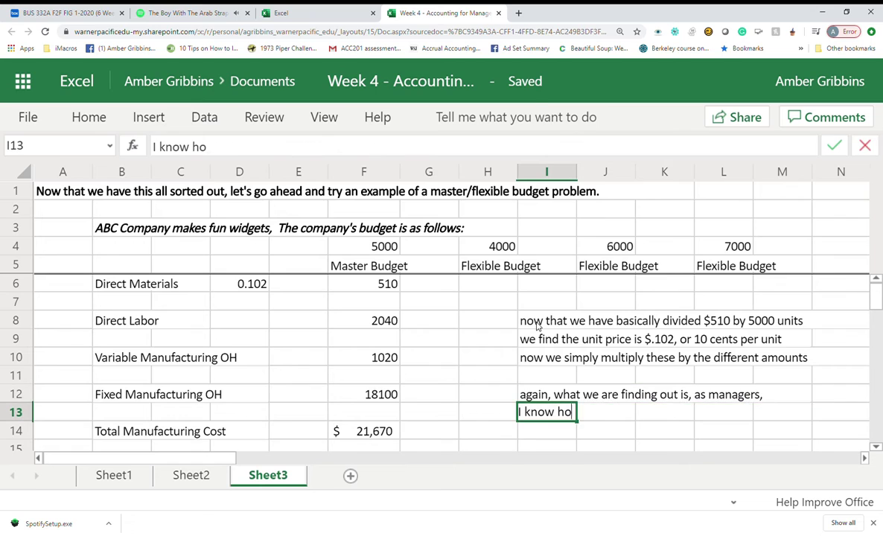
text(w much I'm)
text(getting)
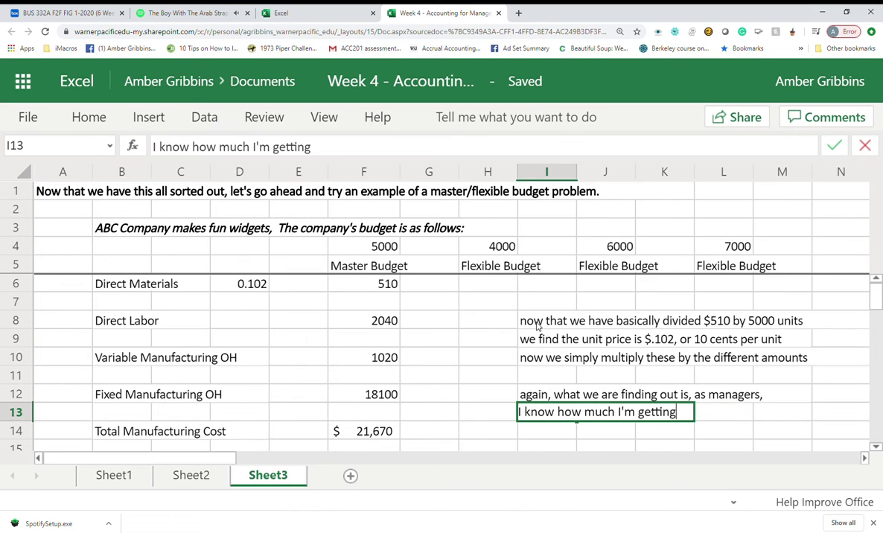
text( for 5000 units, cost-wise)
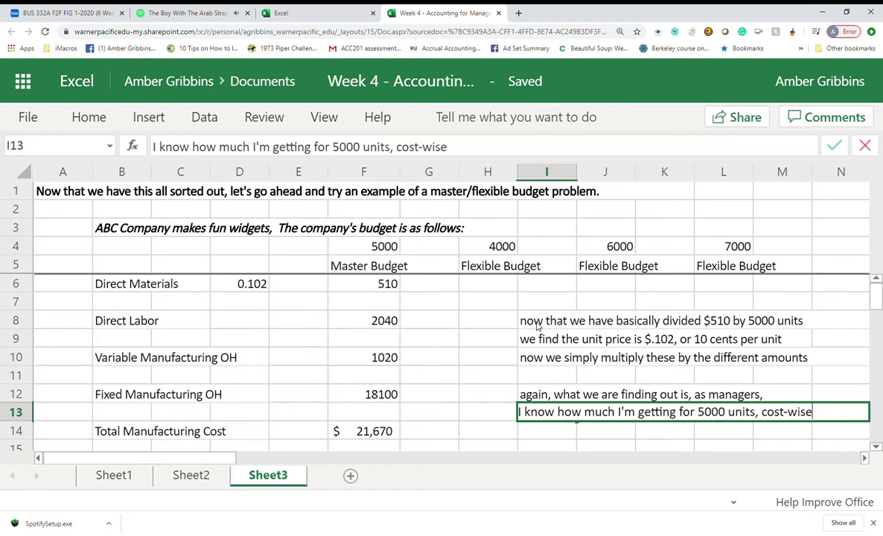
key(Return)
Enter "but how much would it be if I produced different amounts" in I14 and "incredibly helpful info for managers" in I16
text(but how much would it be )
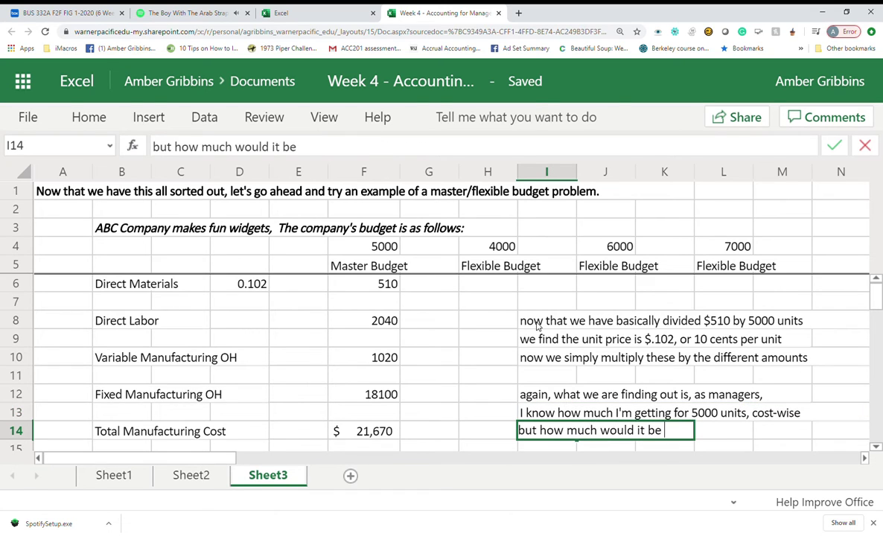
text(if I produced different amounts)
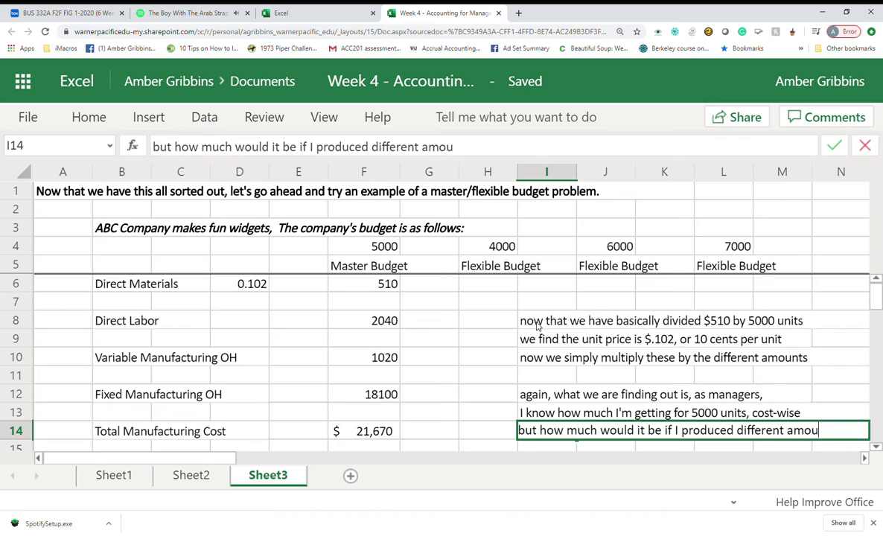
key(Return)
key(Return)
text(incredibly helpufl )
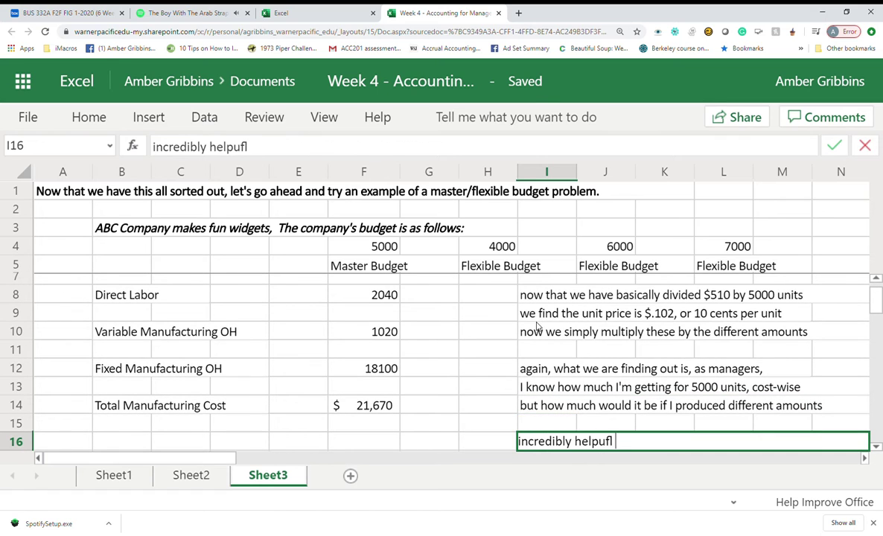
text(info for managers)
key(Return)
Clear the explanatory notes by emptying the range I8:L16
drag(749, 421, 522, 321)
right_click(548, 322)
click(596, 399)
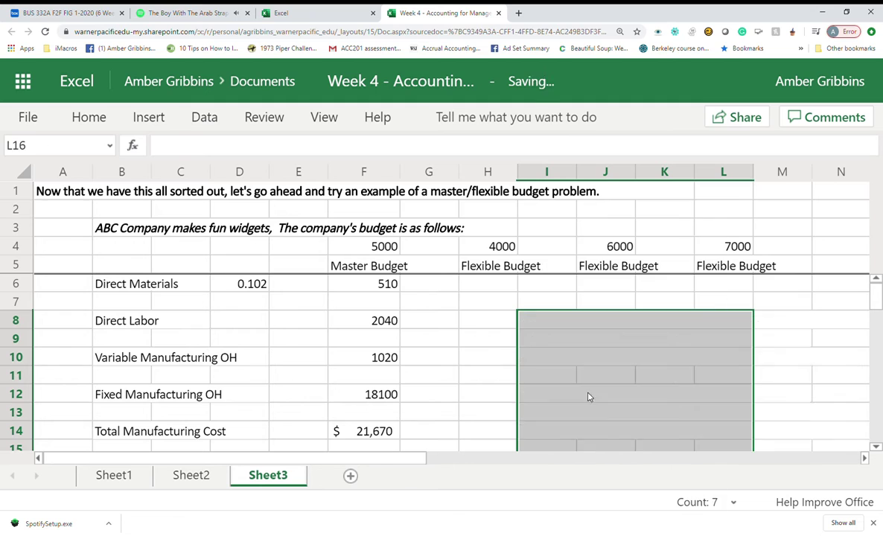
click(513, 290)
Enter the note "so the next two steps, I break down everything else to unit amount, then multiply times the different budget amounts" across I8:I10
click(535, 320)
text(so)
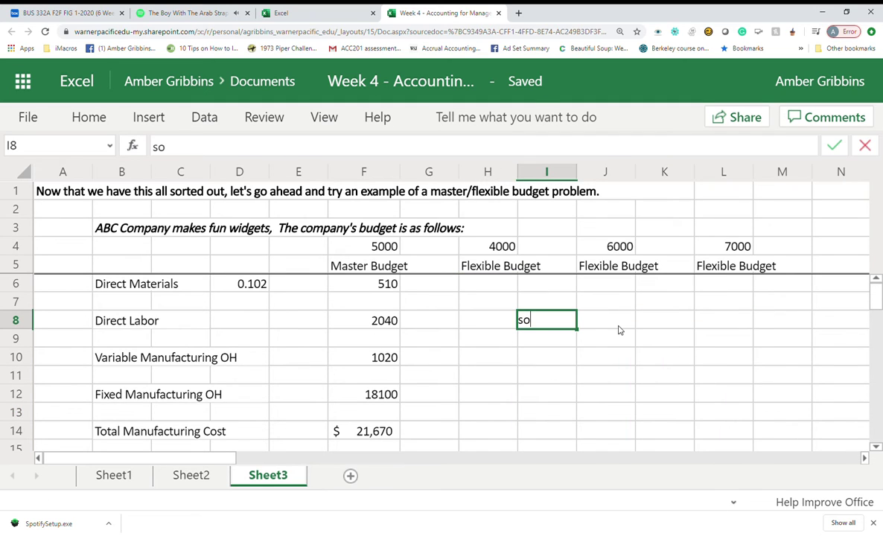
text( the next two steps, I break down)
key(Return)
text(everything else )
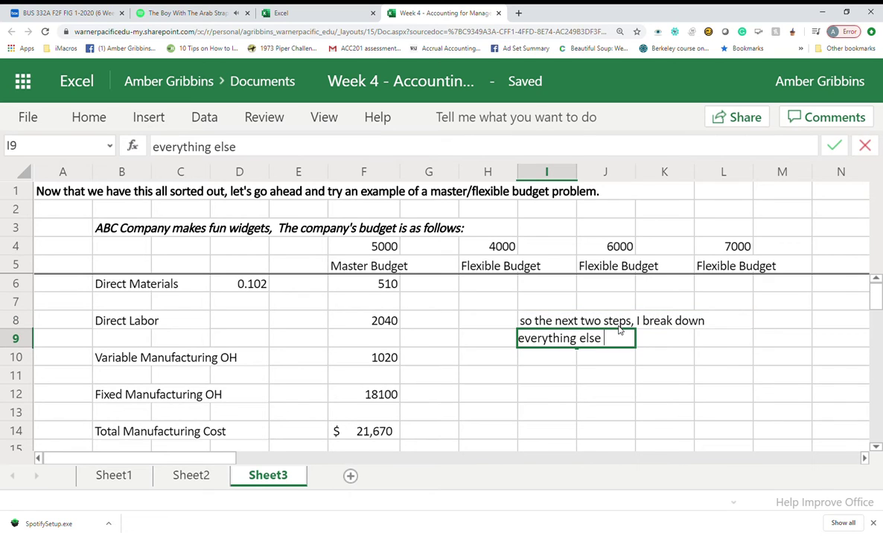
text(to unit amount, then)
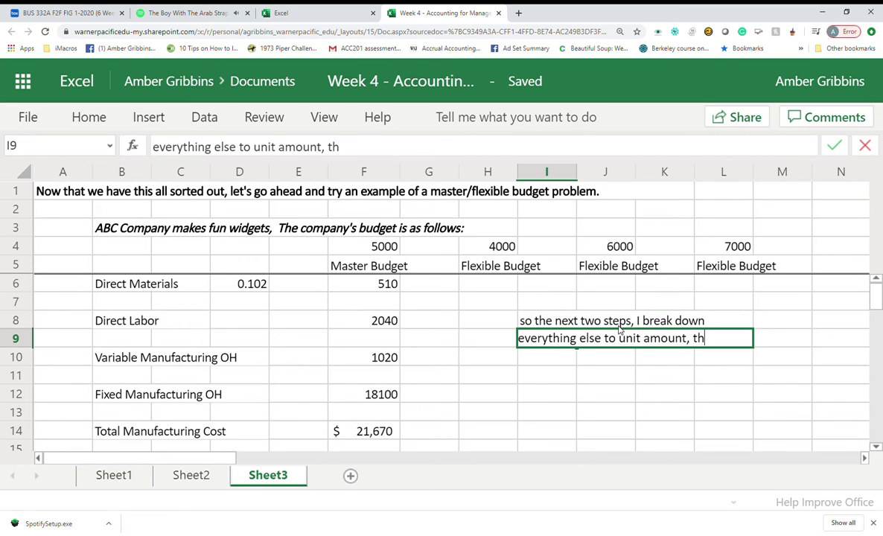
key(Return)
text(multiply times the different budget amounts)
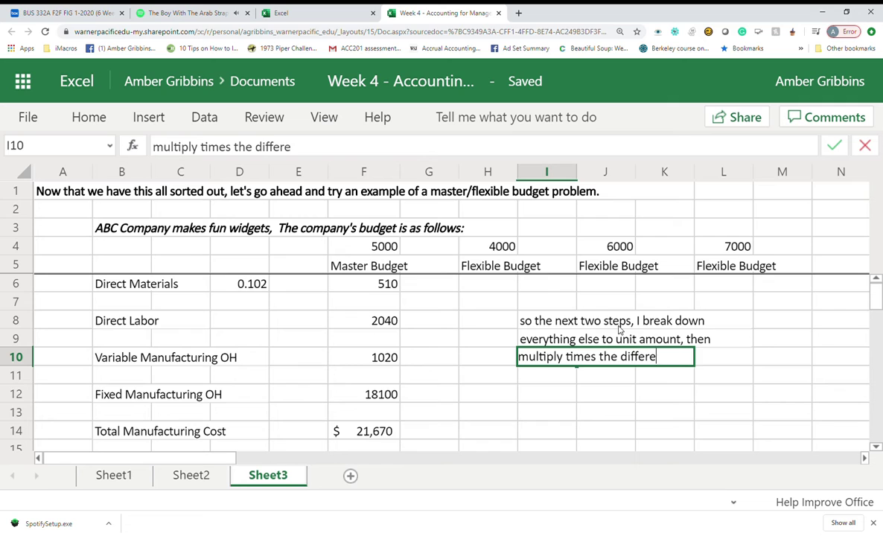
key(Return)
Clear the note about the next two steps by emptying the range I8:L10
drag(568, 324, 699, 357)
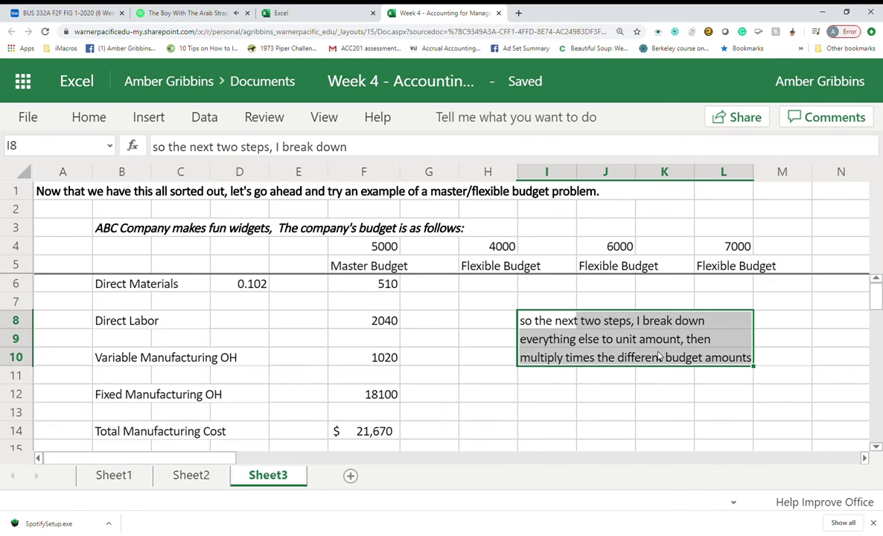
right_click(700, 357)
click(749, 238)
click(486, 284)
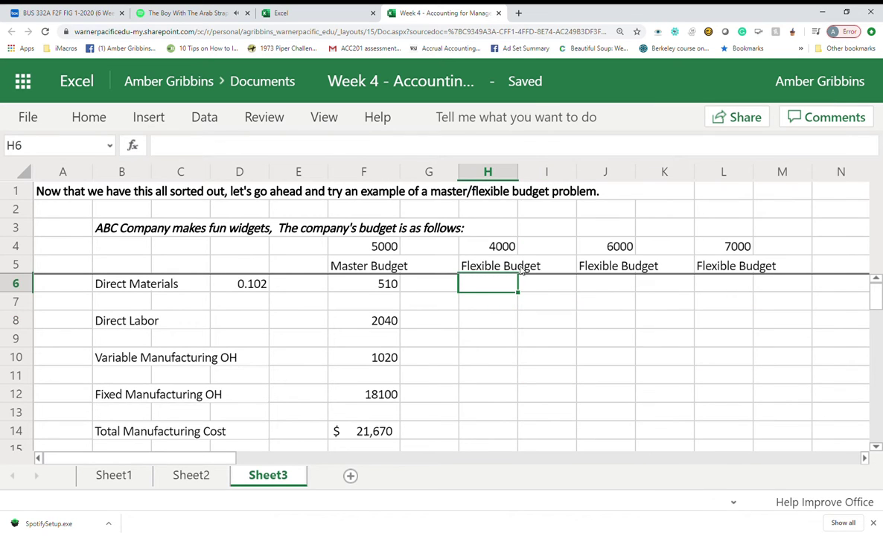
Calculate the Direct Labor cost per unit in D8 by dividing F8 by the 5000 units in F4
click(246, 326)
text(=)
click(366, 312)
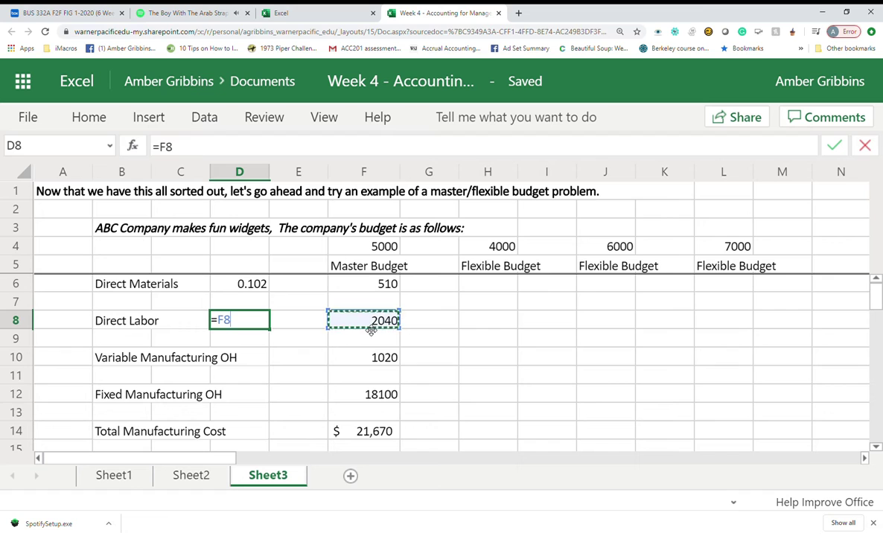
text(/)
click(358, 249)
key(Return)
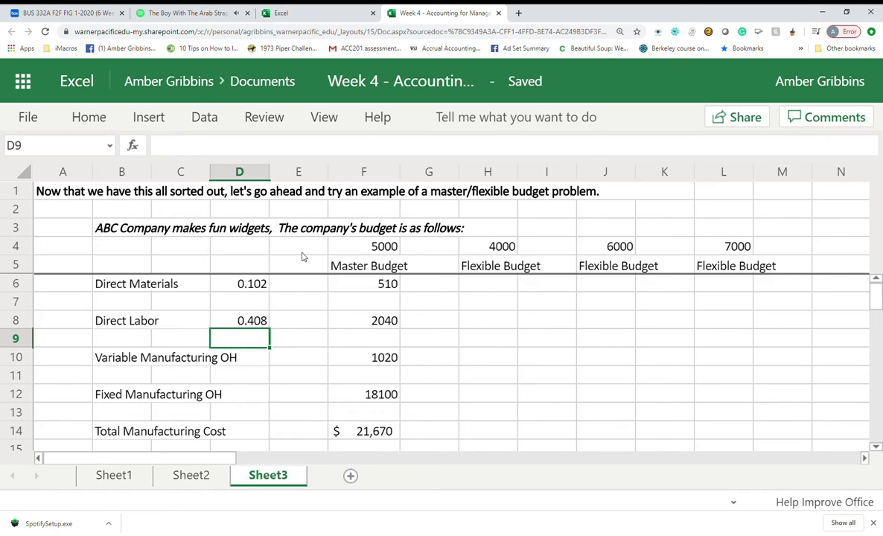
Widen column C to fit the cost labels and calculate the Variable Manufacturing OH per unit in D10 as F10/F4
drag(210, 173, 255, 173)
click(284, 359)
text(=)
click(421, 358)
text(/)
click(437, 250)
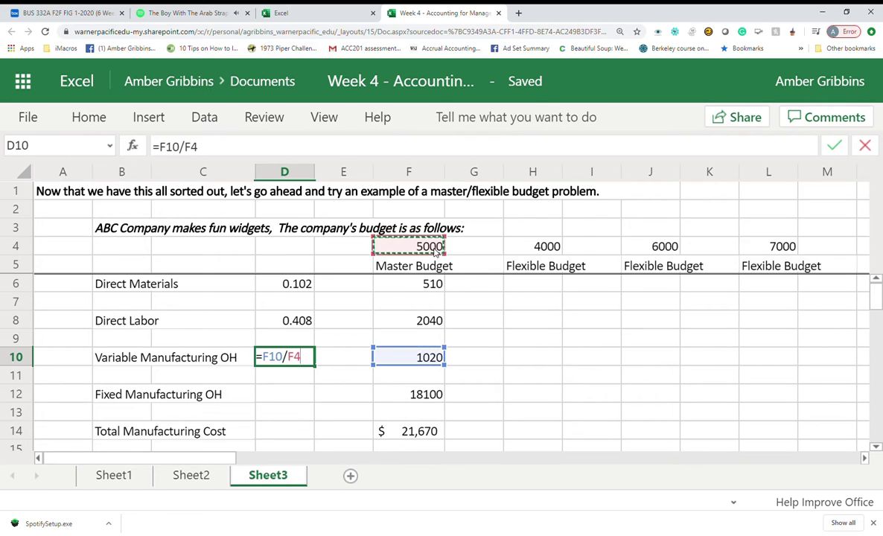
key(Return)
Calculate the Fixed Manufacturing OH per unit in D12 by dividing F12 by F4
click(284, 394)
text(=)
click(424, 395)
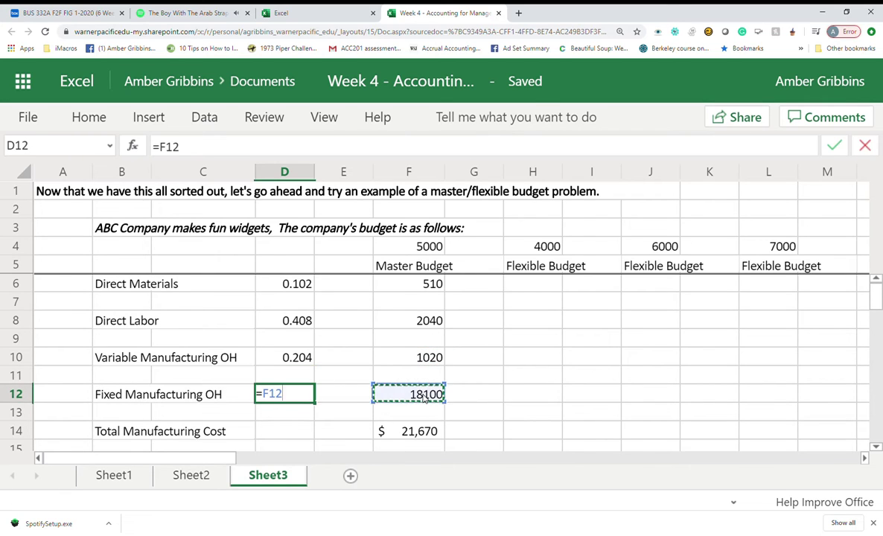
text(/)
click(402, 247)
key(Return)
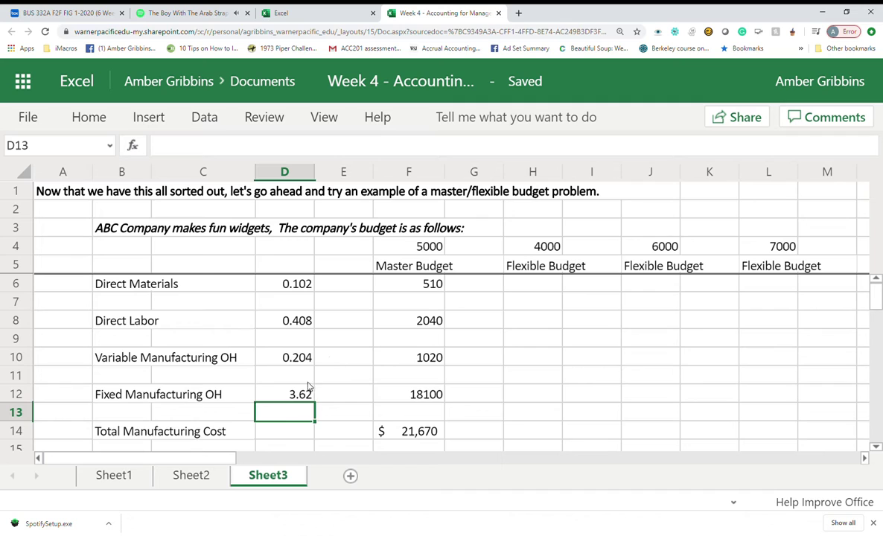
Calculate the Total Manufacturing Cost per unit in D14 by dividing F14 by F4
click(280, 433)
text(=)
click(391, 434)
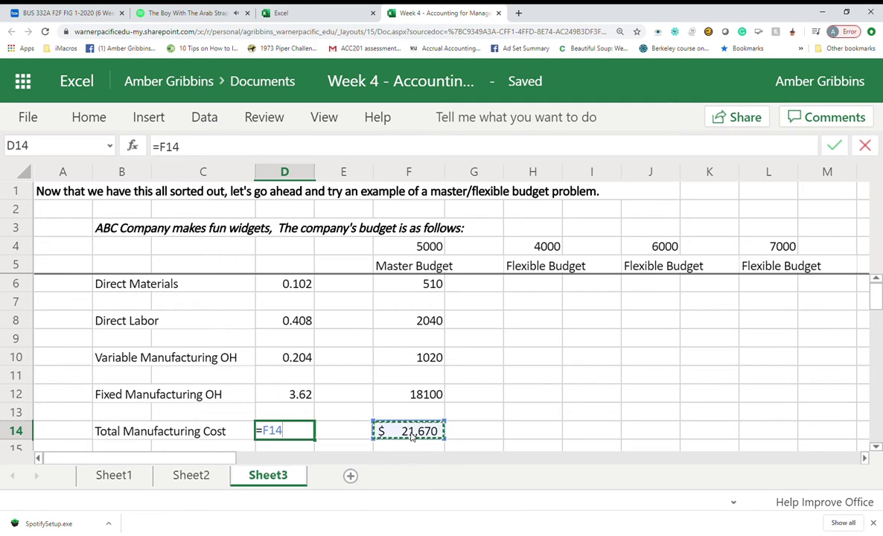
text(/)
click(430, 249)
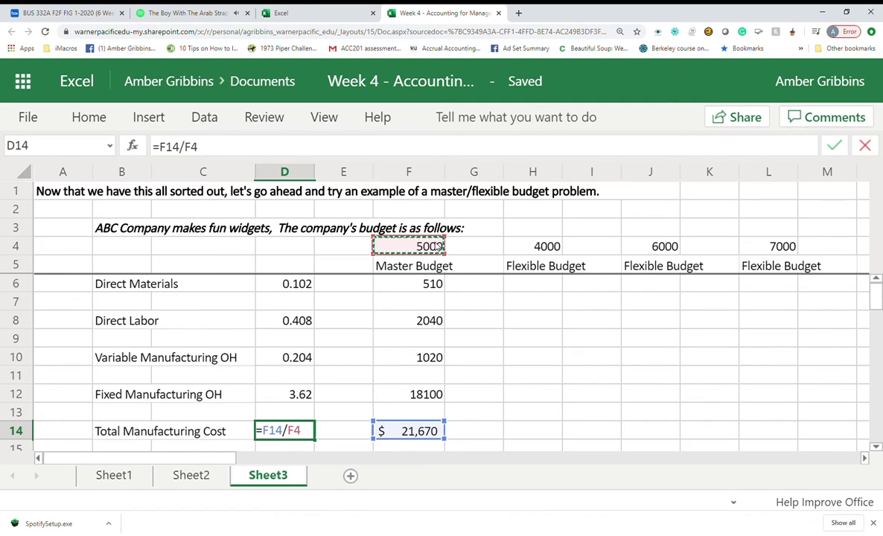
key(Return)
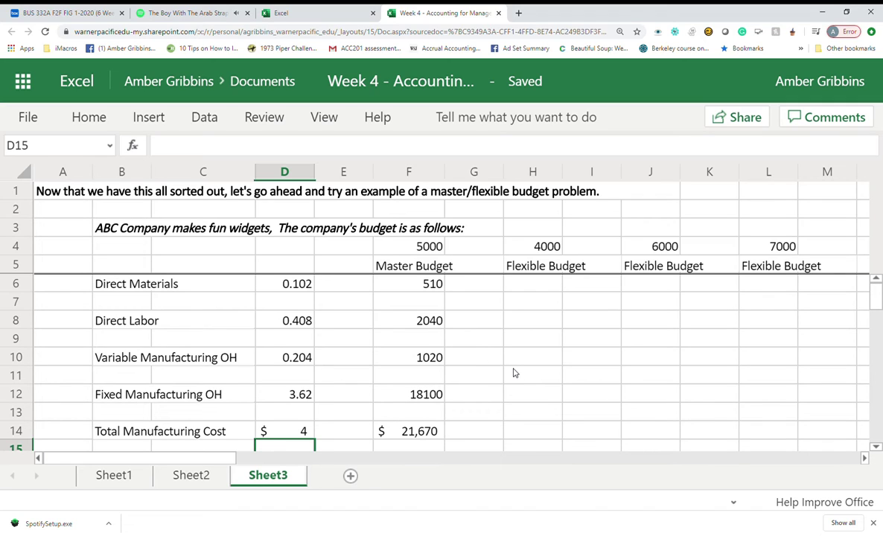
Enter the text "now, let's" in H8
click(535, 321)
text(now,)
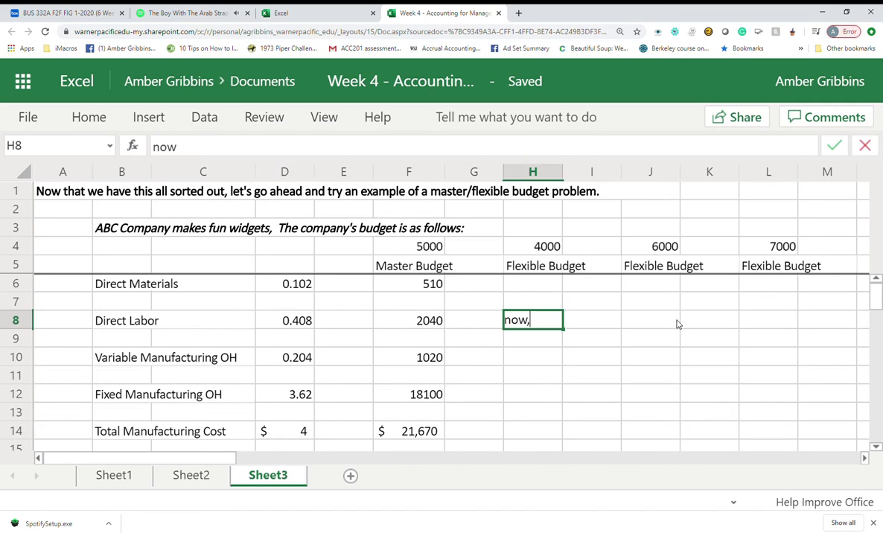
text( lets)
Enter "***this number is going to change each time" in E12 beside the Fixed Manufacturing OH unit cost, and delete it again
click(370, 400)
text(***this number is going to ch)
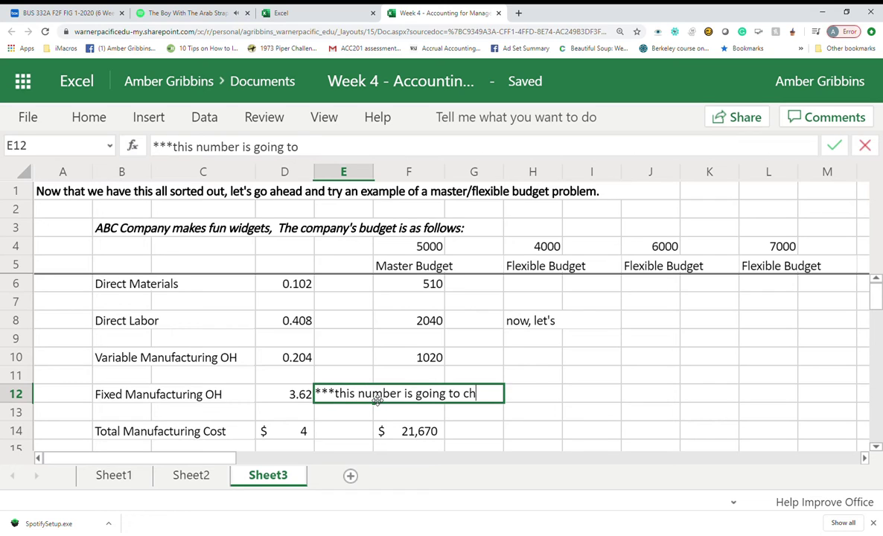
text(ange each time)
key(ctrl+Return)
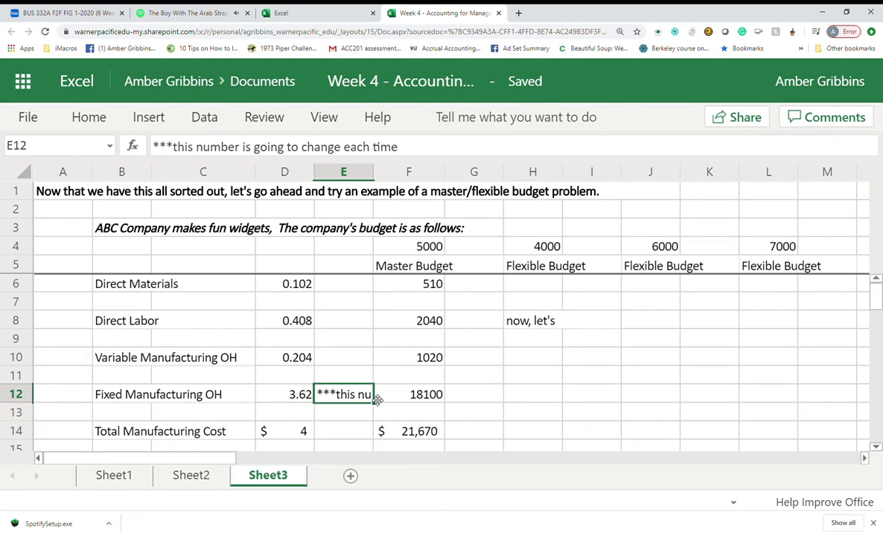
key(BackSpace)
Highlight the Fixed Manufacturing OH unit cost in D12 with a yellow fill
key(Left)
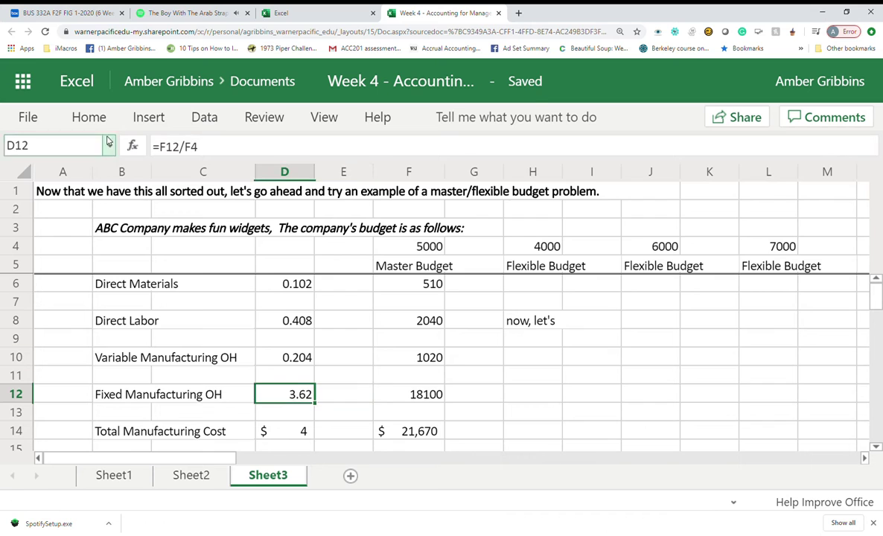
click(88, 117)
click(162, 187)
Fill the variable unit costs in D6:D10 with the gold theme color
drag(253, 276, 286, 358)
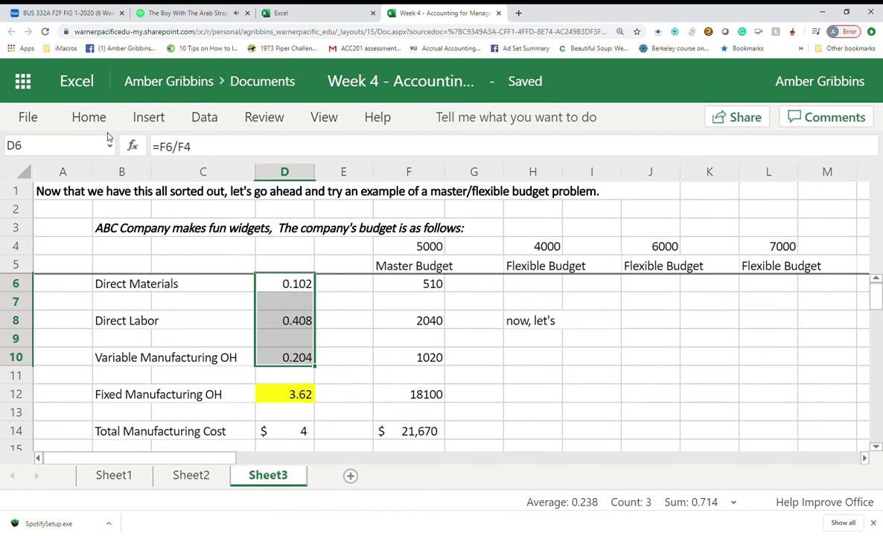
click(103, 120)
click(178, 189)
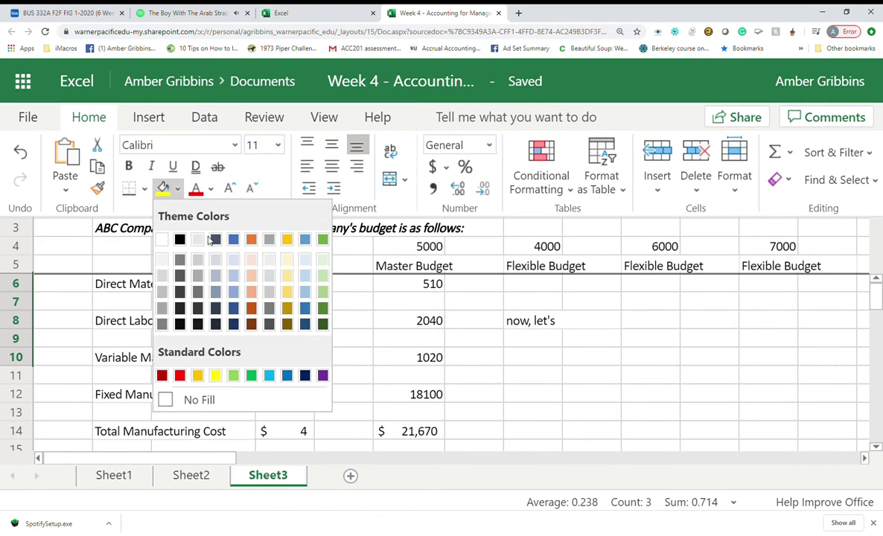
click(287, 239)
click(532, 394)
Enter the note "these numbers are going to stay the same each time we go through and multiply" in E8
click(349, 328)
text(these numbers are going to stay the same )
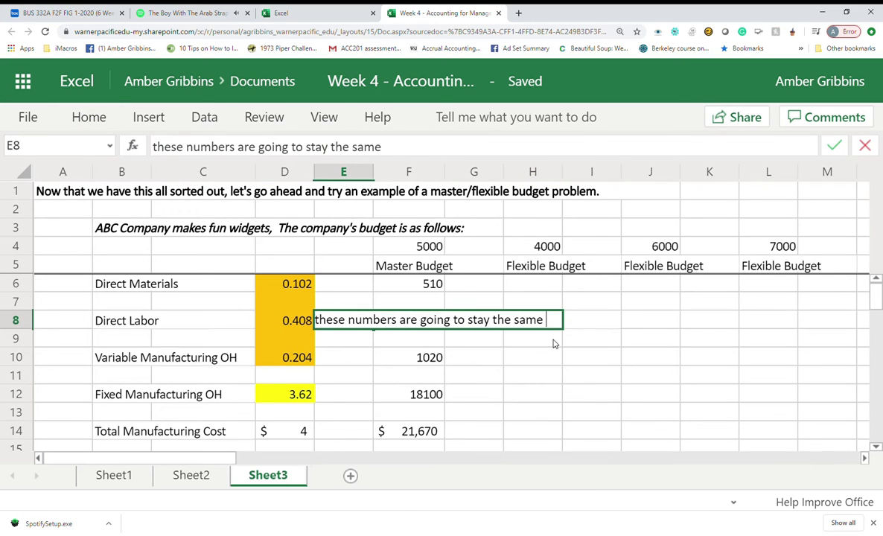
text(each )
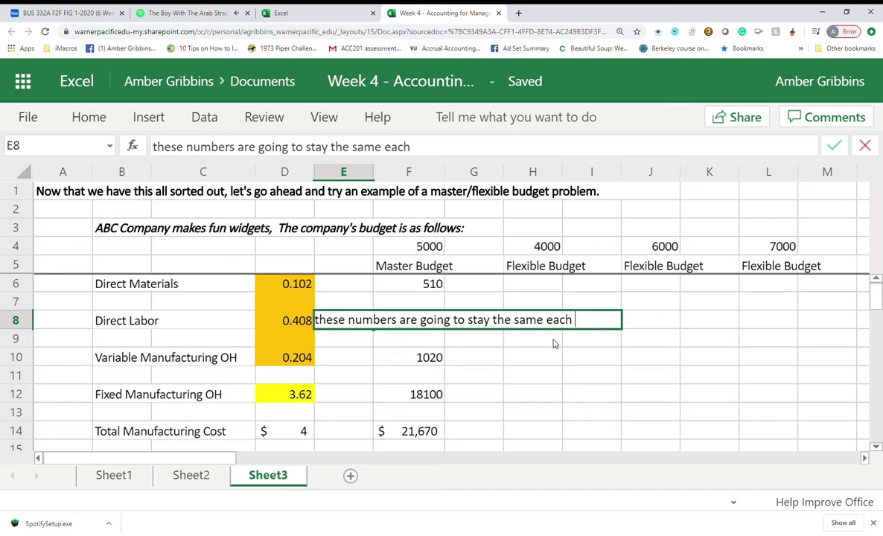
text(time we go through and multi)
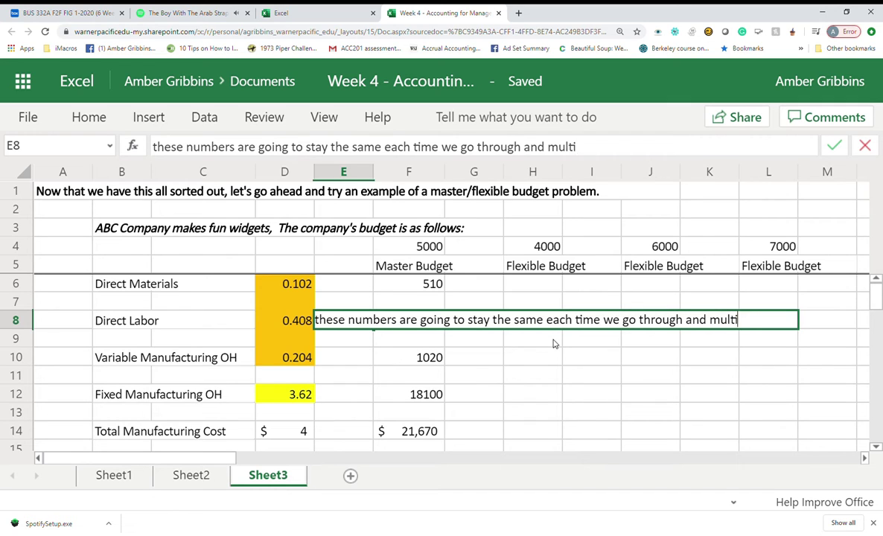
text(ply)
key(Return)
Label the unit cost column with "Unit Cost at" in D4 and "5000 units" in D5
key(Up)
key(Up)
key(Up)
key(Up)
key(Left)
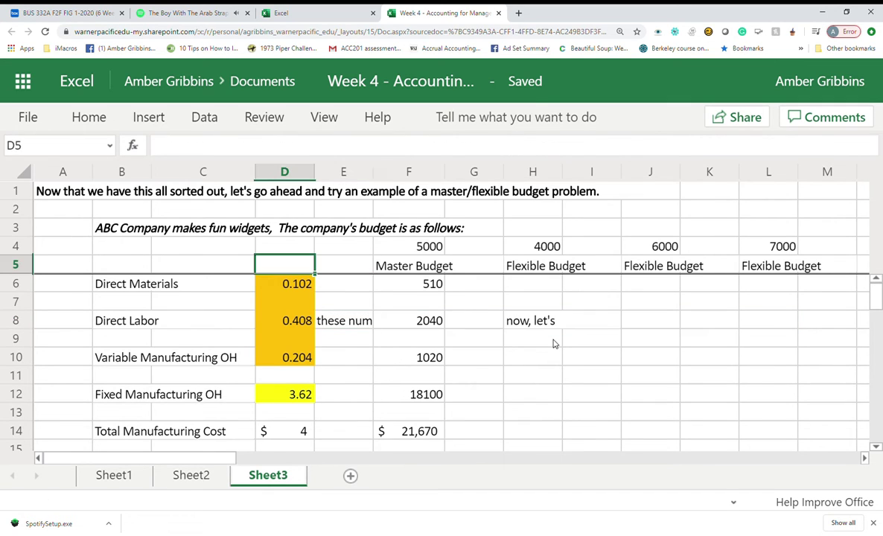
key(Up)
text(Fixed cost)
key(Return)
text(@)
key(Up)
text(Unit Cost at)
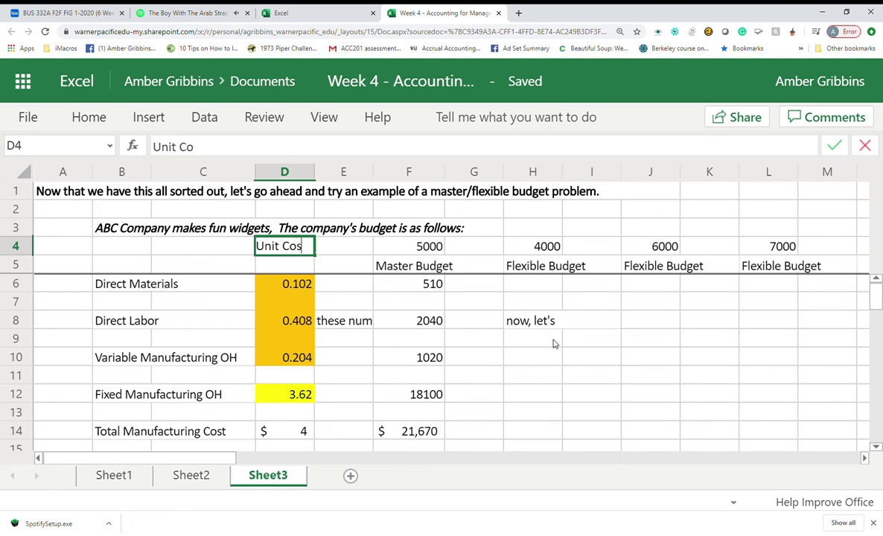
key(Return)
text(5000 units)
key(Return)
Delete the note in E8 beside the Direct Labor unit cost
key(Down)
key(Right)
key(Right)
key(Right)
key(Down)
key(Left)
key(Left)
key(Left)
key(Right)
key(Delete)
Replace the note in H8 with "now let's multiply through", and clear the cell again
key(Down)
key(Right)
key(Right)
key(Up)
key(Right)
text(now let's multiply through)
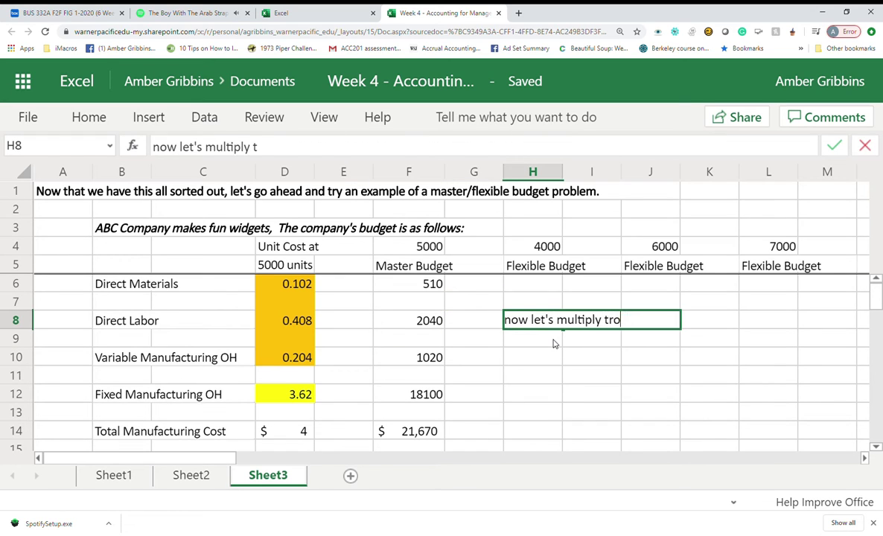
key(Return)
key(Up)
key(Delete)
Calculate the 4000-unit Direct Materials budget in H6 with the formula =D6*H4
key(Up)
key(Up)
text(=)
click(259, 283)
text(*)
click(547, 248)
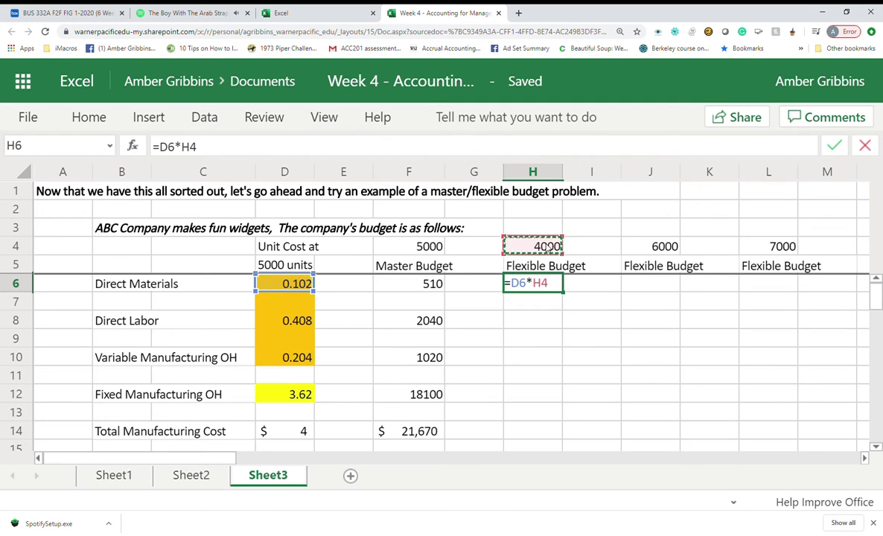
key(Return)
key(Return)
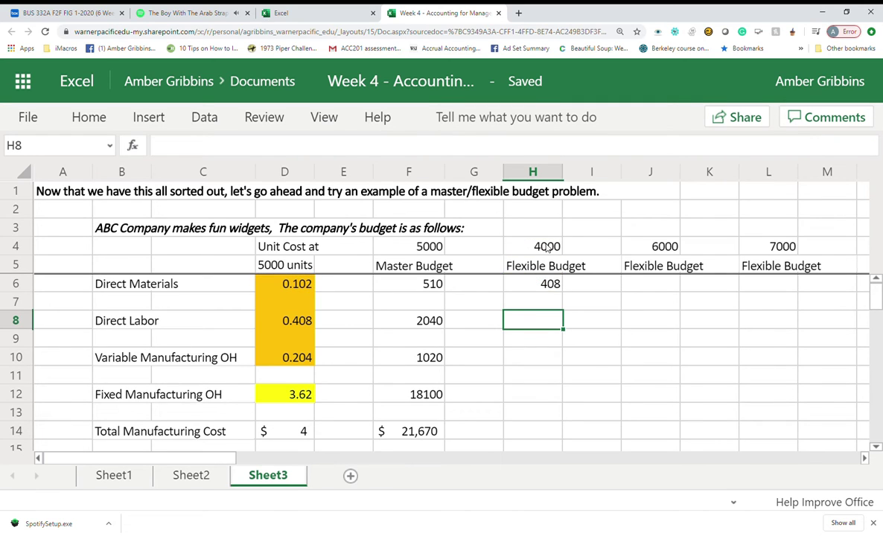
Calculate the 4000-unit Direct Labor budget in H8 by multiplying the unit cost in D8 by H4
text(=)
click(309, 320)
text(*)
click(517, 245)
key(Return)
key(Return)
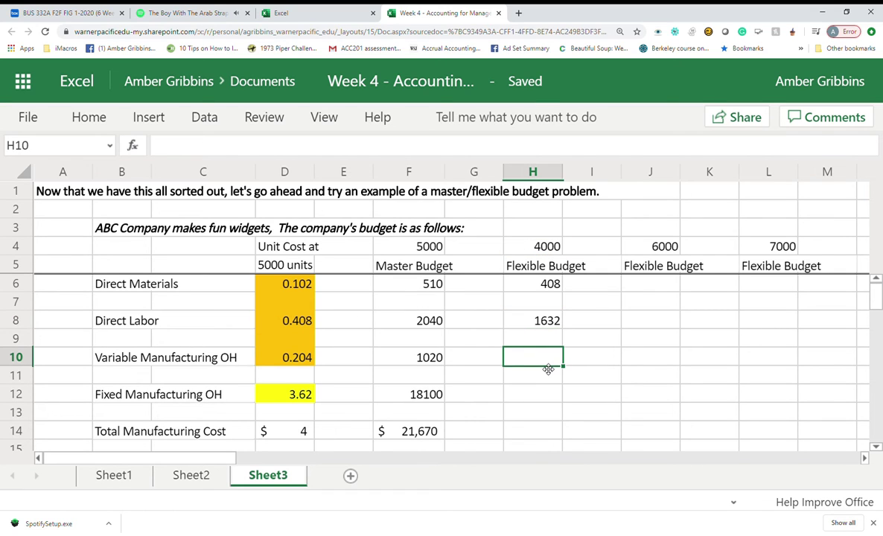
Calculate the 4000-unit Variable Manufacturing OH budget in H10 by multiplying D10 by H4
text(=)
click(292, 356)
text(*)
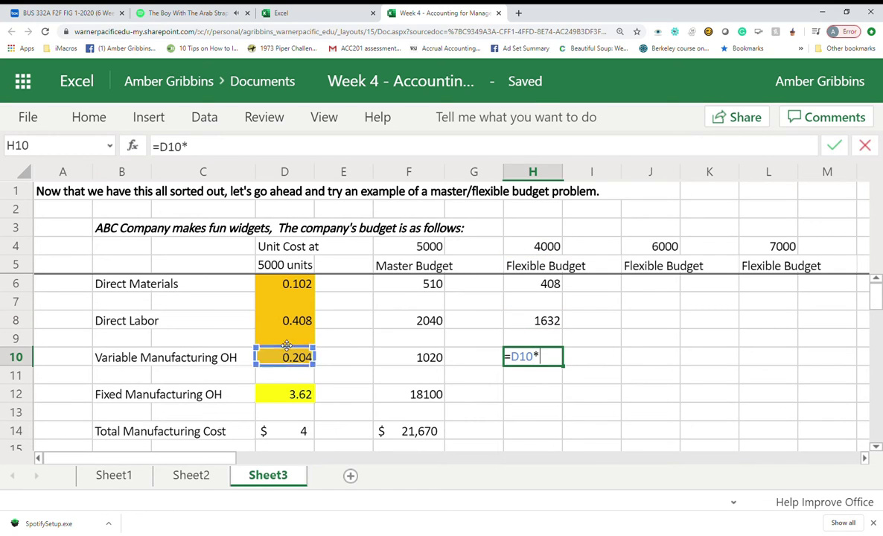
click(533, 247)
key(Return)
Copy the master budget's Fixed Manufacturing OH amount from F12 into H12 of the 4000-unit flexible budget
click(422, 396)
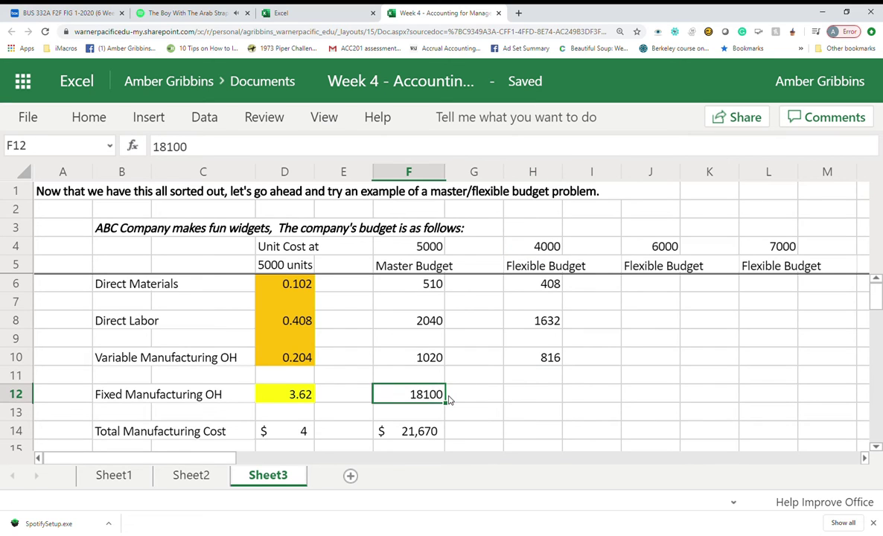
key(ctrl+c)
click(533, 396)
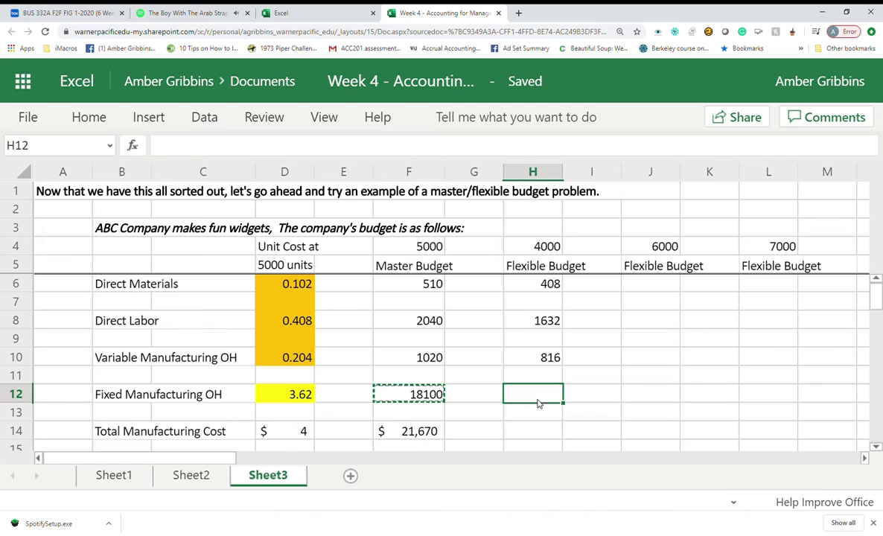
key(ctrl+v)
Enter "<<why did I do this? because", "fixed cost per unit changes, but" and "fixed cost remains the same in total" in J12:J14
click(588, 396)
click(670, 389)
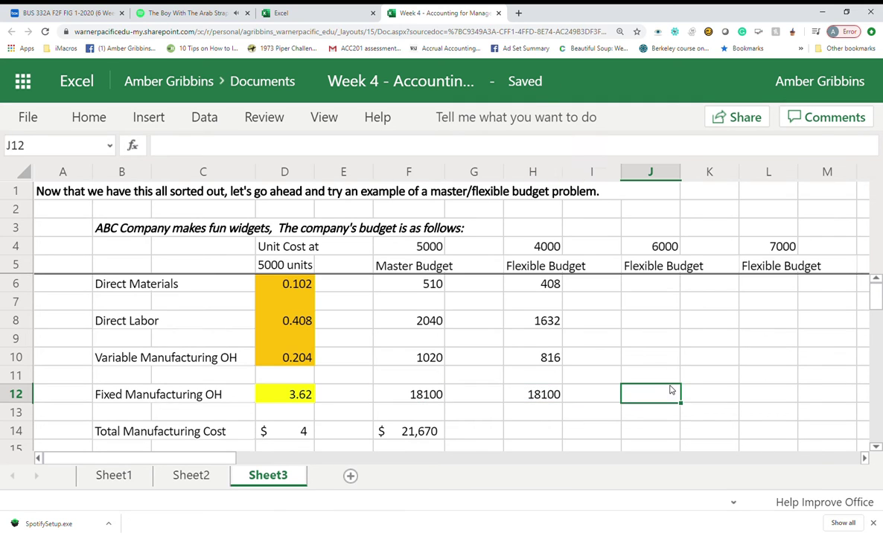
text(<<why did I do this? because)
key(Return)
text(fixed cost per )
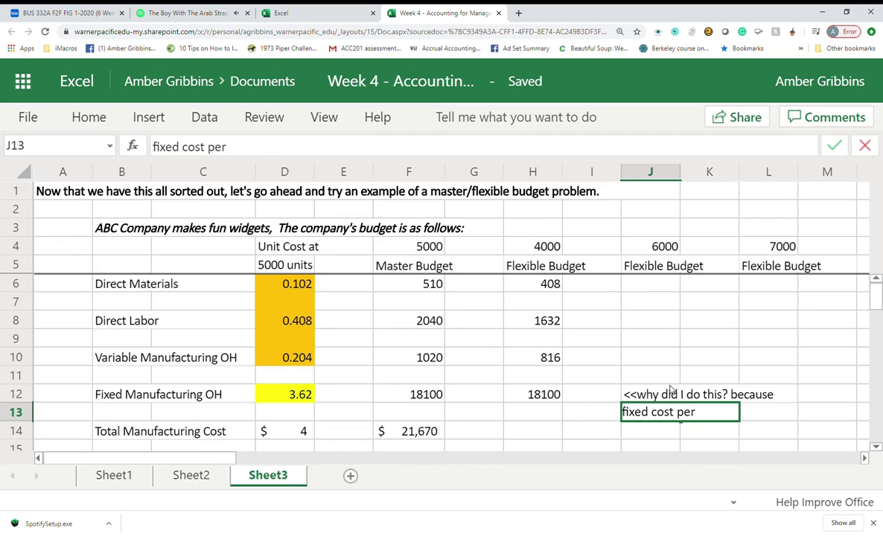
text(unit changes, but)
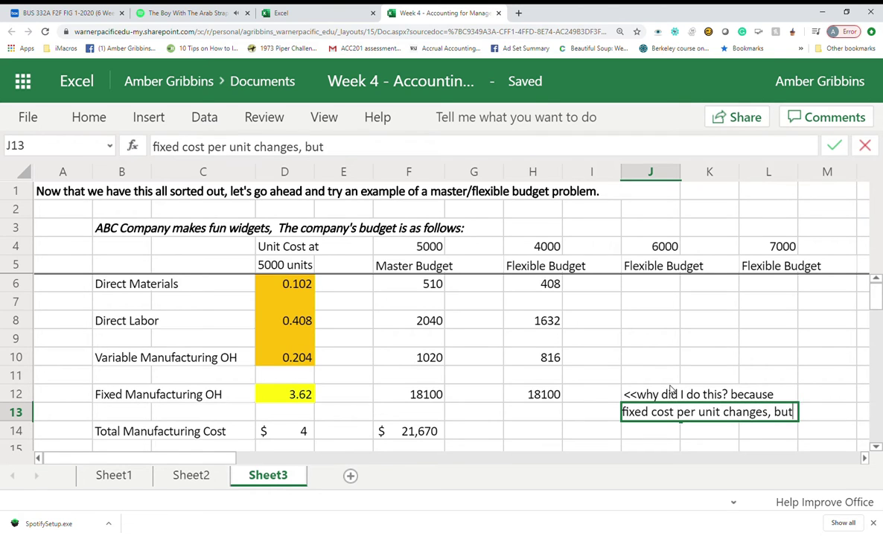
key(Return)
text(fixed cost remains the same in total)
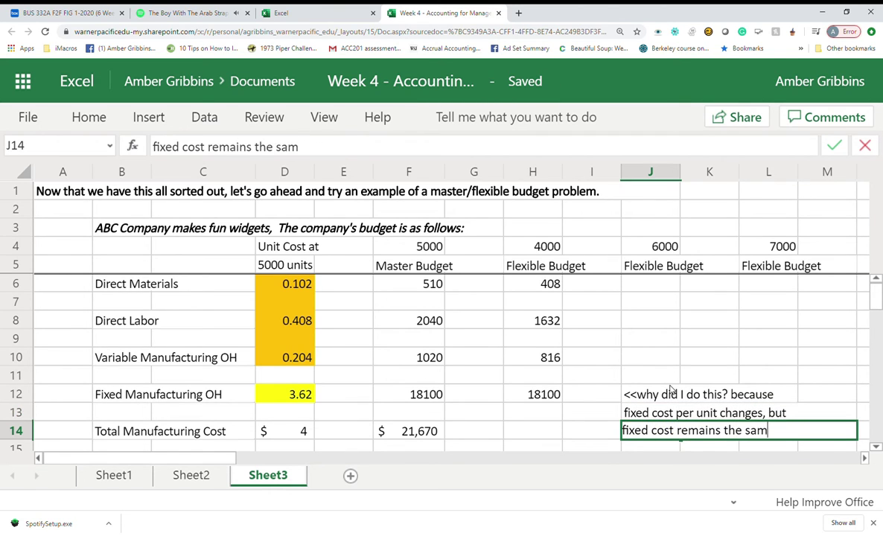
key(Return)
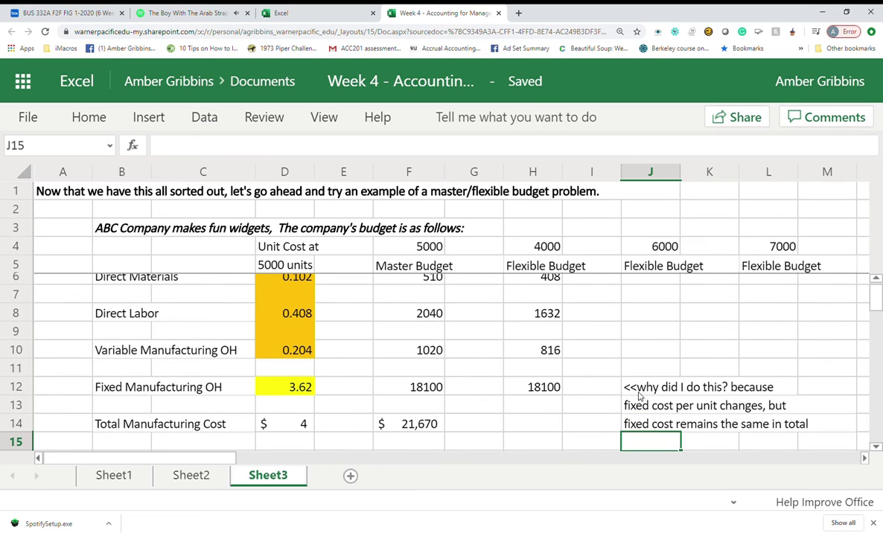
Continue the note in J15:J16 with "so let's just go ahead and fill these" and "in for all the amounts"
text(so let's just go ahead an)
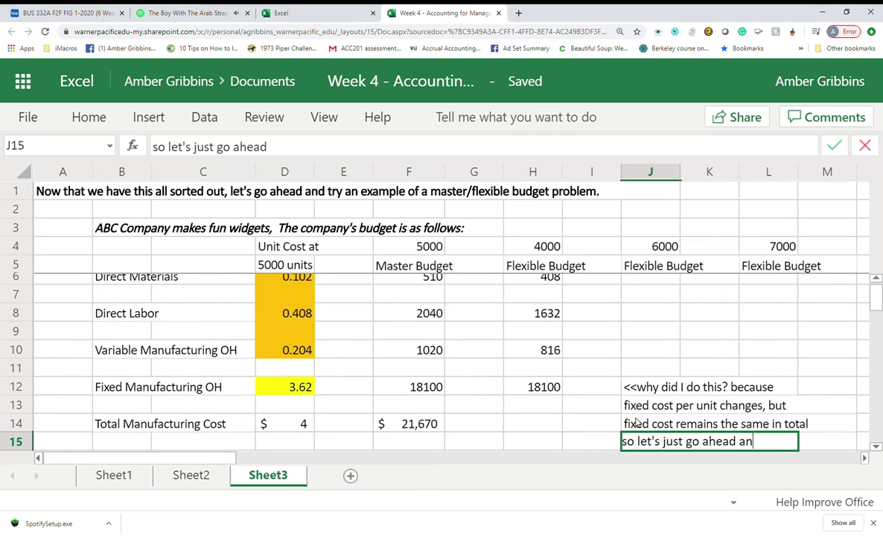
text(d fill these)
key(Return)
text(in for all the amounts)
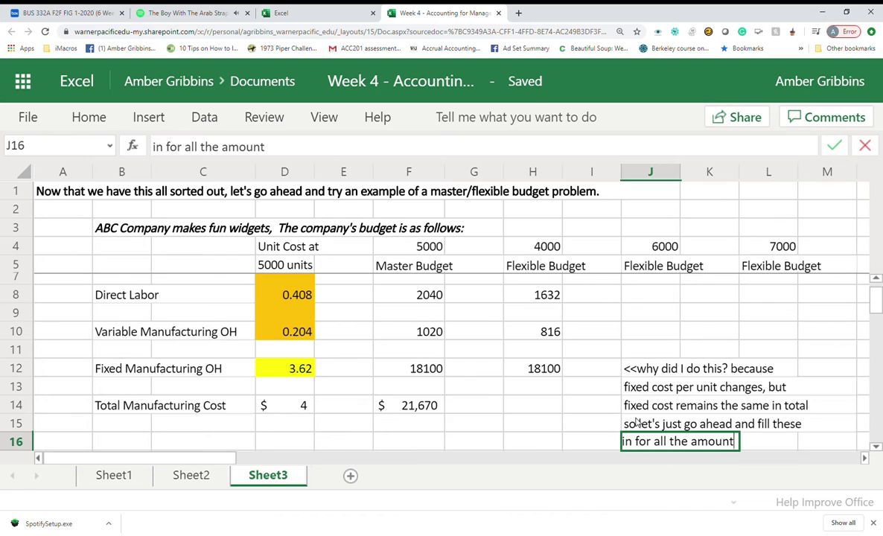
key(Return)
Clear the explanatory note from the range J12:L16
drag(649, 350, 784, 420)
right_click(784, 420)
click(752, 277)
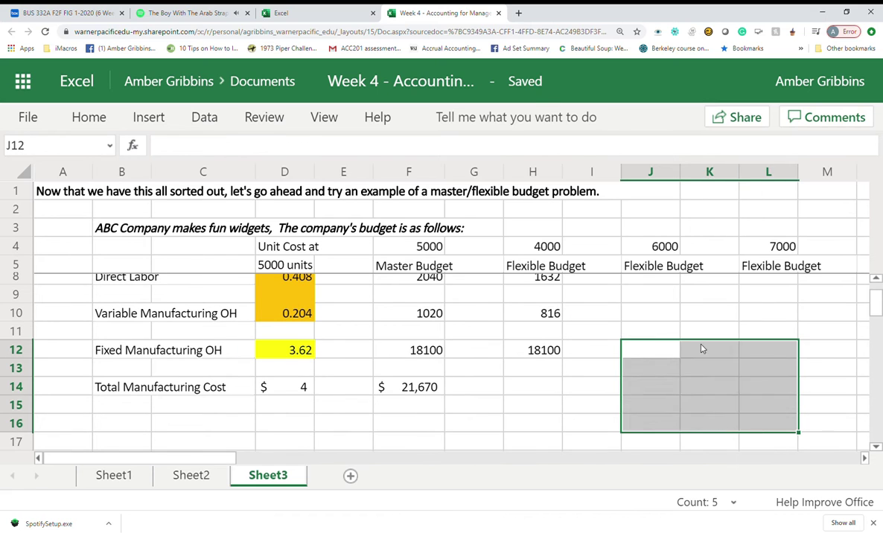
Enter 18100 as the Fixed Manufacturing OH for the 6000- and 7000-unit flexible budgets in J12 and L12
click(649, 350)
scroll(647, 363, up, 1)
text(18100)
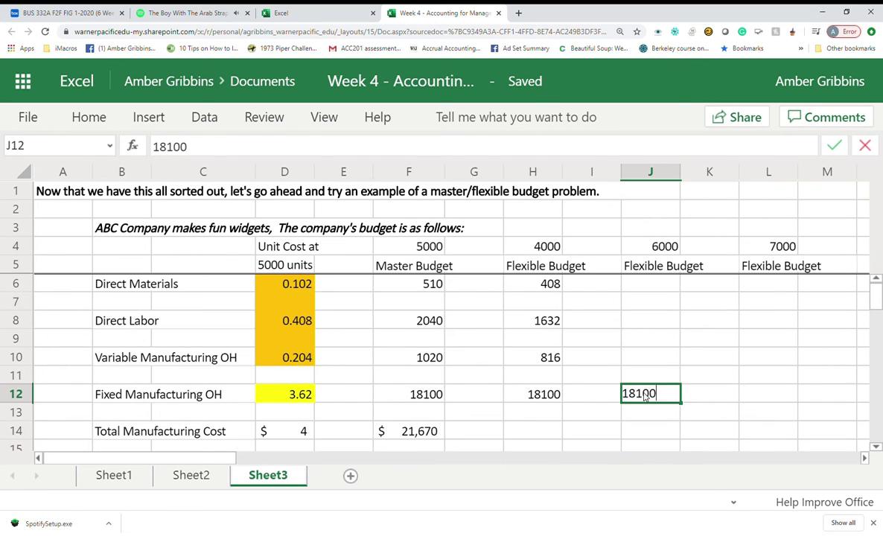
key(Tab)
key(Tab)
text(18100)
key(Return)
Enter the note "just for kicks, let's look at fixed cost per unit at 4000 units" in H13
key(Up)
key(Up)
key(Down)
key(Left)
key(Left)
key(Left)
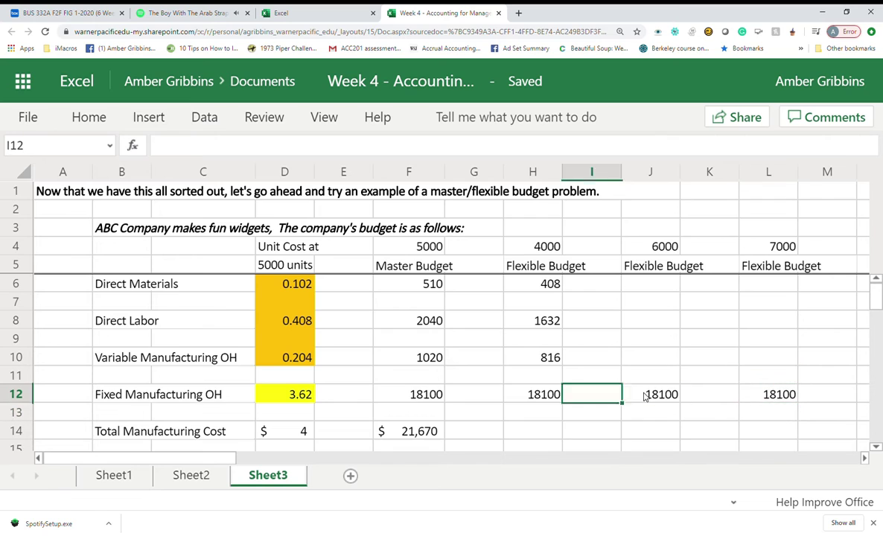
key(Left)
key(Left)
key(Left)
key(Left)
key(Left)
key(Down)
key(Right)
key(Right)
key(Right)
key(Right)
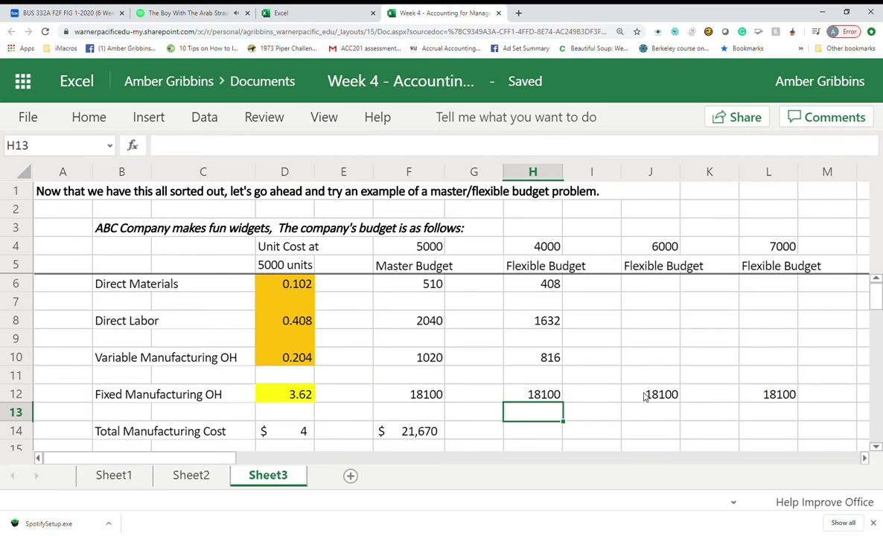
text(just for kicks, let's look at )
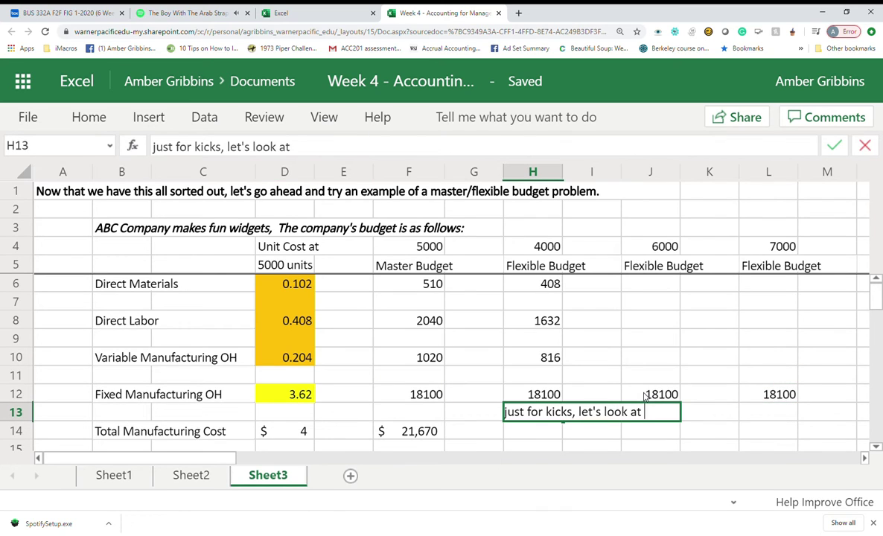
text(fixed cost per unit at )
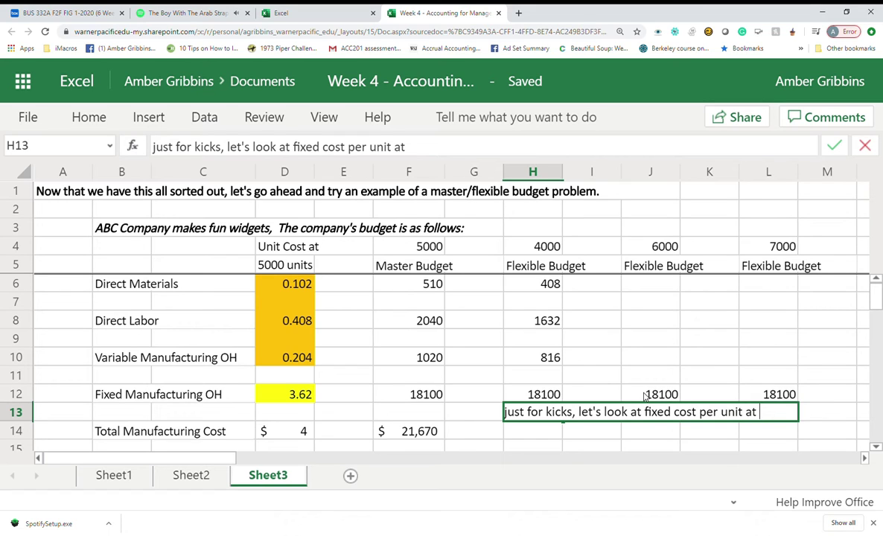
text(4000 units)
key(Return)
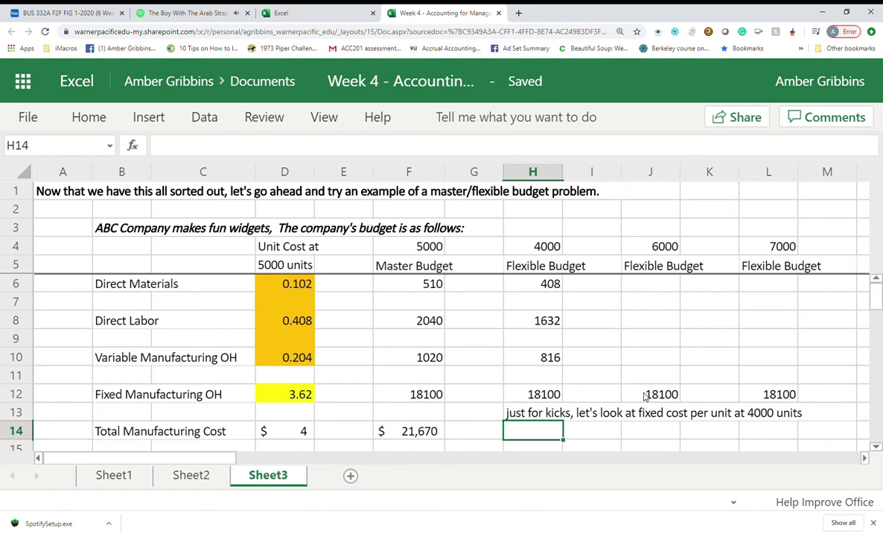
text(=1800)
key(BackSpace)
key(BackSpace)
key(BackSpace)
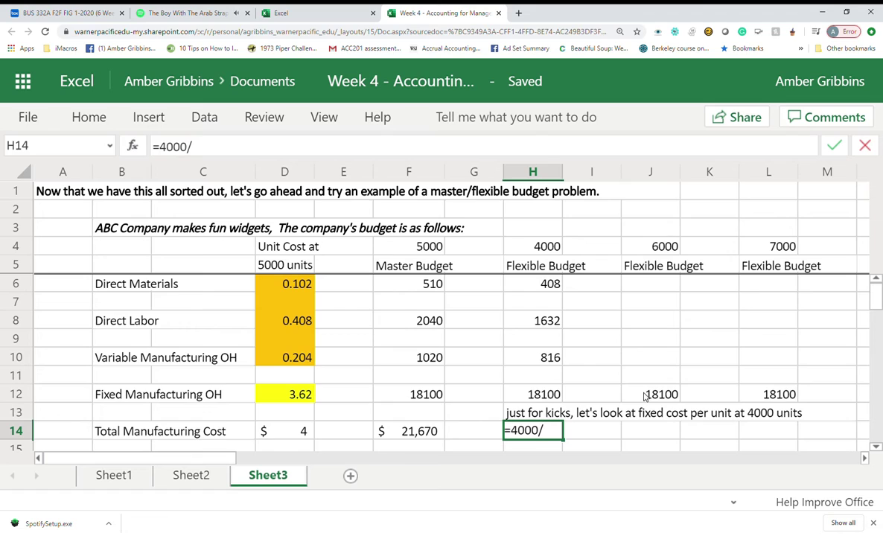
key(BackSpace)
key(BackSpace)
key(BackSpace)
key(BackSpace)
key(BackSpace)
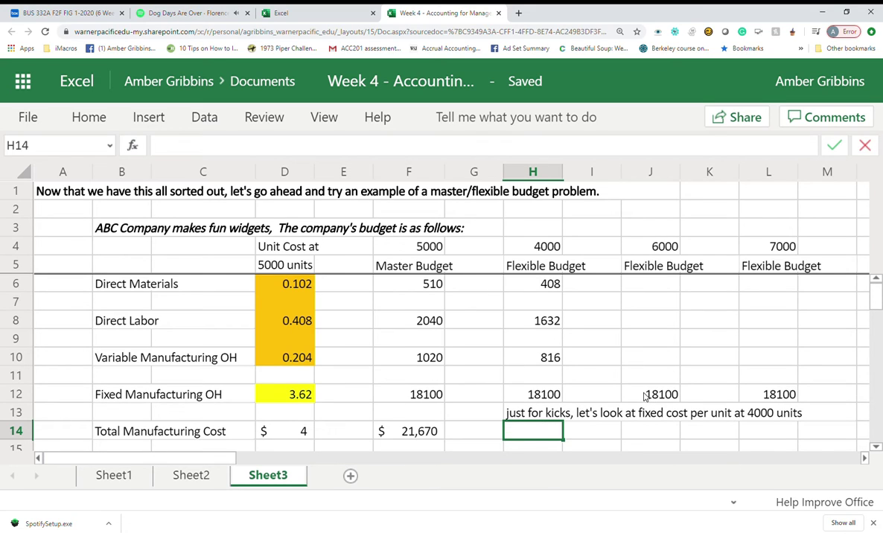
Calculate the fixed cost per unit in H14 by dividing 18100 by 4000
text(180)
text(00/)
text(4000)
key(Return)
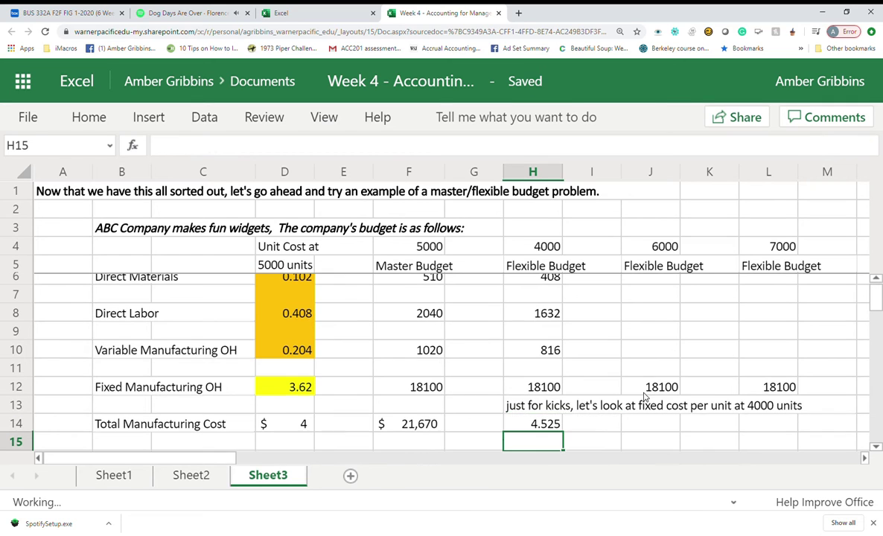
Enter "--see it GOES UP, as units decrease, fixed" in I14 and "cost per unit increase" in I15
key(Up)
key(Right)
text(>>)
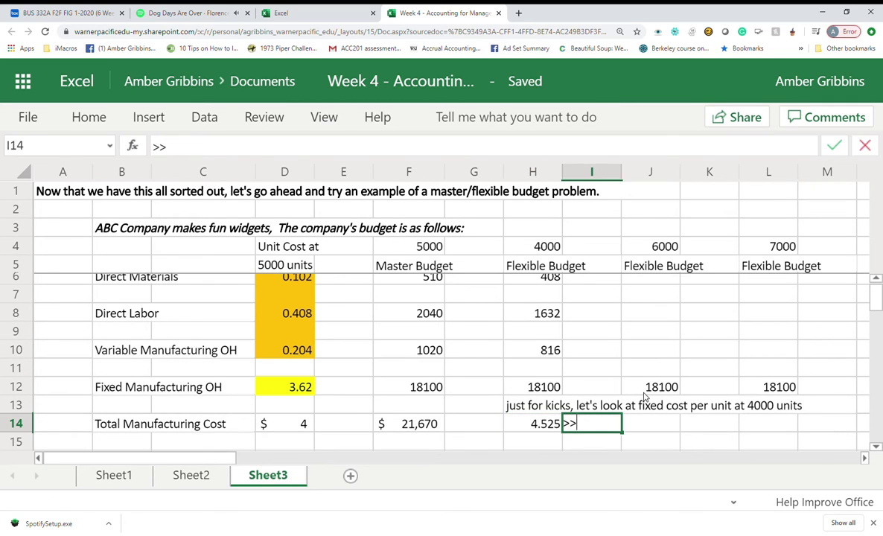
text(--se)
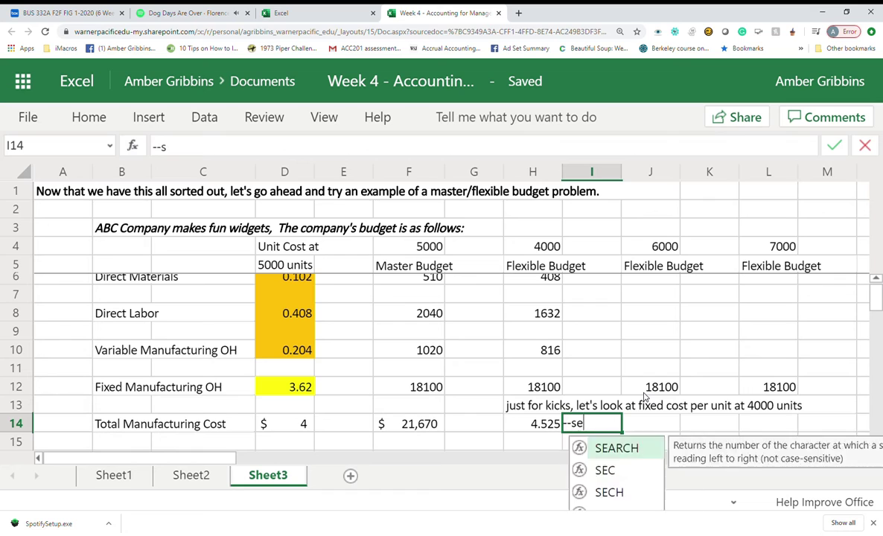
text(e it GOES UP, as units decrease, fixed)
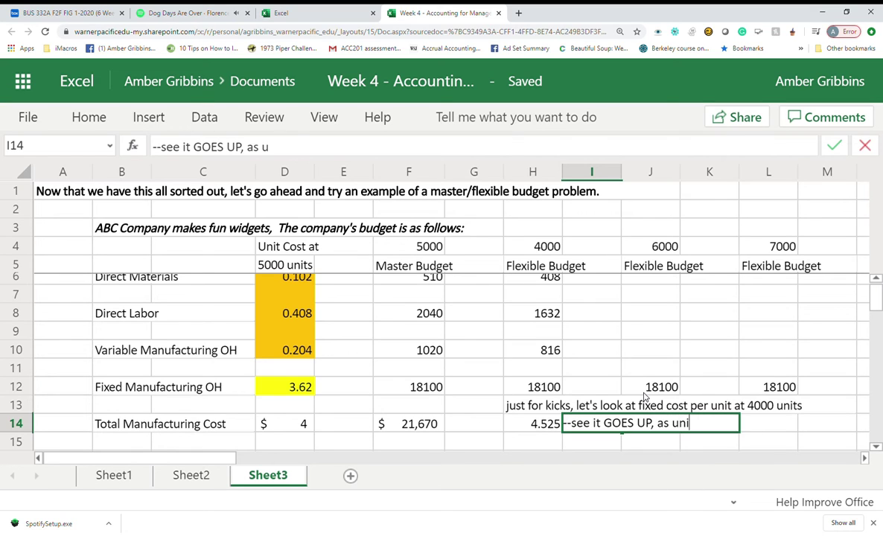
key(Return)
text(cost per unit increase)
key(Return)
Undo the note in I14:I15 and the fixed cost per unit calculation in H14
key(ctrl+z)
key(ctrl+z)
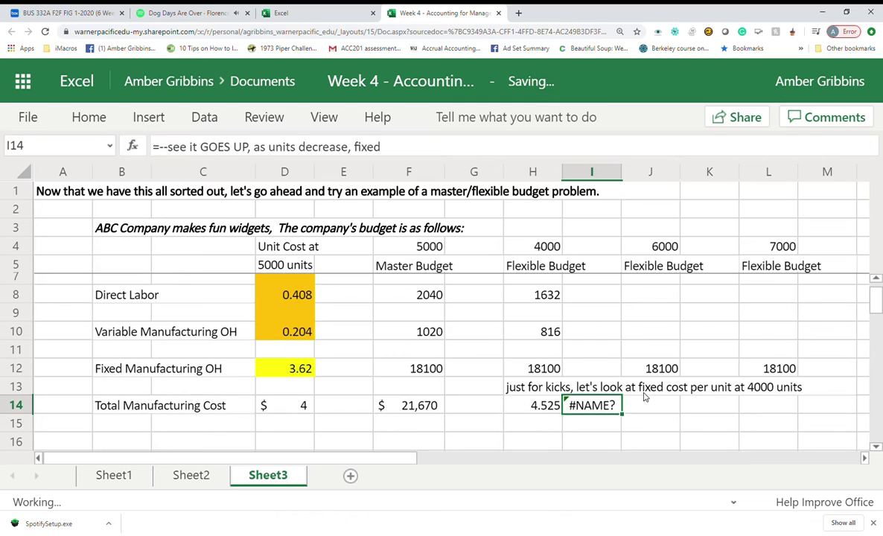
key(ctrl+z)
Replace the Fixed Manufacturing OH unit cost in D12 with the unfilled 18100 amount from F12
key(Left)
key(Up)
key(Left)
key(Left)
key(Up)
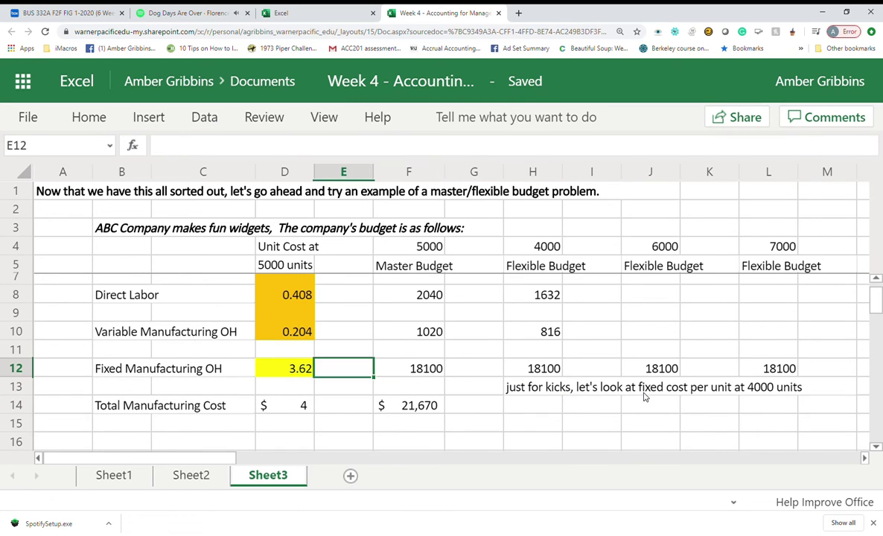
key(Right)
key(ctrl+z)
key(ctrl+z)
key(ctrl+z)
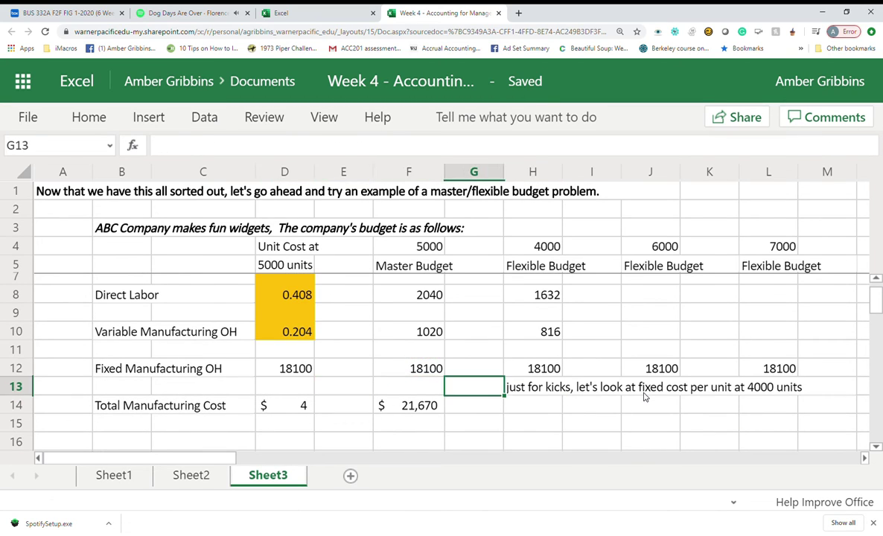
Clear the note about fixed cost per unit at 4000 units from H13
key(Up)
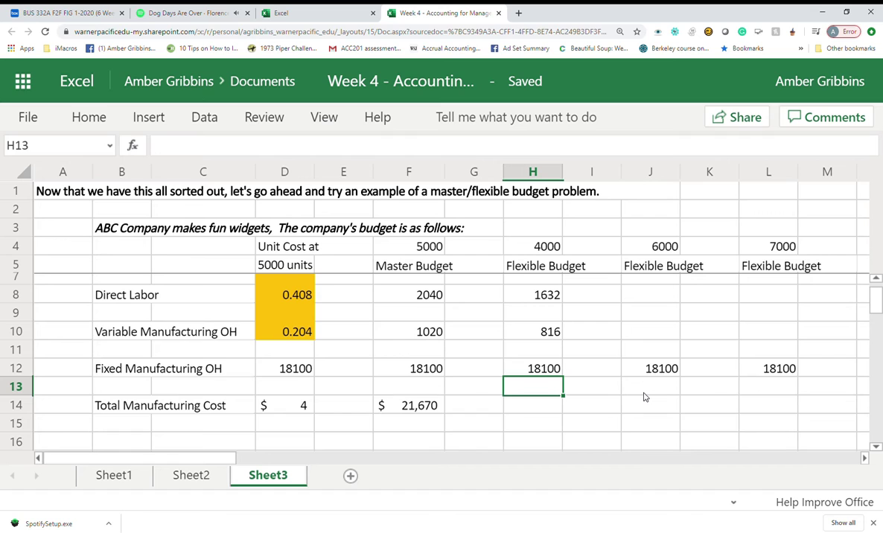
key(Up)
key(Up)
key(Up)
key(Up)
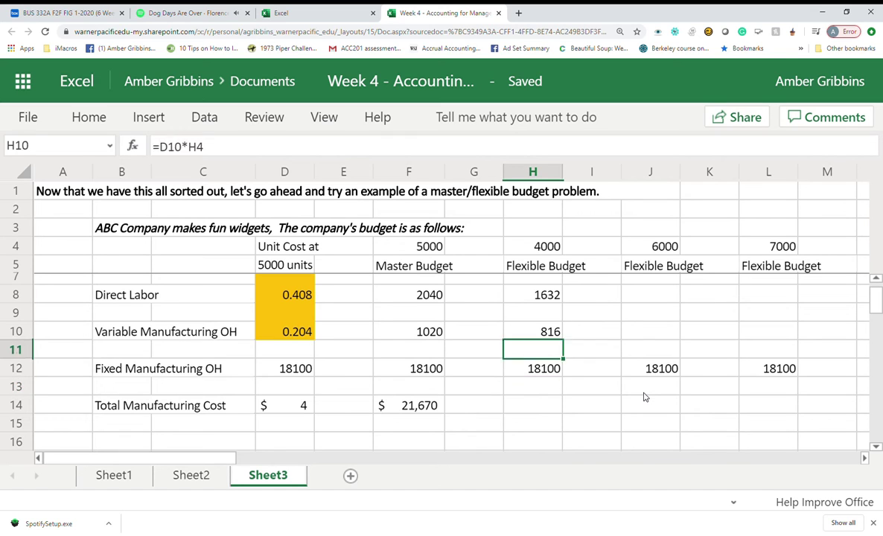
key(Right)
key(Right)
Fill the Fixed Manufacturing OH row from B12 to L12 with a light blue theme color
drag(104, 369, 778, 368)
click(89, 117)
click(174, 187)
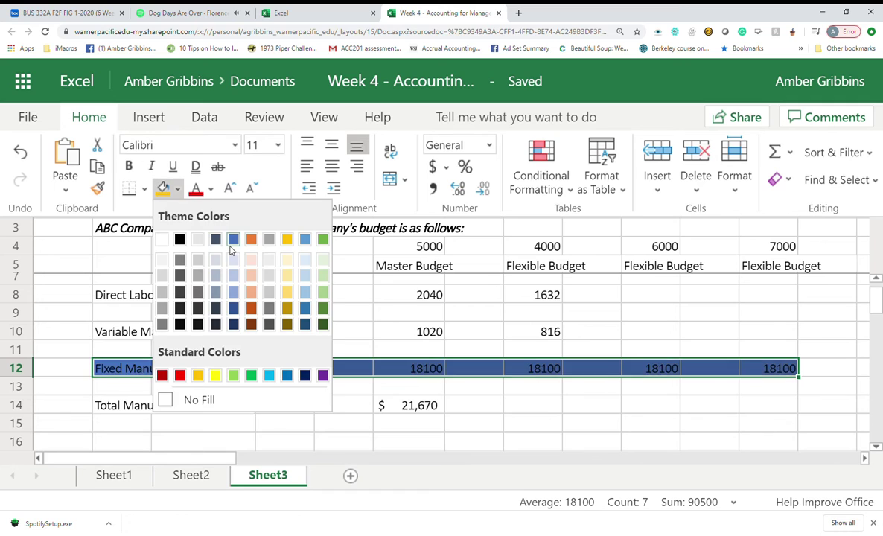
click(215, 258)
click(533, 423)
Enter "final thoughts on fixed Man OH -----stays the same stays the same across in total; goes down..goes down...as more" in C17
scroll(222, 388, down, 1)
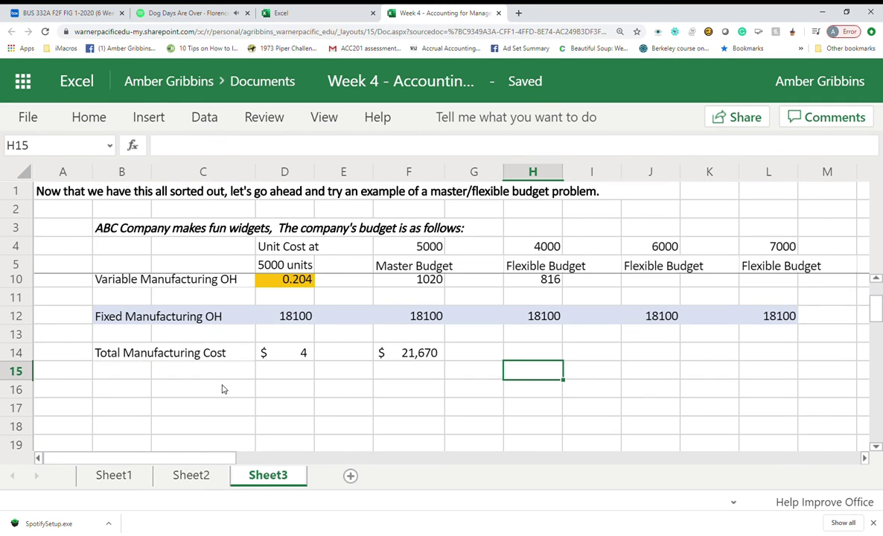
click(230, 406)
text(final thoughts on fixed Man OH -----stays the)
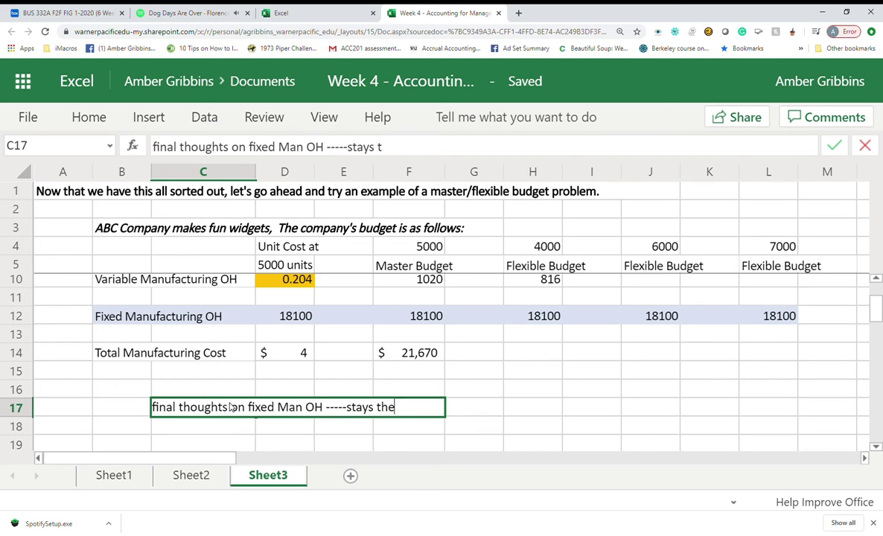
text( same stays the same across i)
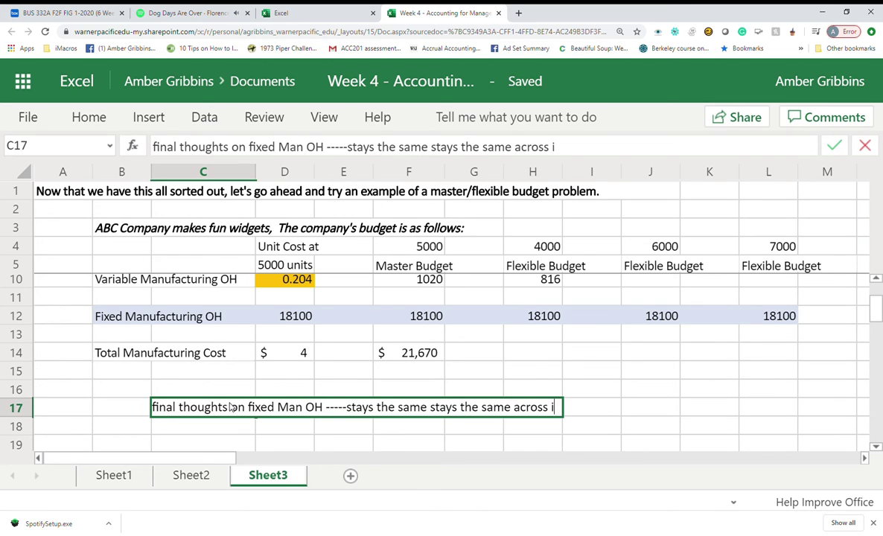
text(n total; go)
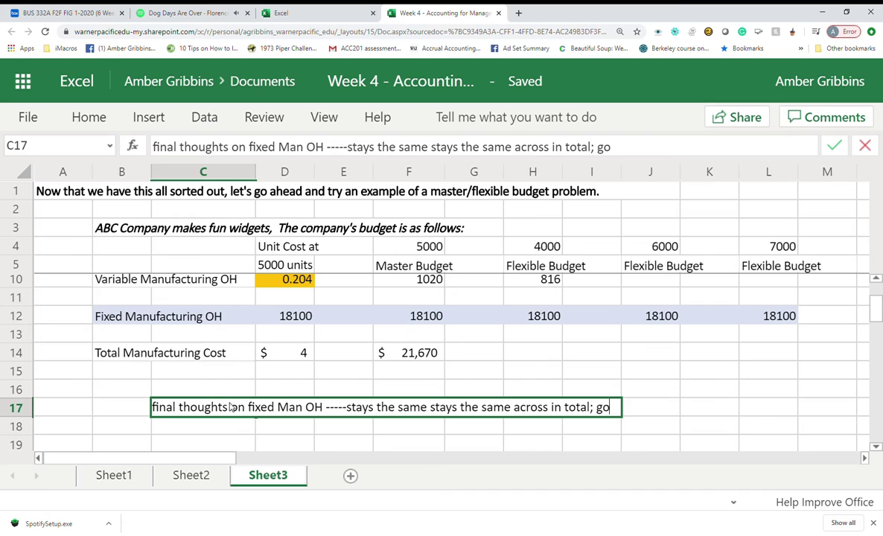
text(es down..goes down...as more)
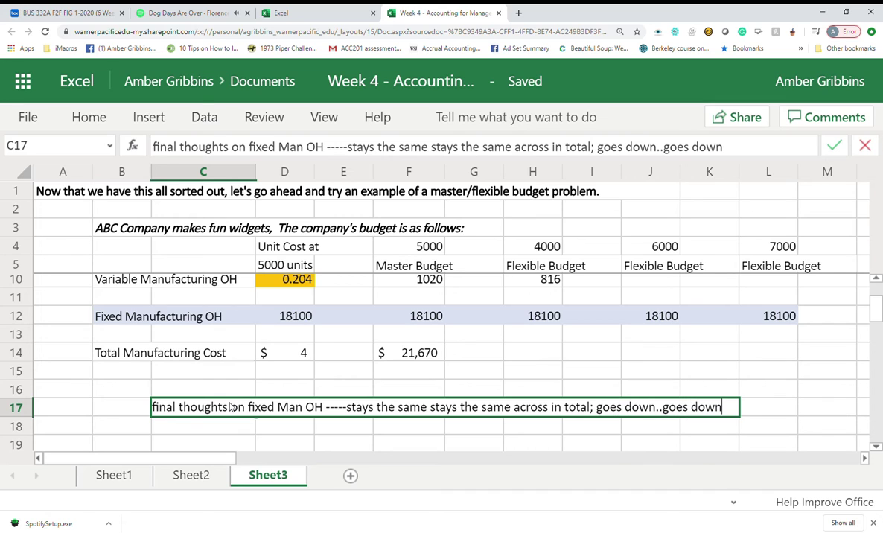
key(Return)
Continue the fixed overhead note in C18 with "are produced...OK :)"
text(are producded)
key(BackSpace)
key(BackSpace)
key(BackSpace)
text(ed...OK :))
key(Up)
key(Delete)
key(Up)
Calculate Direct Materials for the 6000-unit flexible budget in J6 by multiplying unit cost D6 by J4
scroll(584, 351, up, 2)
scroll(584, 352, up, 1)
click(650, 283)
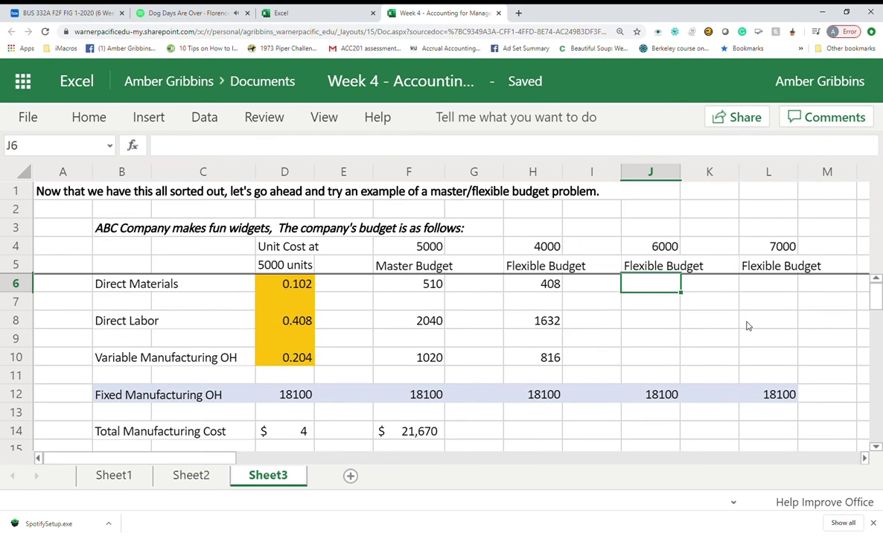
text(=)
click(277, 287)
text(*)
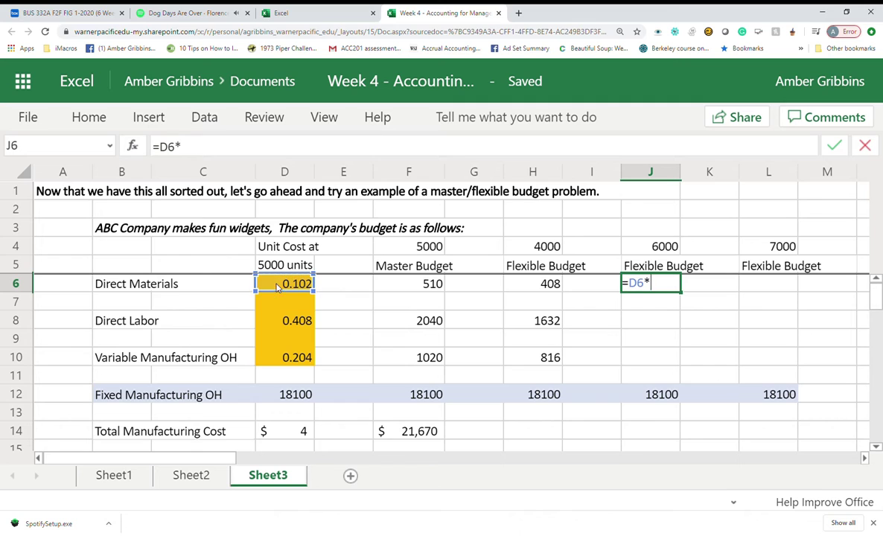
click(667, 245)
key(Return)
Calculate Direct Materials for the 7000-unit flexible budget in L6 by multiplying unit cost D6 by L4
click(766, 283)
text(=)
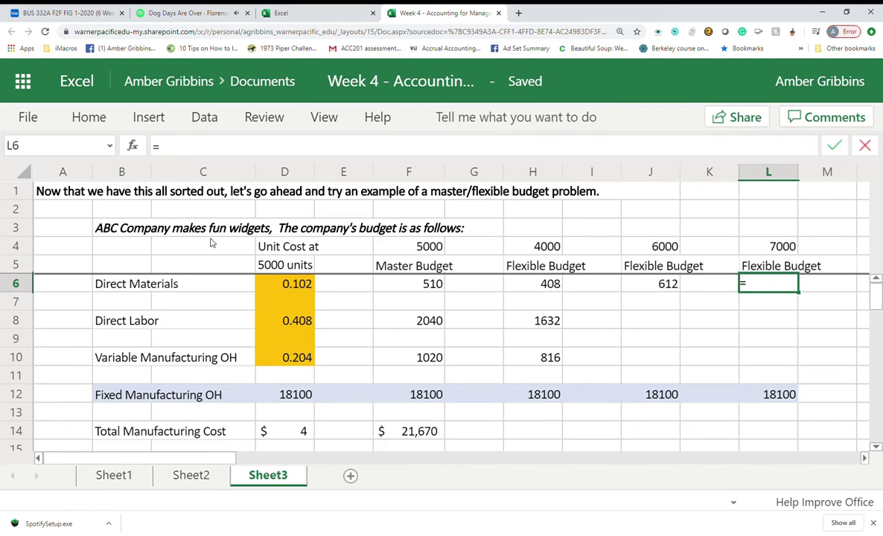
click(268, 289)
click(783, 247)
key(Return)
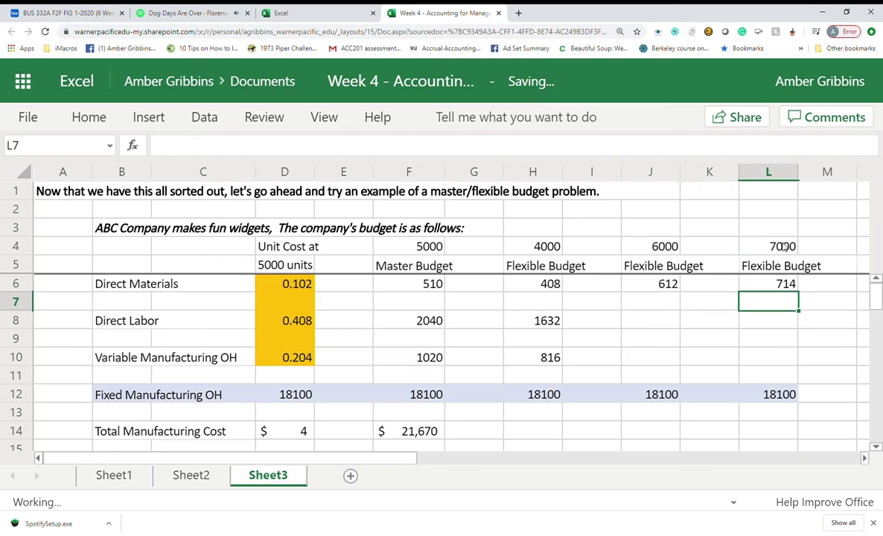
Calculate Direct Labor for the 6000-unit flexible budget in J8 by multiplying unit cost D8 by J4
click(645, 320)
text(=)
click(301, 321)
text(*)
click(642, 248)
key(Return)
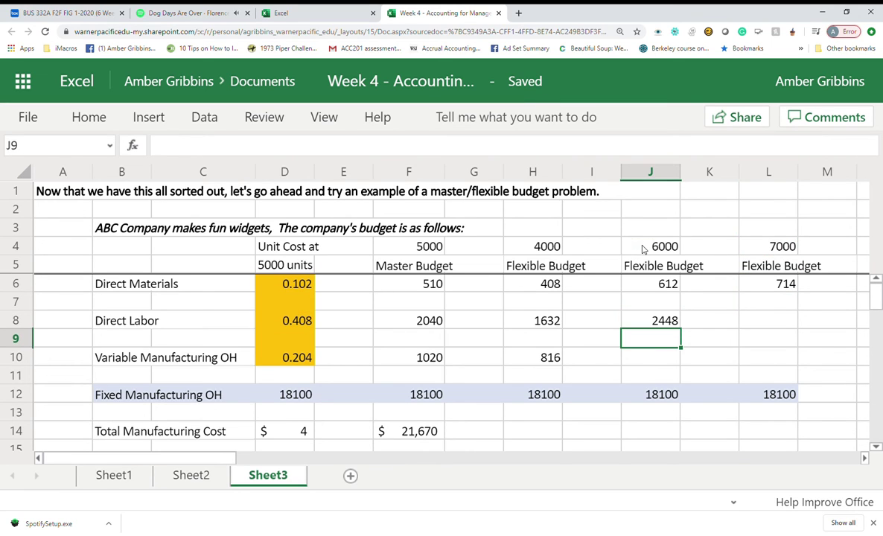
Calculate Direct Labor for the 7000-unit flexible budget in L8 by multiplying unit cost D8 by L4
click(773, 328)
text(=)
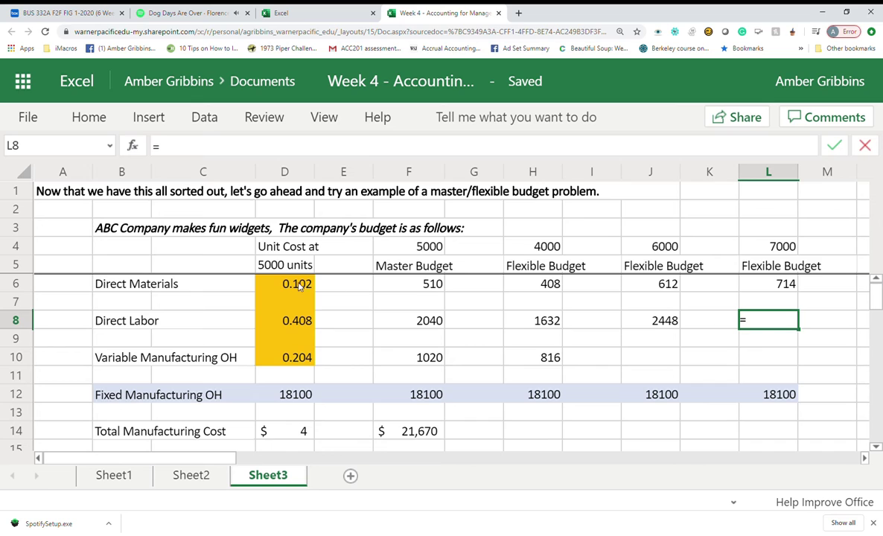
click(291, 325)
text(*)
click(774, 247)
key(Return)
Calculate Variable Manufacturing OH for the 6000-unit flexible budget in J10 by multiplying unit cost D10 by J4
click(651, 363)
text(=)
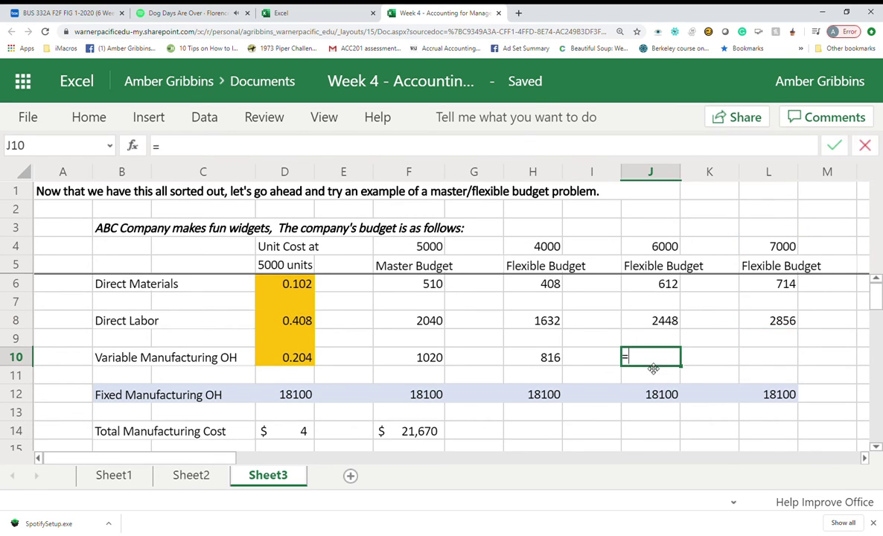
click(296, 356)
text(*)
click(646, 249)
key(Return)
Calculate Variable Manufacturing OH for the 7000-unit flexible budget in L10 by multiplying unit cost D10 by L4
click(786, 360)
text(=)
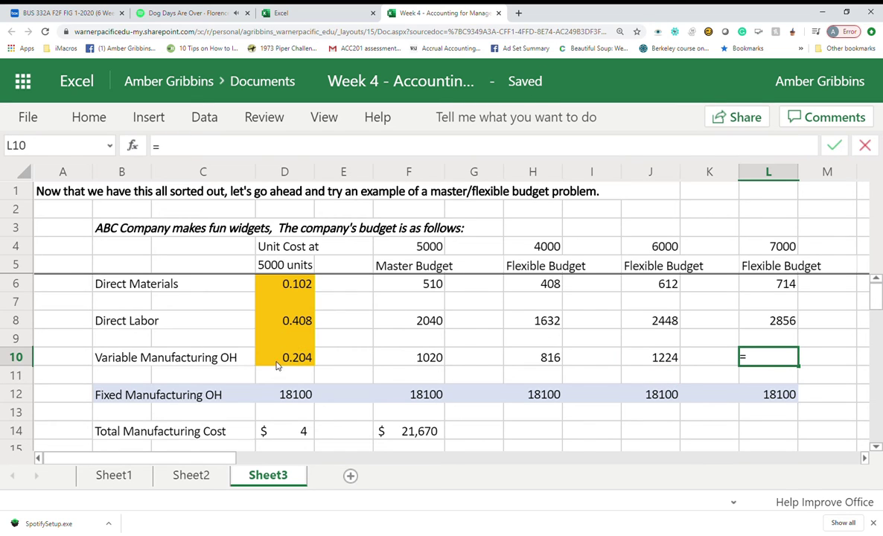
click(281, 363)
text(*)
click(774, 247)
key(Return)
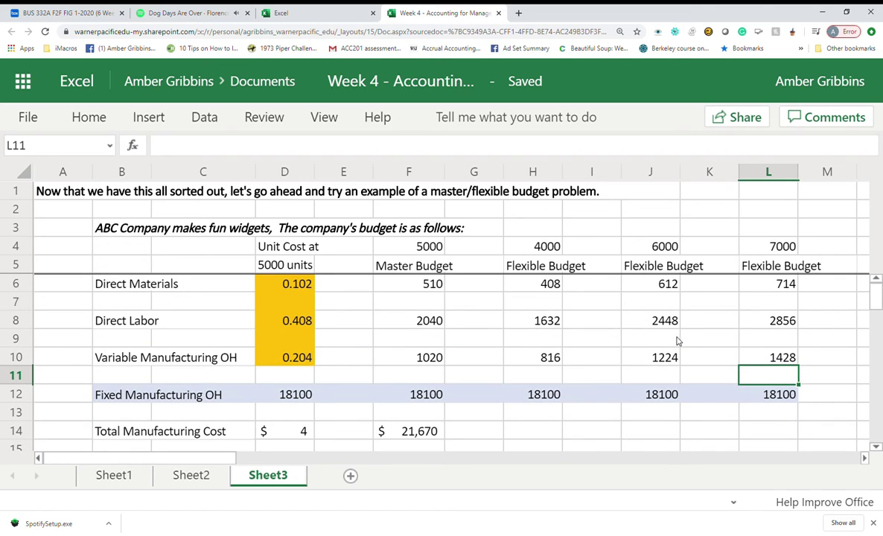
Total the manufacturing cost of the 4000-unit flexible budget in H14 with =SUM(H6:H12)
scroll(717, 384, down, 2)
scroll(715, 385, up, 2)
click(554, 432)
text(=SUM()
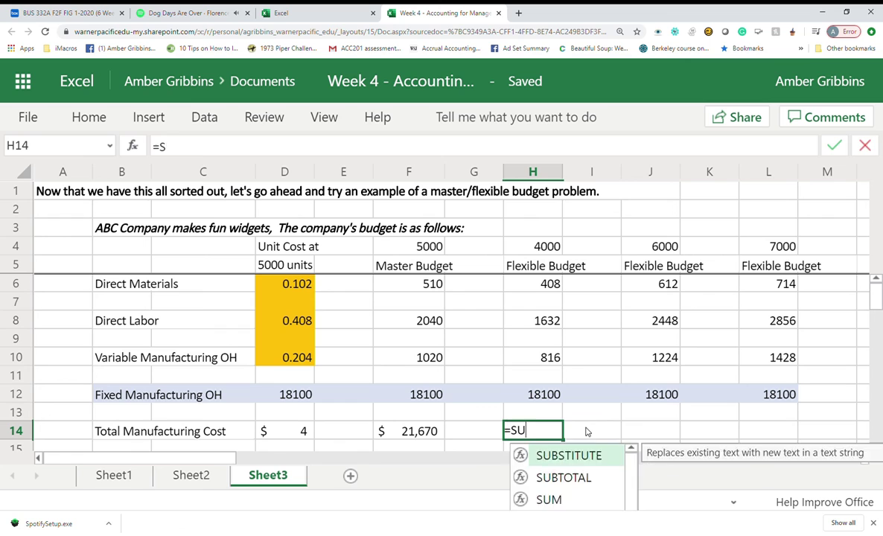
drag(540, 284, 548, 393)
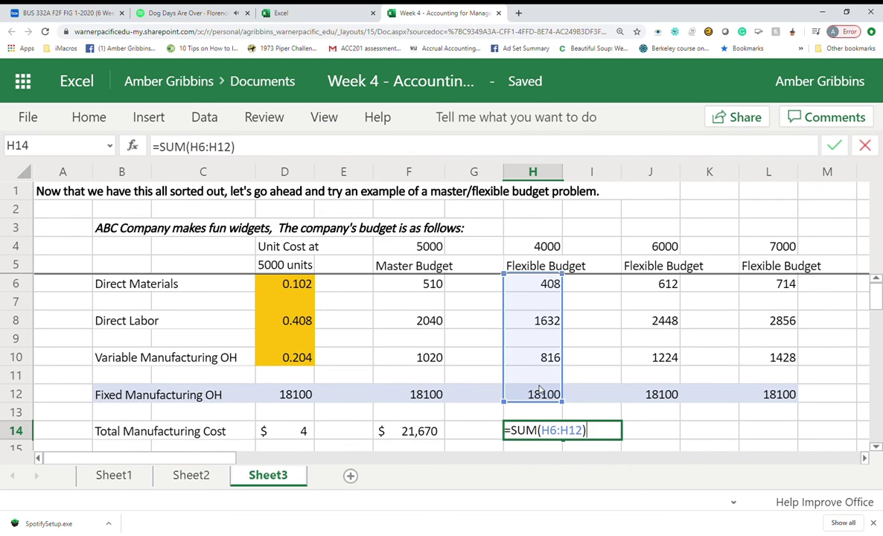
key(Return)
Total the manufacturing costs of the 6000- and 7000-unit budgets in J14 and L14 by summing rows 6 to 12 of each column
click(676, 434)
text(=SUM()
drag(655, 278, 672, 386)
key(Return)
click(749, 424)
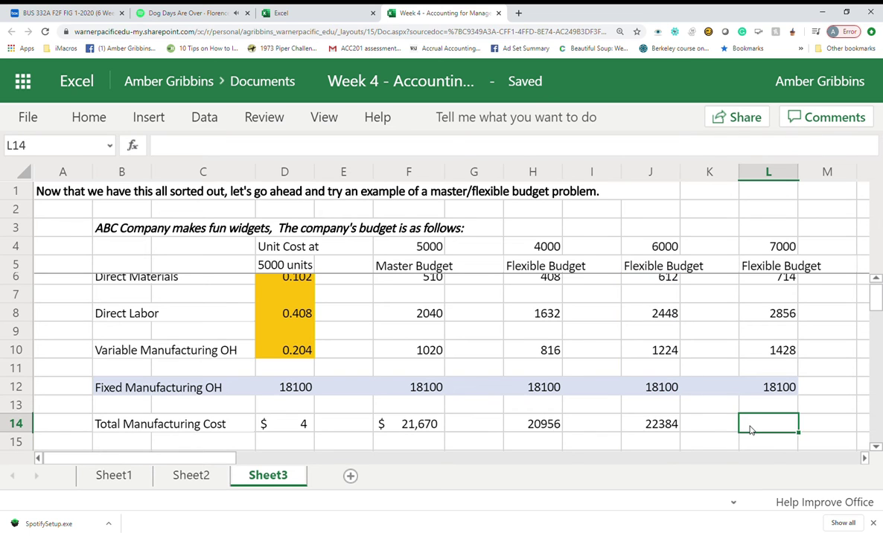
text(=SUM()
drag(768, 278, 766, 386)
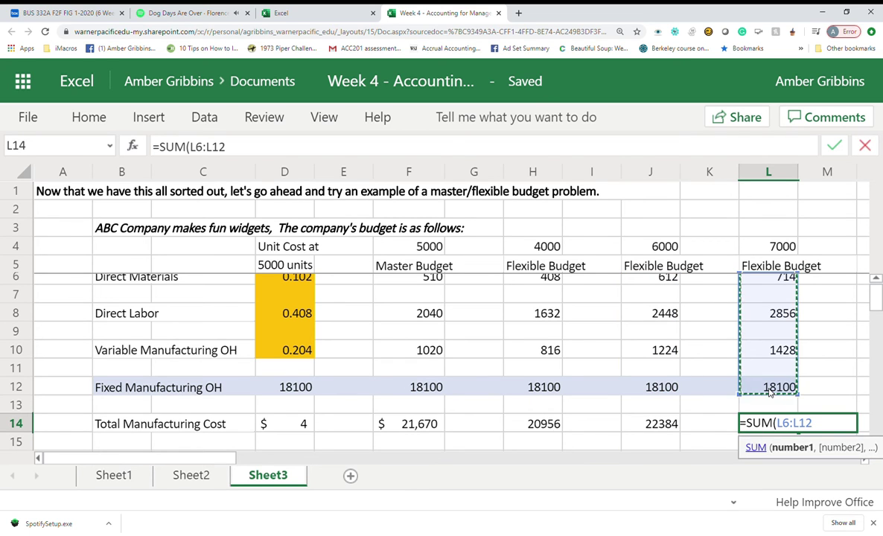
key(Return)
Add a new worksheet, Sheet4, and enter "Let's go ahead and talk about variances" in B2
scroll(526, 314, down, 2)
scroll(528, 309, up, 2)
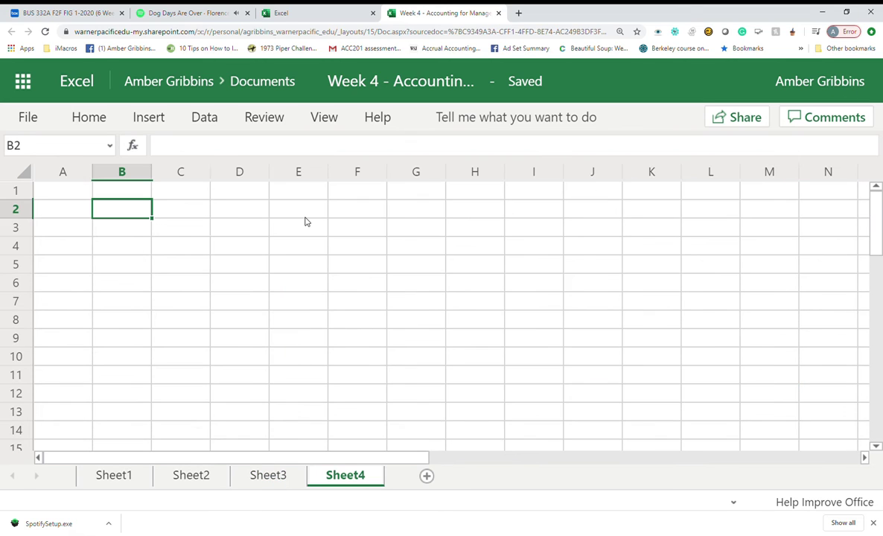
text(Let's go ahead and talk about variances)
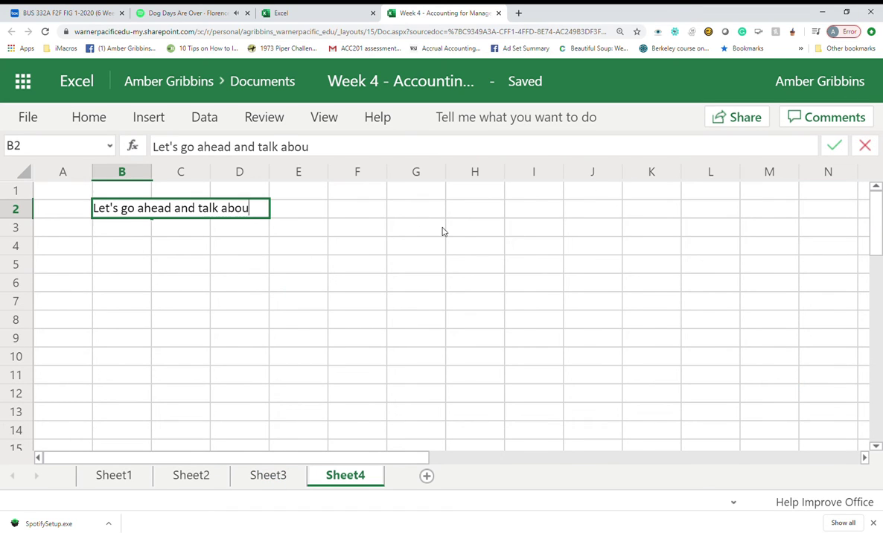
key(Return)
key(Return)
Enter "What do you think about when you think about a variance? In accounting, that basically means you did not adhere to budget plans" in B5
text(What do you think about when you thi)
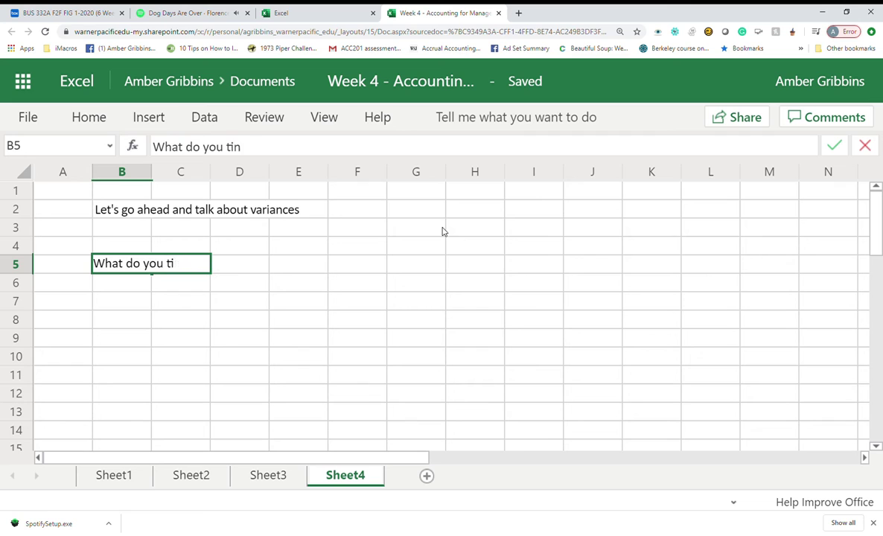
text(nk about a variance?   )
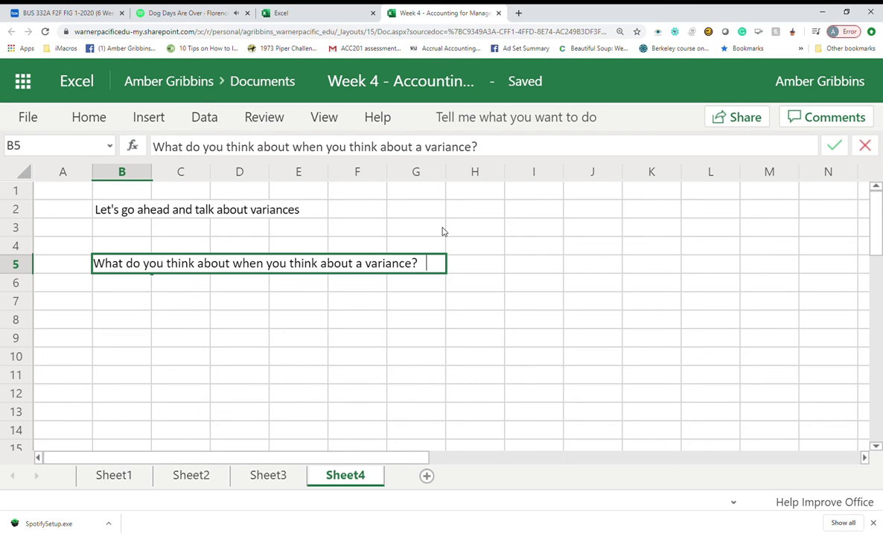
text(In accounting, that basically means you did)
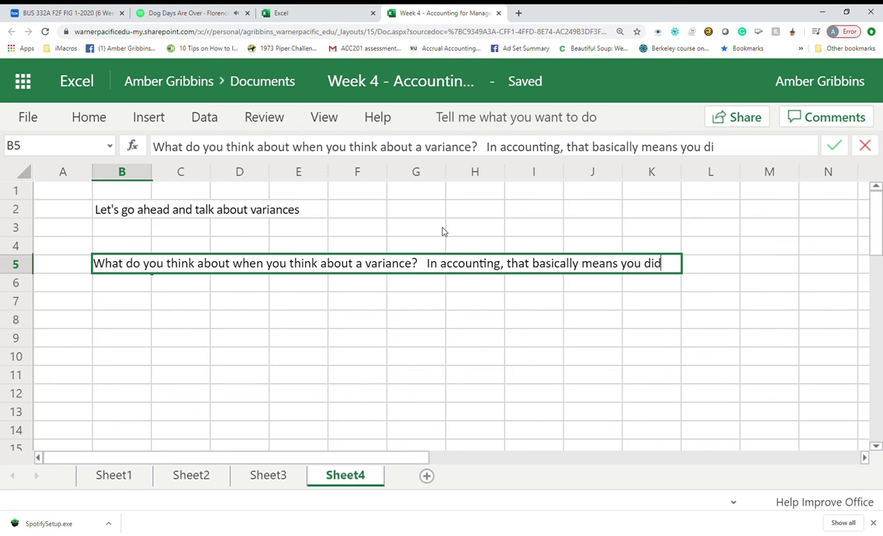
text( not ahhere to budget plans)
key(Return)
Enter "its very easy to have them, stuff comes up. Maybe you have a new employee that has a learning curve and has to have" in B6
text(its very easy to have t hem,)
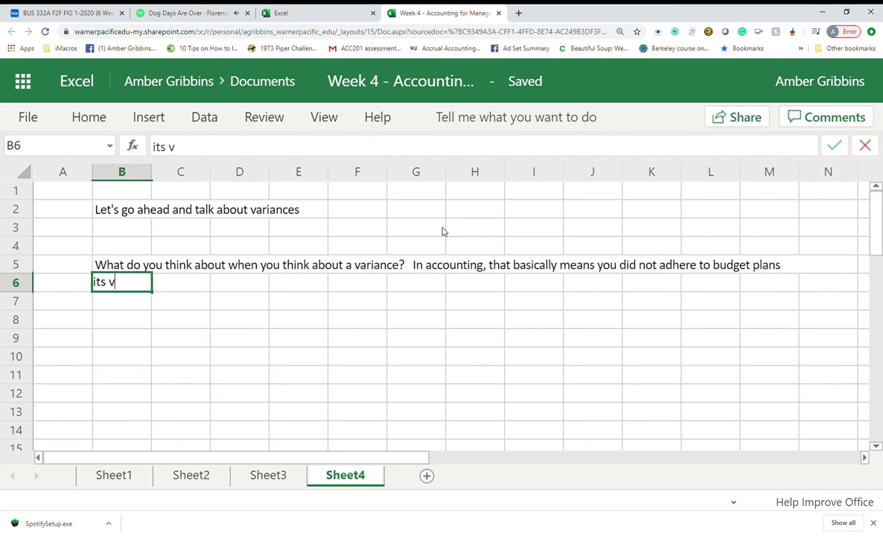
key(BackSpace)
key(BackSpace)
key(BackSpace)
key(BackSpace)
key(BackSpace)
text(hem, stuff comes )
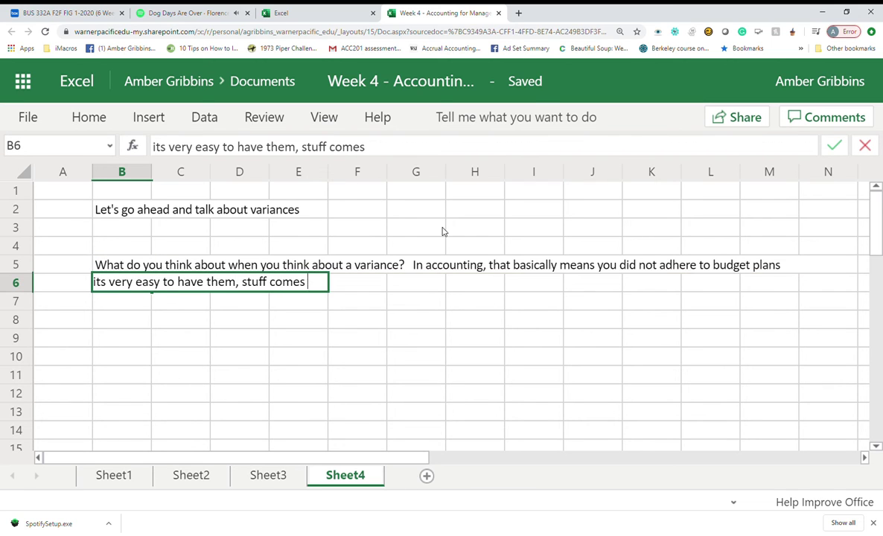
text(up.  Maybe you have a new employee)
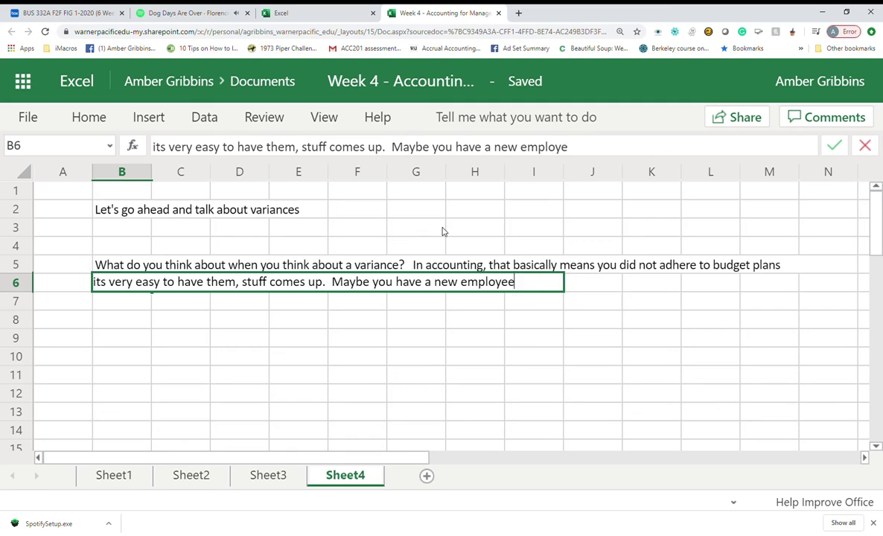
text( that has a learning curve and has to have)
key(Return)
Enter "a lot of redos on materials and work a little longer. Maybe you have a vendor that raises the price on your materials, maybe something" in B7
text(a lot of redos on )
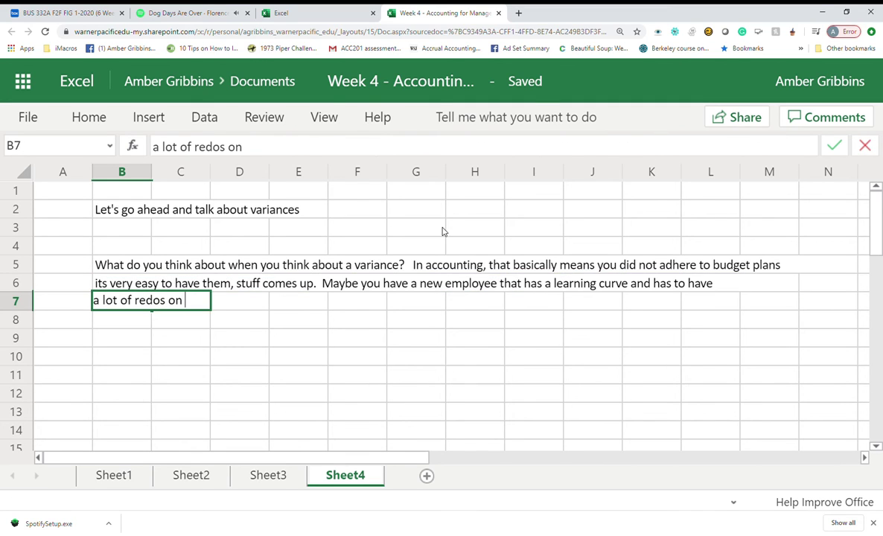
text(materials and work a little longer.  )
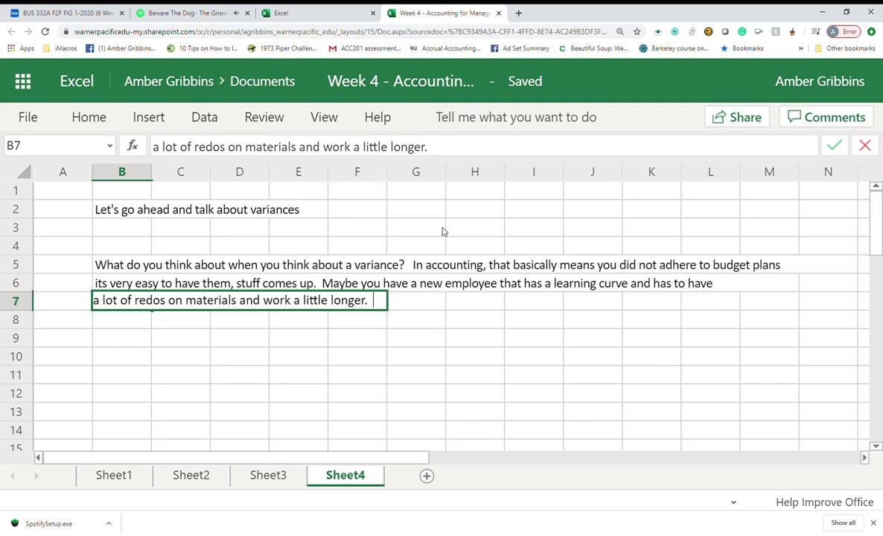
text(Maybe you have a vendor that raises)
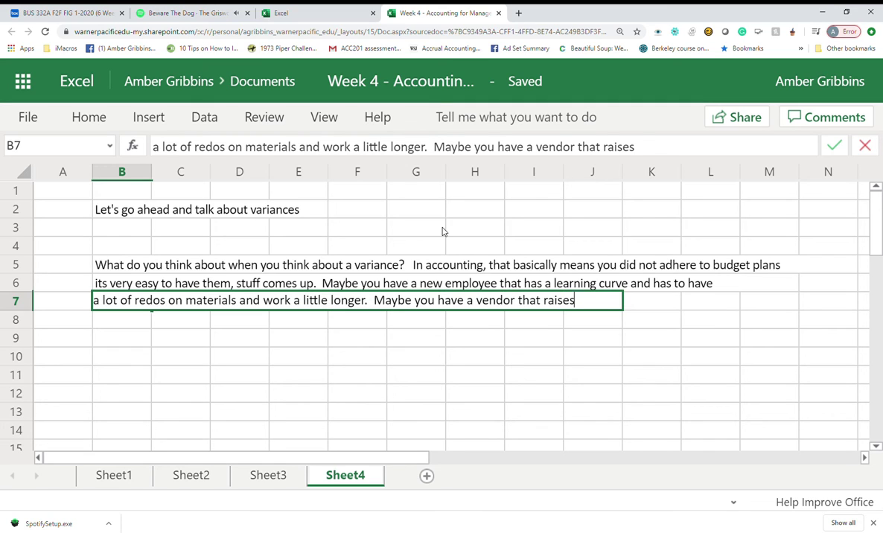
text( the price on your materials, maybe something)
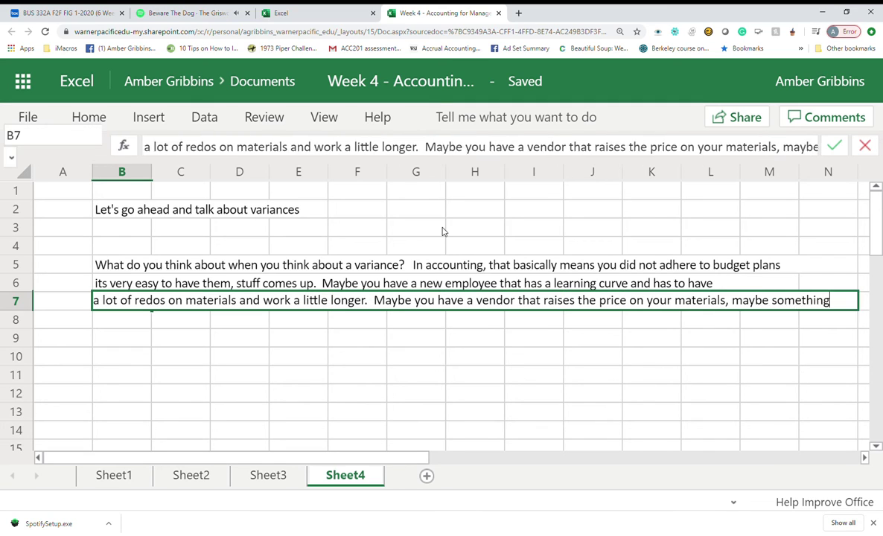
key(Return)
Enter "comes up? You know..stuff happens." in B8 to finish the paragraph on why variances occur
text(comes up? You know..stuff happens.)
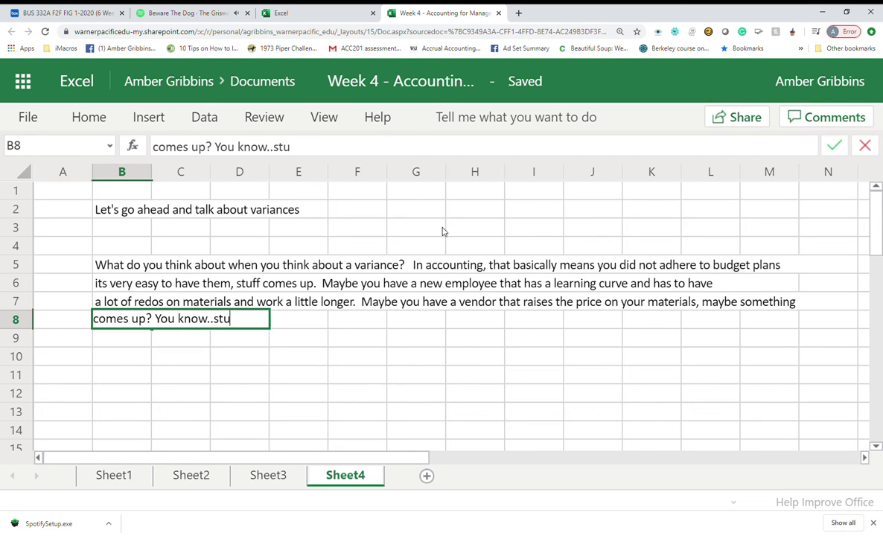
key(Return)
key(Return)
Enter "What is a favorable variance? In short words, it means you spent less than you planned on" in B10
text(What is a favorable v)
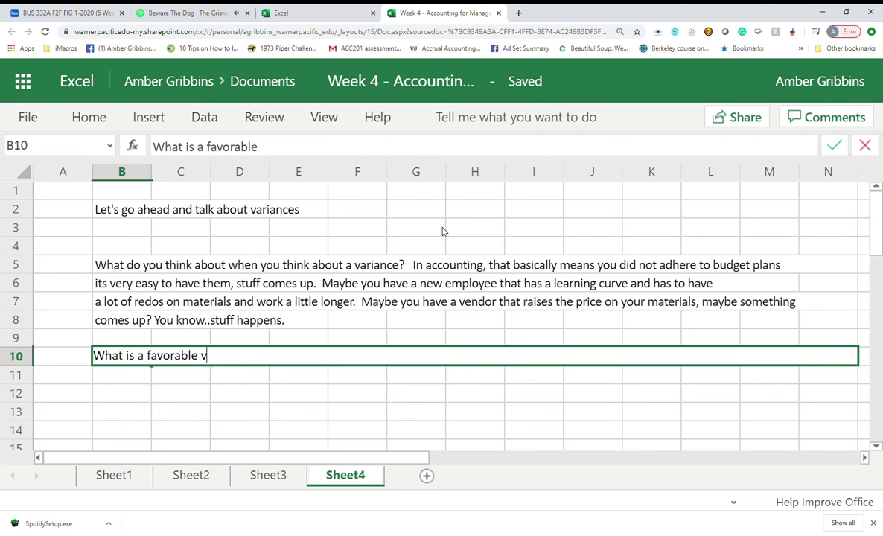
text(ariance?  In short words, it means y)
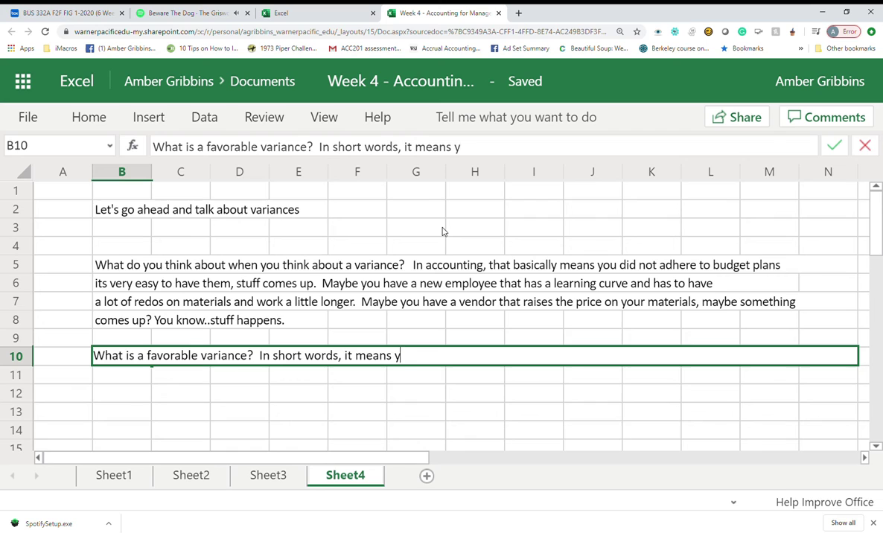
text(ou spent less than you planned on)
key(Return)
key(Return)
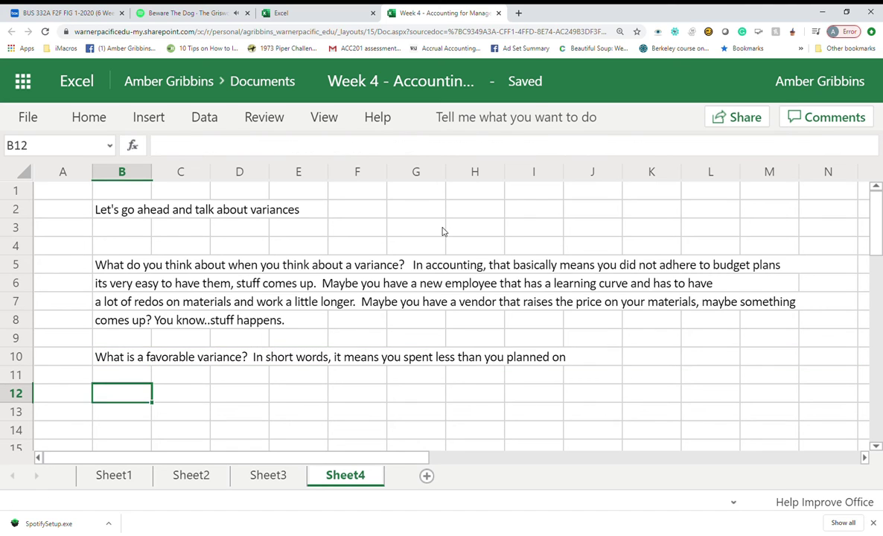
Enter "Spending less means stuff like, didn't have as many hours worked (guess what, that means labor is less expensive) to finish a project." in B12
text(SPending less means stuff like,  )
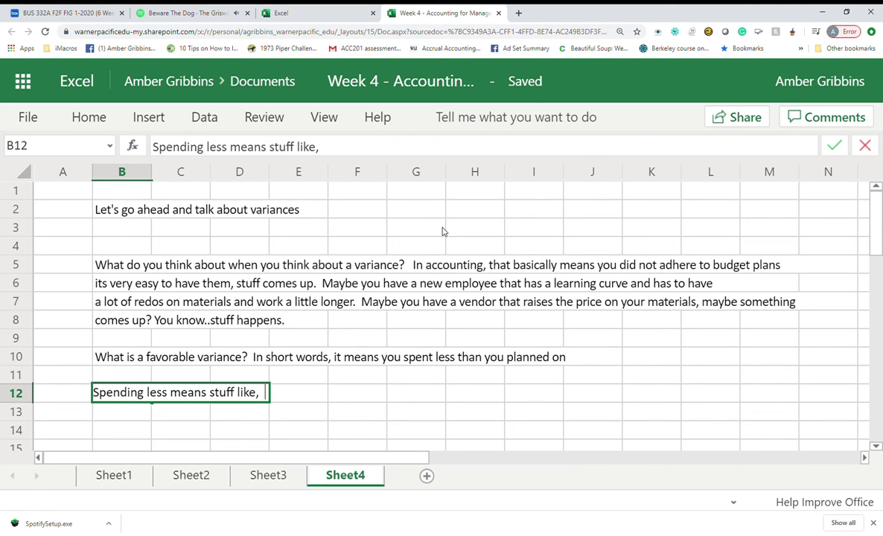
text(didn't have as many hours work)
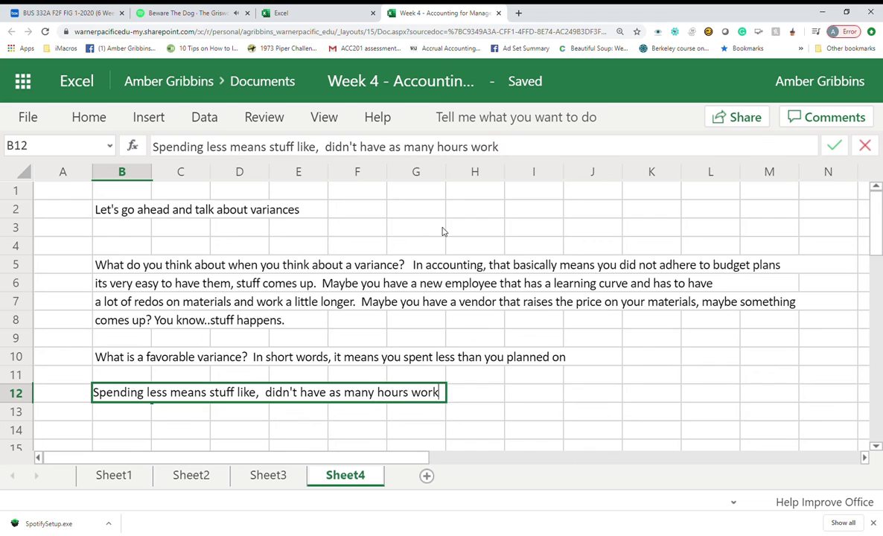
text(ed (guess what, that means labor is)
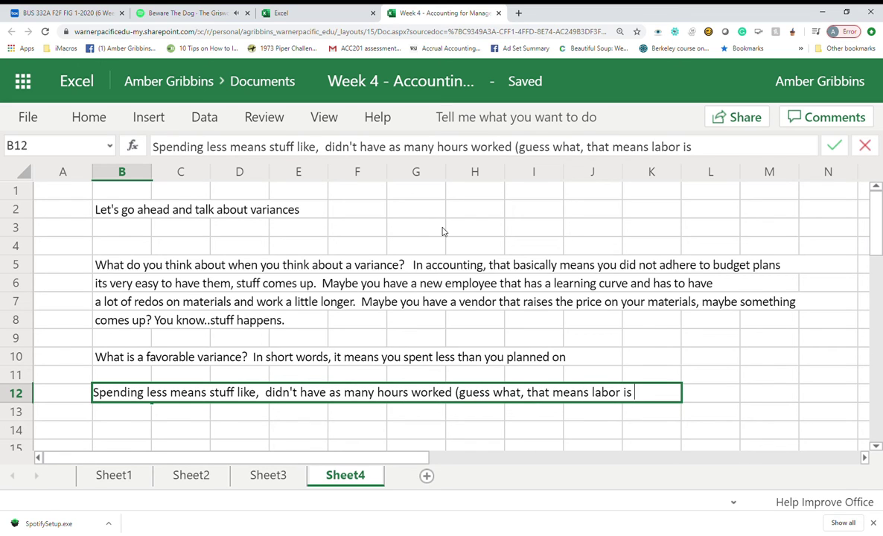
text( less expensive) to finish a project.)
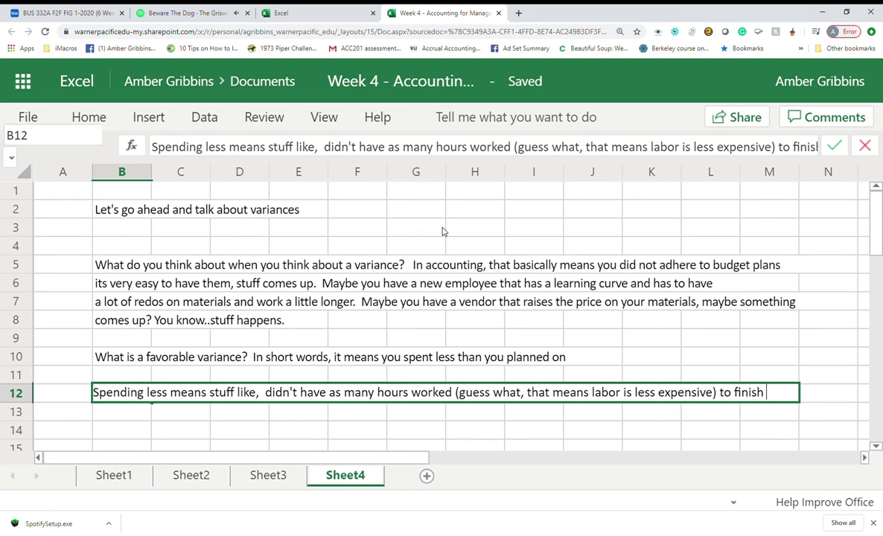
key(Return)
Enter "Spending less means you were more efficient in how it was manufactured, or you got the items for less. Didn't have to spend as much" in B13
text(SPending less means stuff)
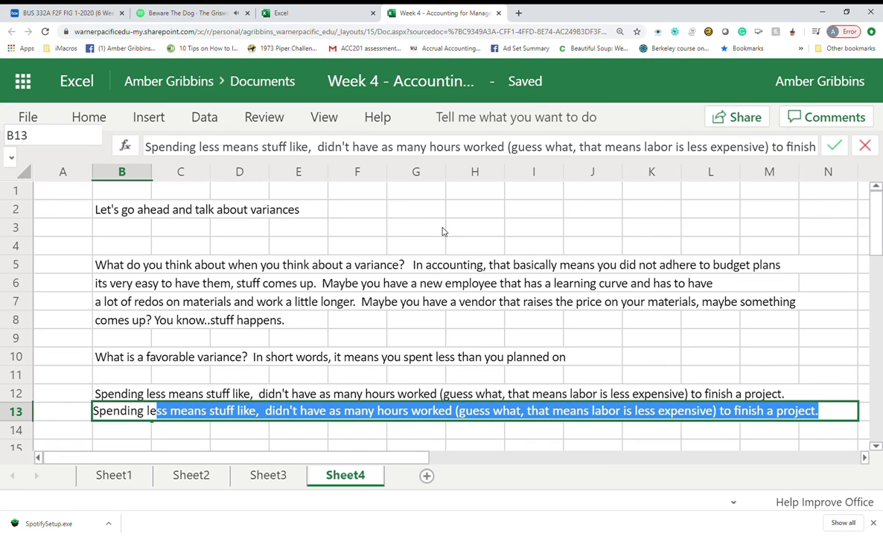
key(BackSpace)
key(BackSpace)
key(BackSpace)
key(BackSpace)
key(BackSpace)
key(BackSpace)
key(BackSpace)
text(ns you were more efficient in how it was manufacturered)
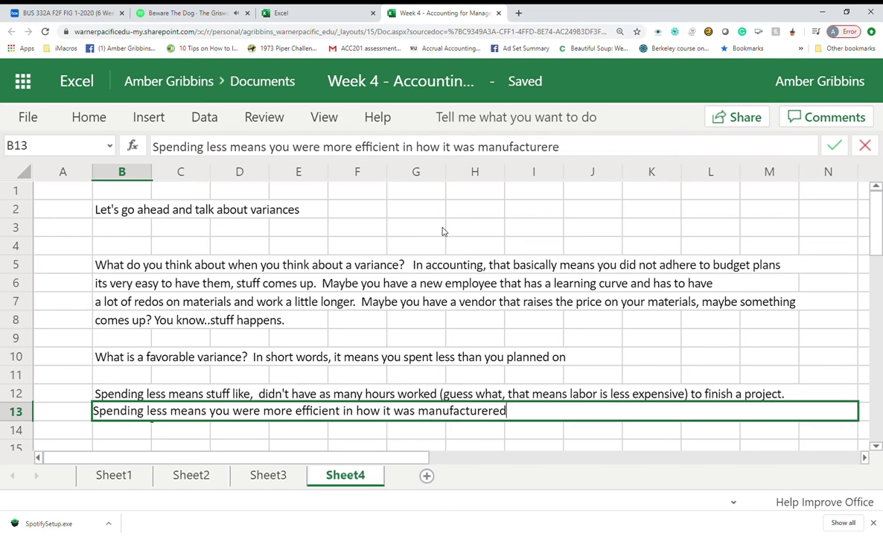
key(BackSpace)
key(BackSpace)
key(BackSpace)
text(d, or you got the )
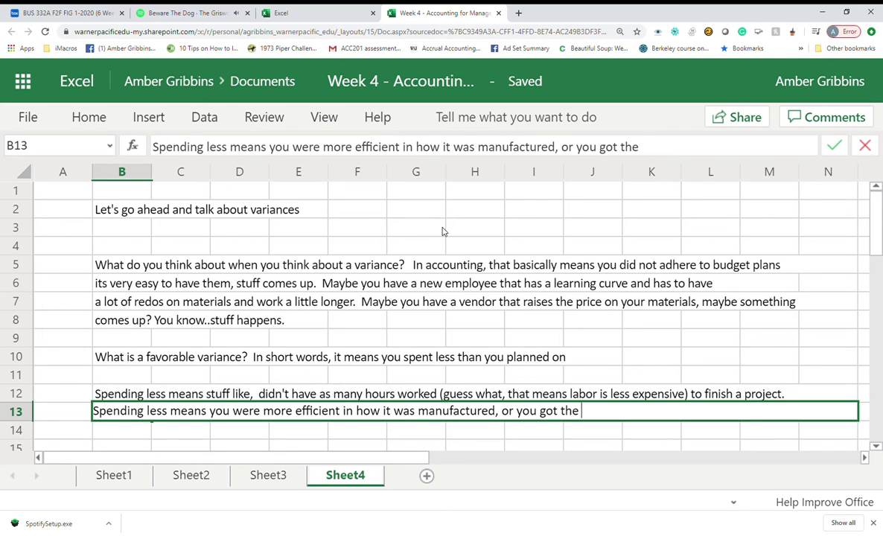
text(items for less.  Didn't have to spend as m)
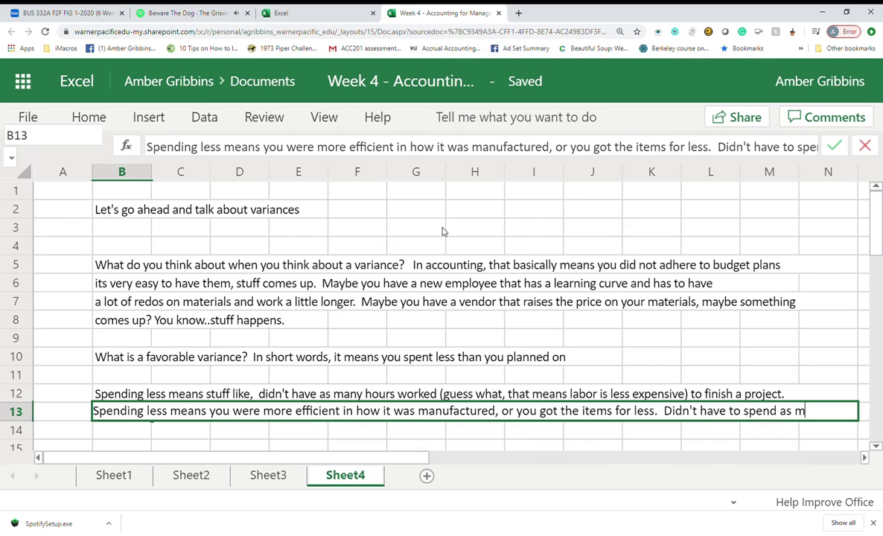
text(uch)
key(Return)
key(Return)
Enter "What is an unfavorable variance? The opposite! It took longer to make than planned, it cost more than you thought it would cost." in B15
text(M)
text(What is an )
text(unfavorable variance?  The opposite!)
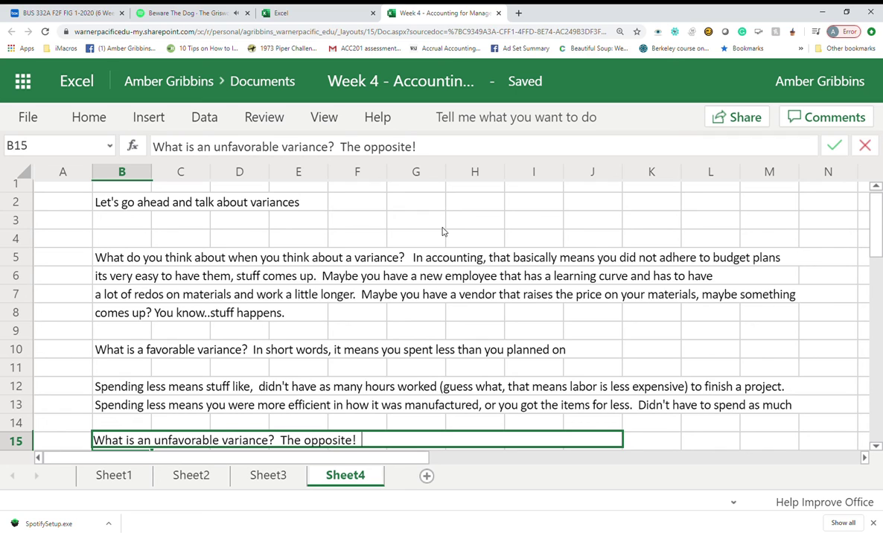
text( It took longer to make than planned, it)
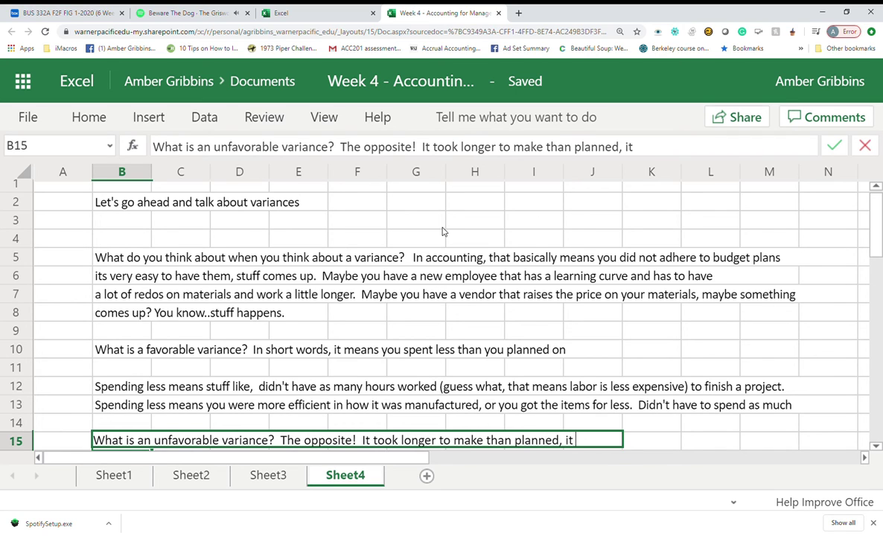
text( cost more than you thought it would cost.)
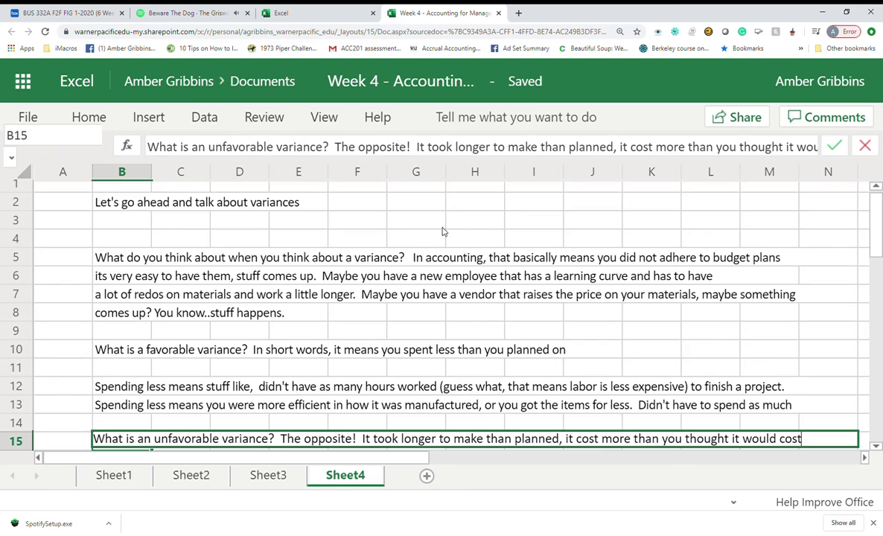
key(Return)
key(Return)
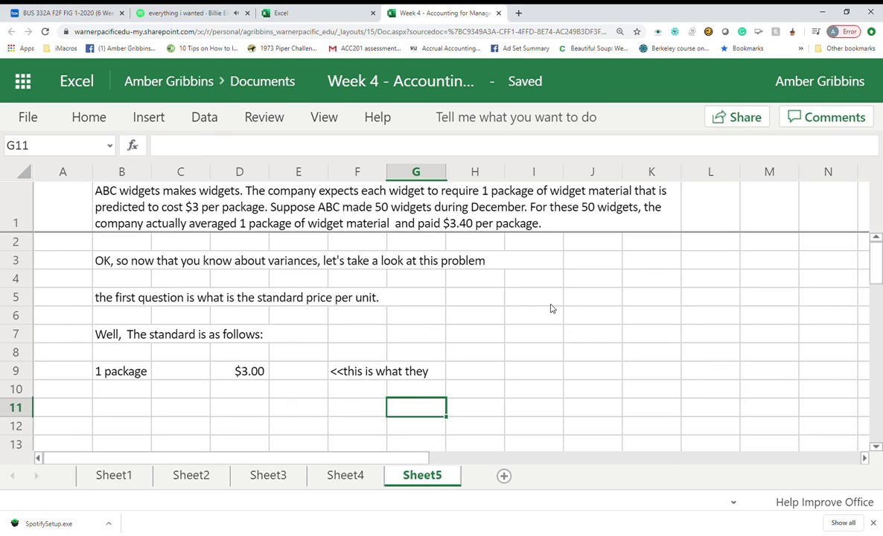
Extend the note in F9 of Sheet5 to read "<<this is what they "expect" or is their standard"
click(371, 371)
click(299, 151)
text("expect" or is their standard)
key(Return)
key(Down)
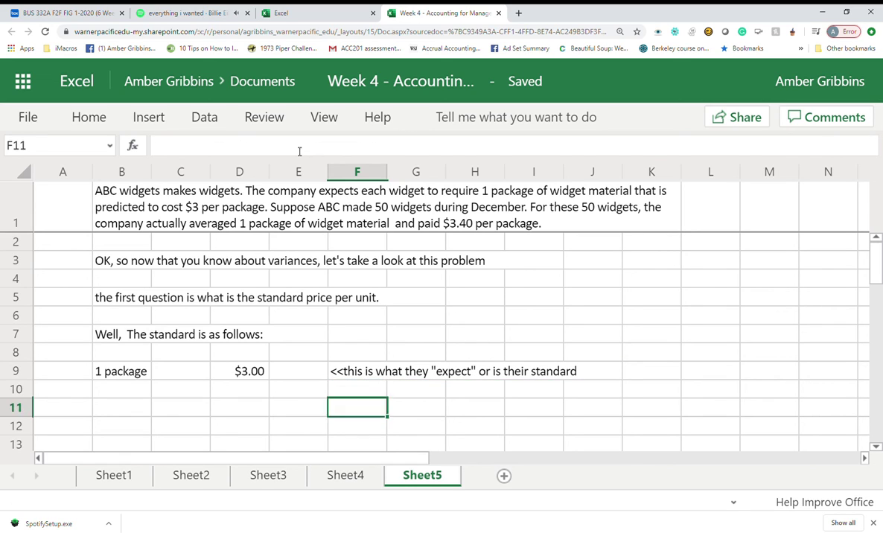
Enter "so to get the standard direct materials simply multiply" in C11
key(Left)
key(Left)
key(Left)
text(so to get the star)
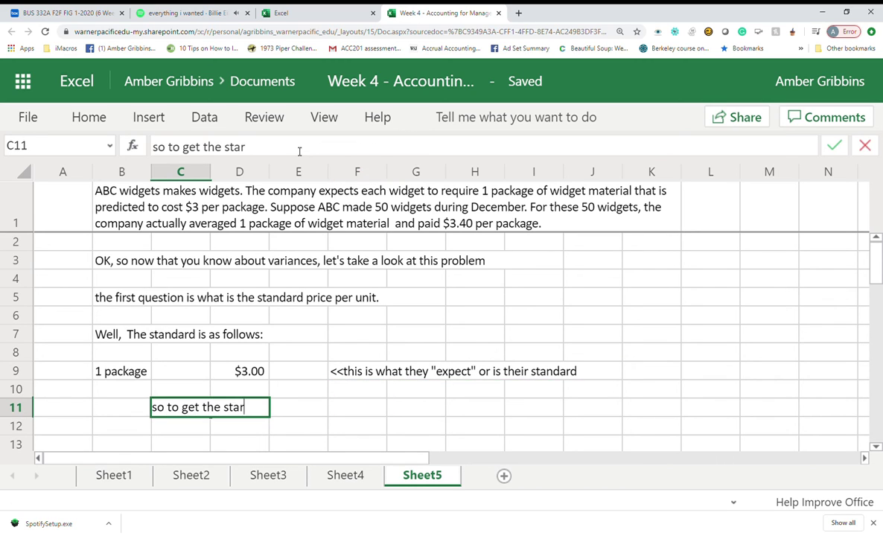
key(BackSpace)
text(ndard direct materials simp)
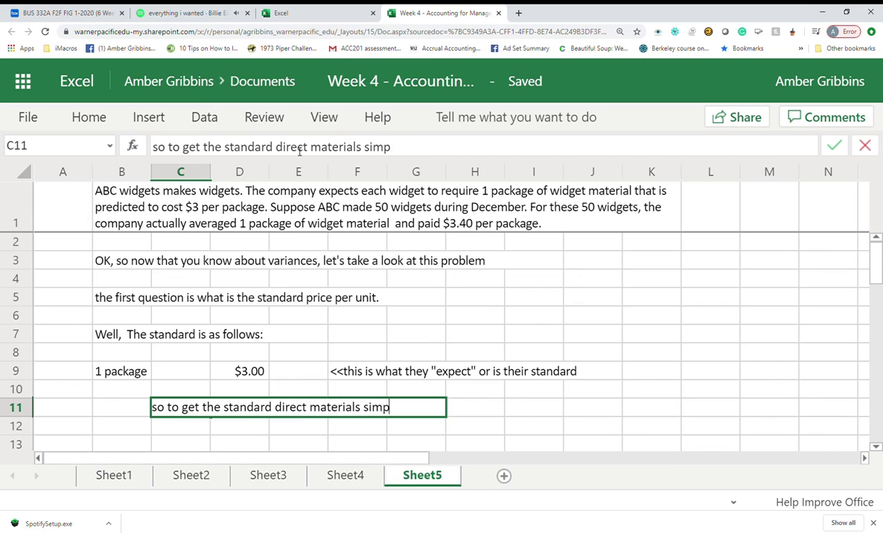
text(ly multiply)
Enter the multiplication "1 * $3.00" as text in I11, beside the standard direct materials note
key(Tab)
key(Tab)
key(Tab)
key(Tab)
key(Tab)
key(Tab)
text(1)
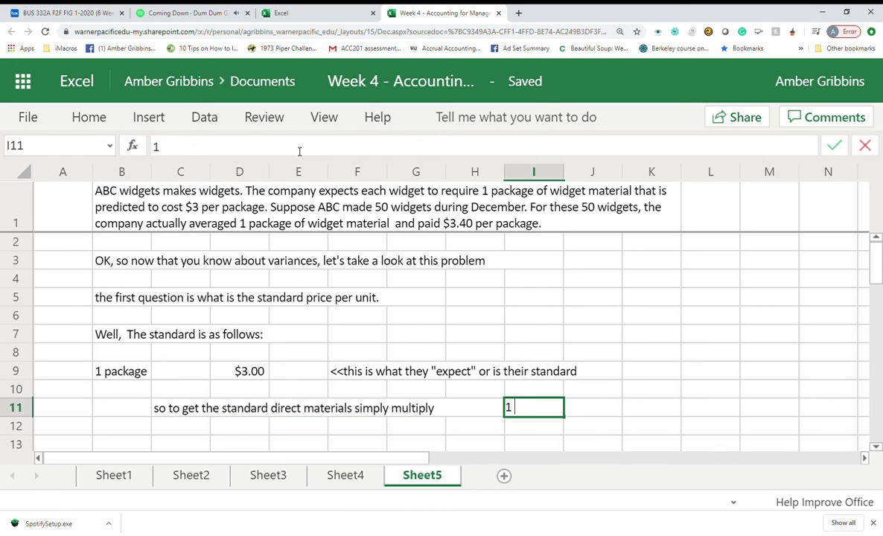
text( * $3.00)
key(Return)
key(Up)
text(1 * $3.00)
key(Return)
Calculate the standard direct materials cost in K11 with the formula =1*3
key(Up)
key(Right)
key(Right)
text(=)
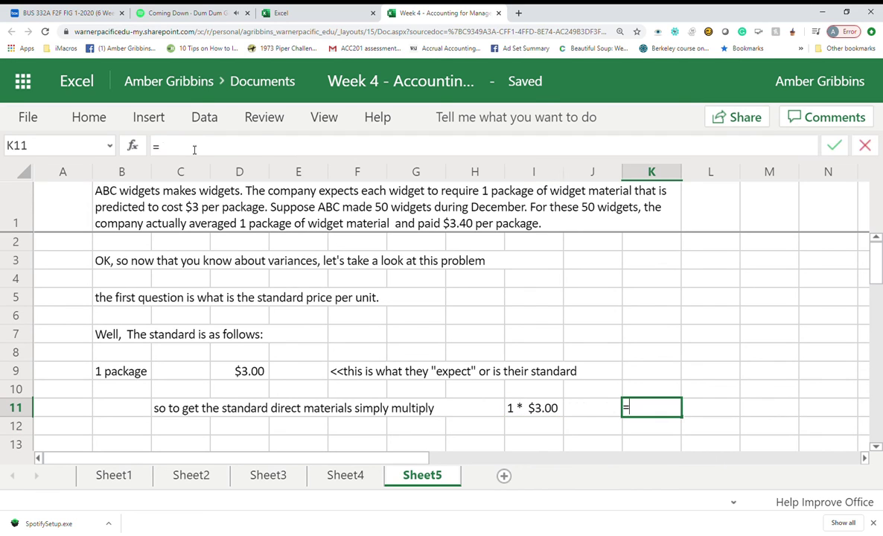
text(1*3.0)
key(Return)
key(Up)
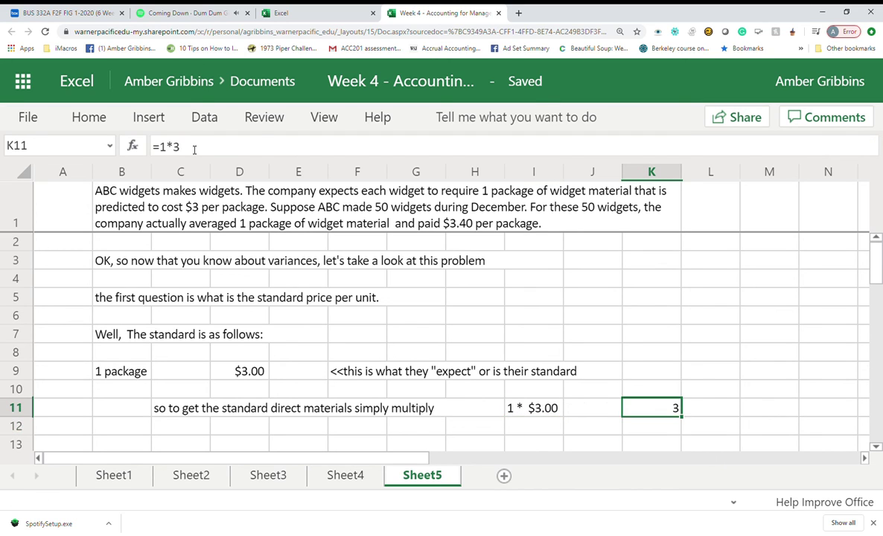
Apply the dollar accounting number format to the standard cost result in K11
click(82, 117)
click(446, 167)
click(513, 190)
click(178, 426)
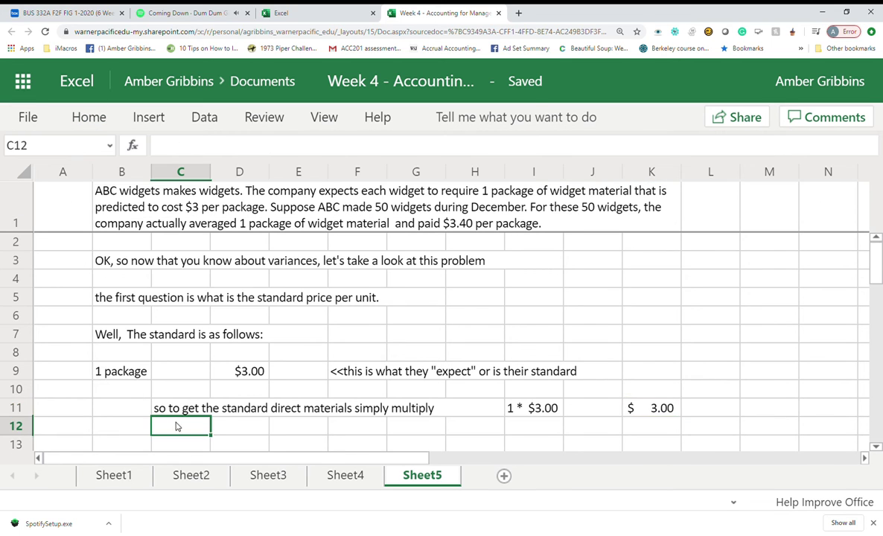
Delete rows 2 through 4 and underline the question about the standard price per unit, directly below the problem text
scroll(234, 421, down, 1)
key(Down)
key(Left)
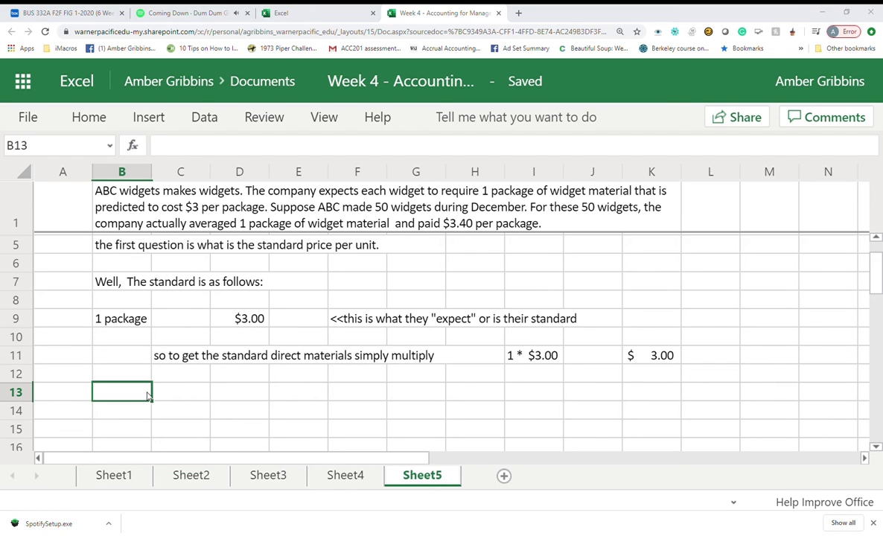
scroll(237, 342, up, 1)
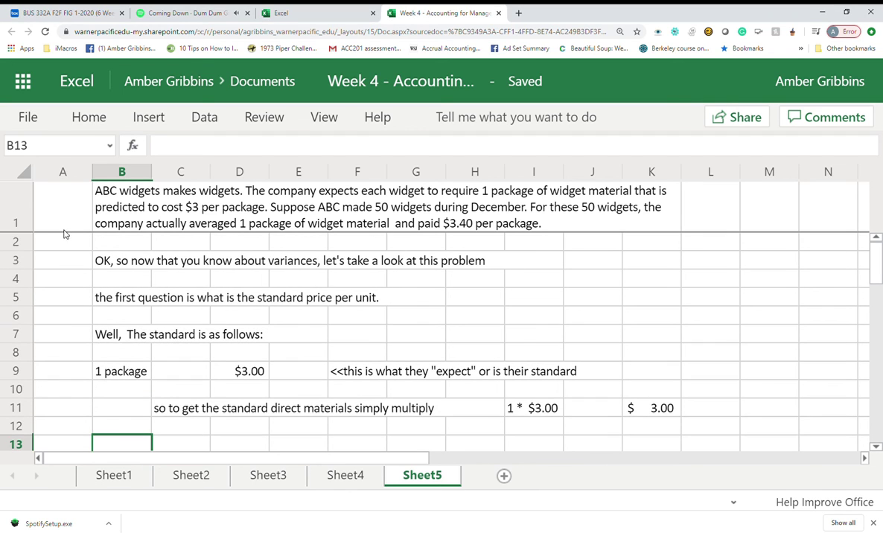
drag(14, 241, 15, 277)
right_click(15, 277)
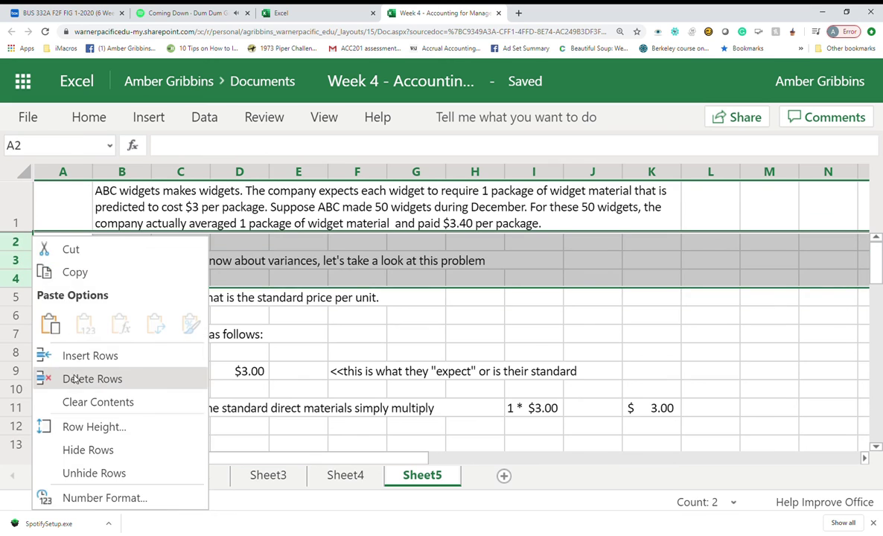
click(74, 379)
click(107, 250)
key(ctrl+u)
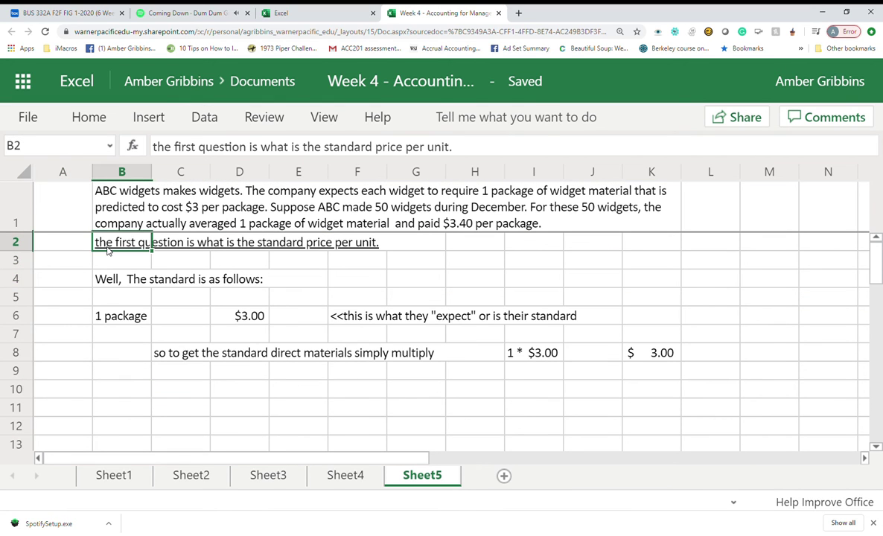
Enter "our next question is, calculate the variance" in B11
click(149, 407)
text(our next question is)
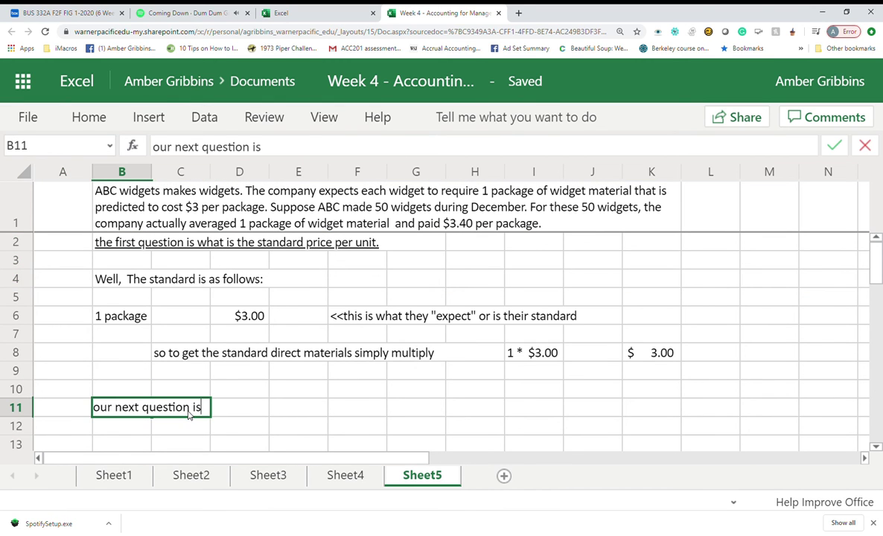
text(, calculate the ar)
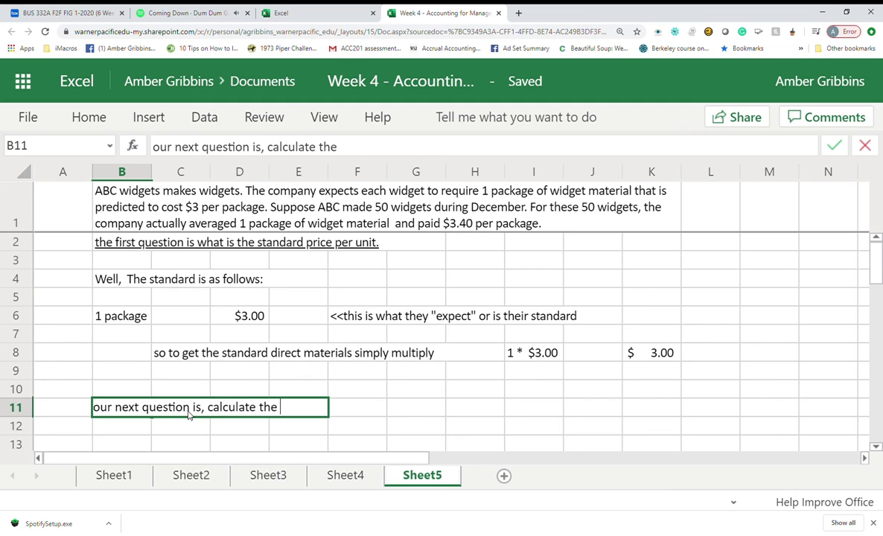
key(BackSpace)
key(BackSpace)
text(variance)
key(Return)
key(Return)
Enter "well, in this case we have a variance because we planned on spending $3.00, however the cost of widget material is actually" in B13 and $3.40 below
text(wel)
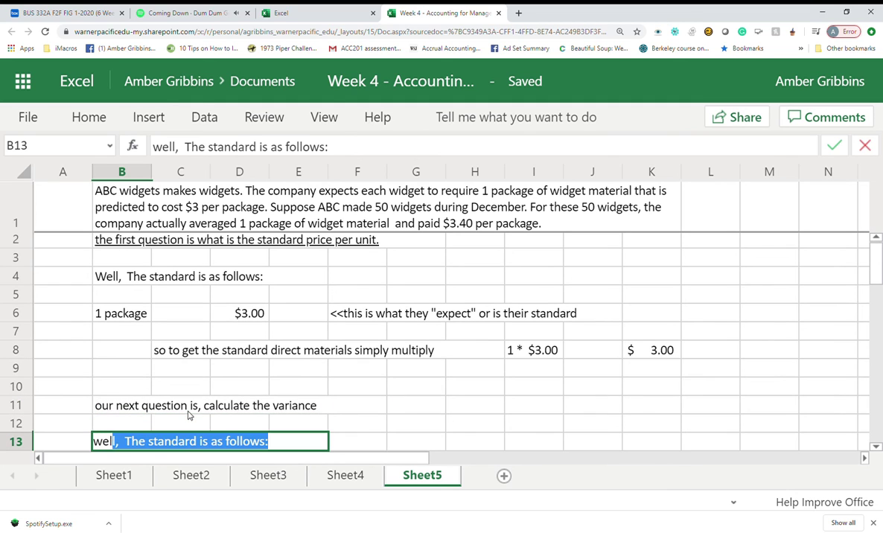
text(l, in this case we have a variance because we p)
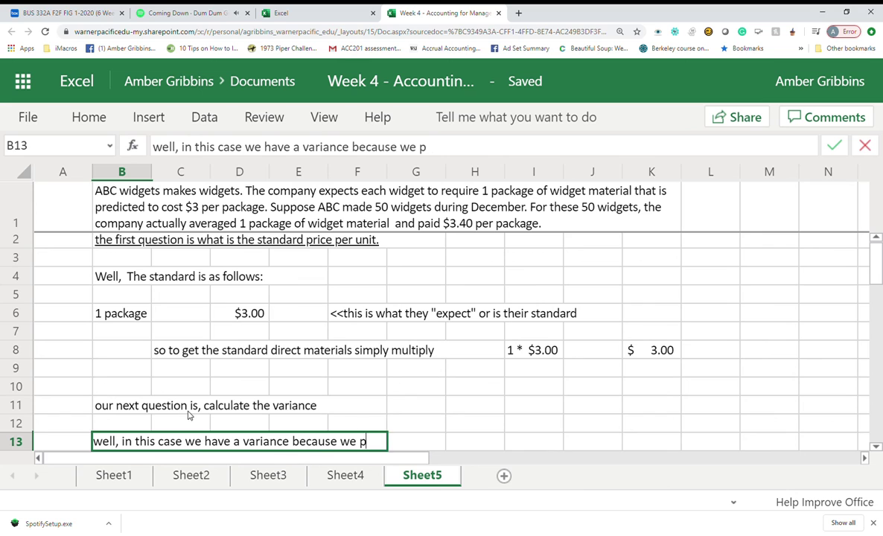
text(lanned on spending $3.00, however the cost of we)
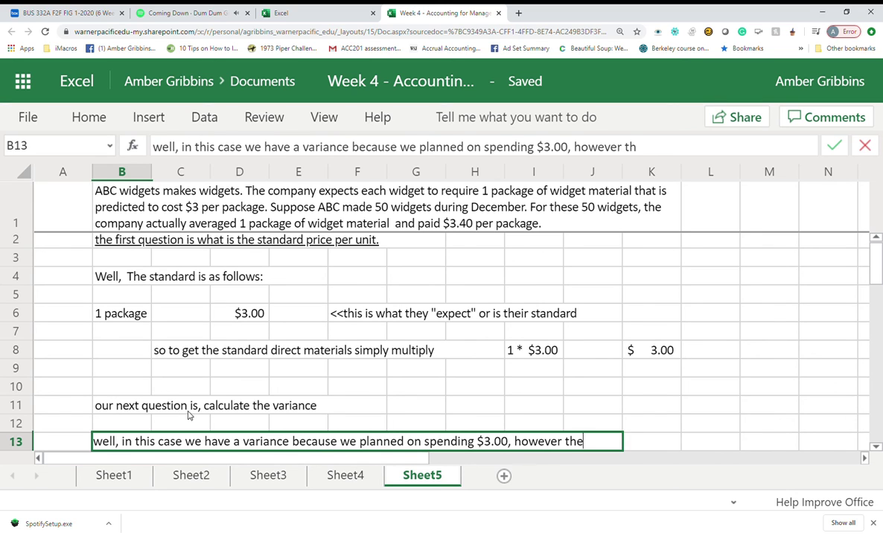
key(BackSpace)
text(idget material is actually)
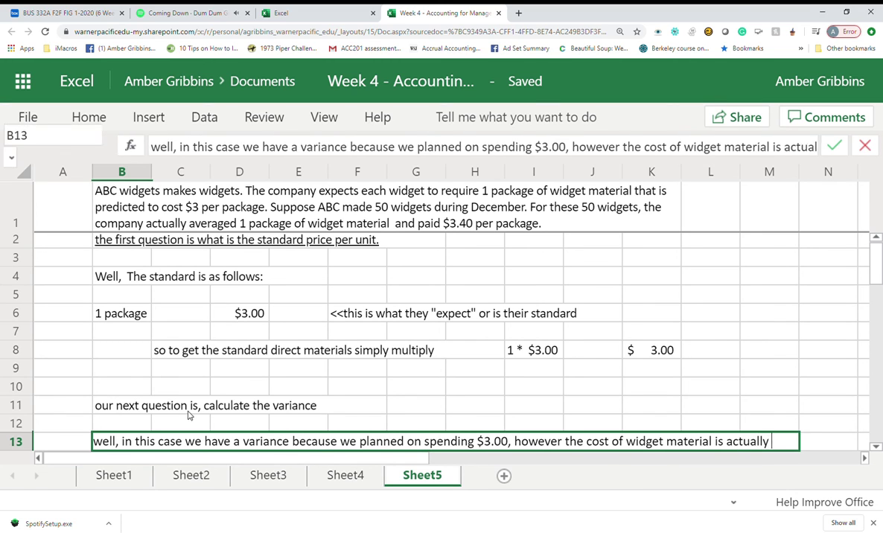
key(Return)
text($3.40)
key(Return)
key(Return)
Enter "so we will get what's called the "actual" cost figured" in C16
key(Right)
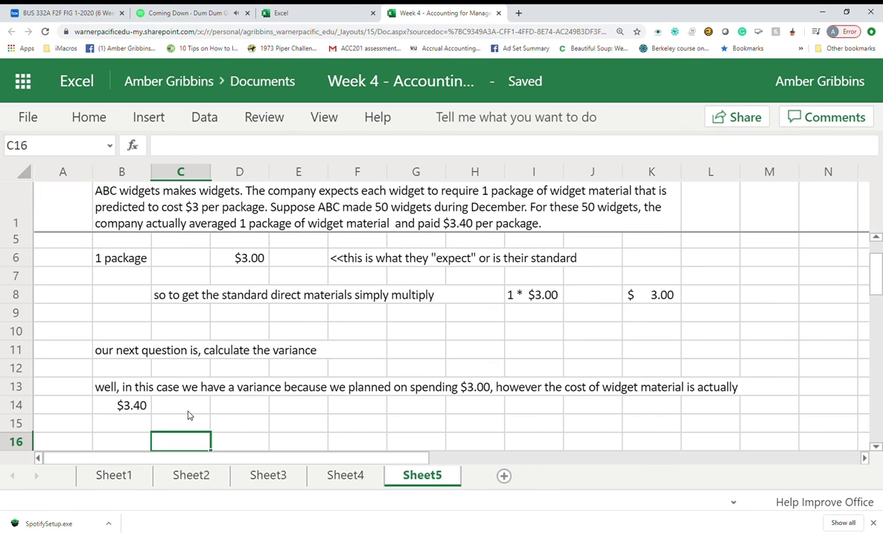
text(so we will get what's called the "actua)
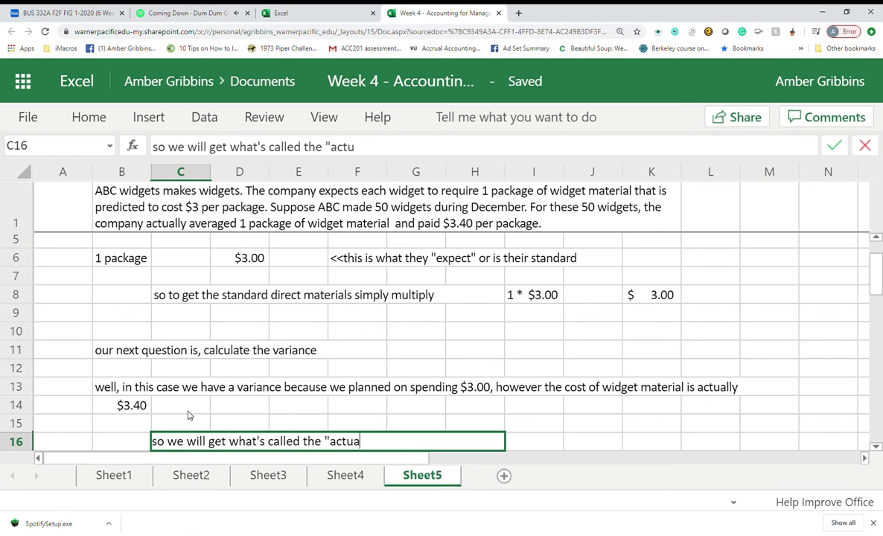
text(l" cost figuer)
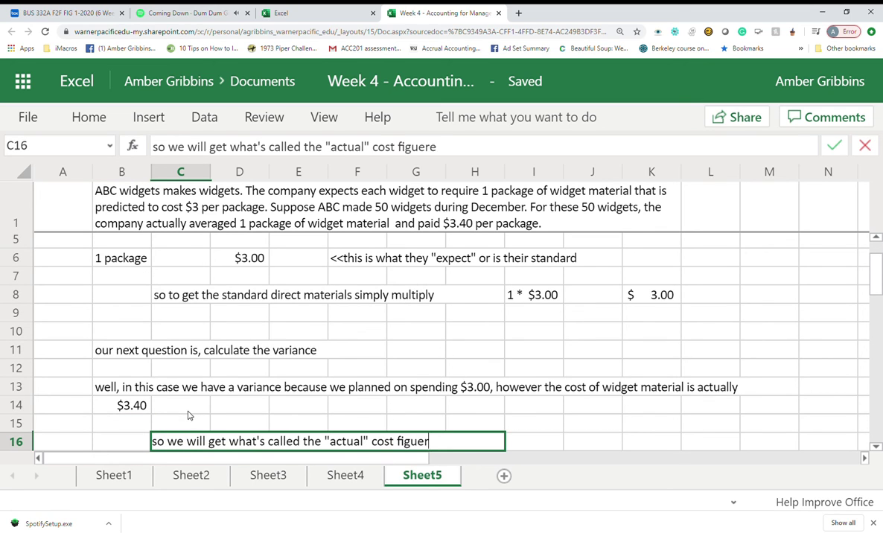
key(BackSpace)
key(BackSpace)
text(red)
Enter the actual cost calculation as the text "1 * $3.40" in I16, on the same row as the actual cost note
key(Right)
key(Right)
key(Right)
key(Right)
key(Right)
key(Right)
text(1)
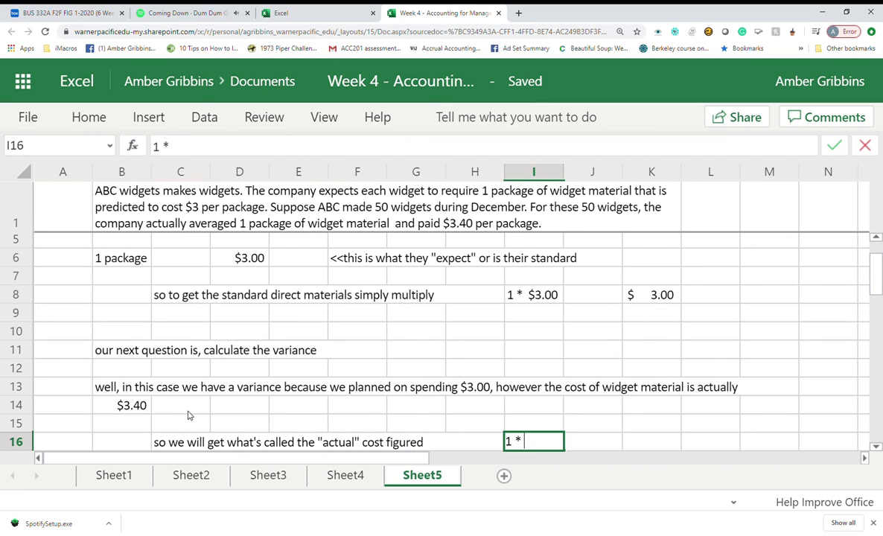
text( * $3.40)
Calculate the actual cost in K16 with the formula =1*3.4
key(Right)
key(Right)
key(Right)
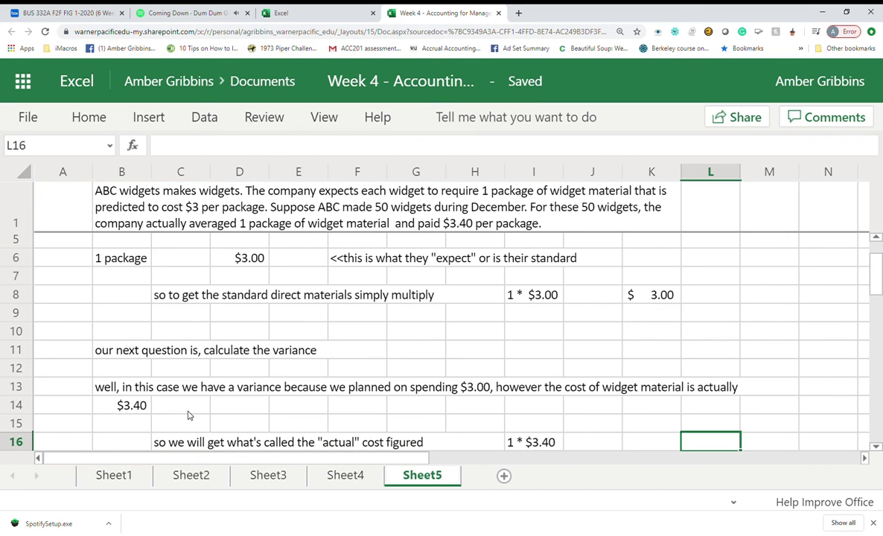
key(Left)
text(=1*)
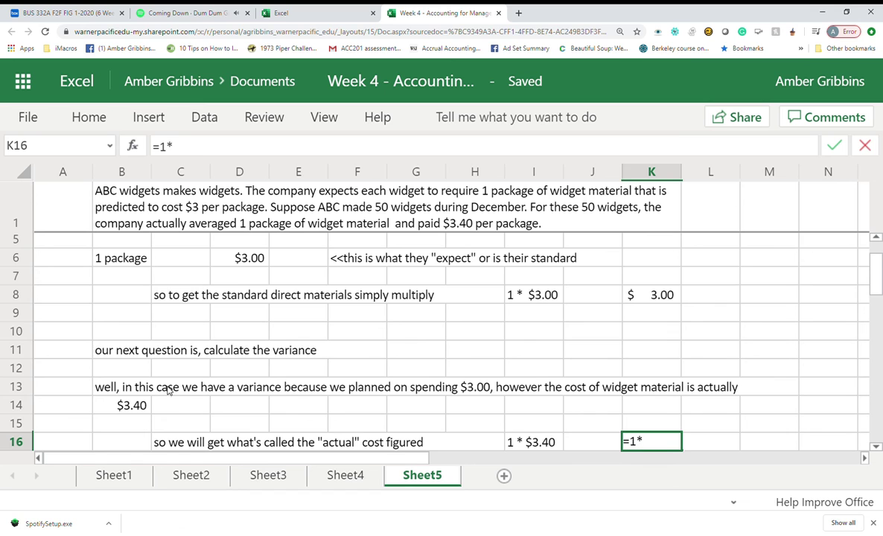
text(3.4)
key(Return)
key(Down)
key(Left)
key(Left)
key(Left)
key(Left)
key(Left)
key(Left)
key(Left)
key(Left)
key(Left)
key(Left)
key(Down)
key(Right)
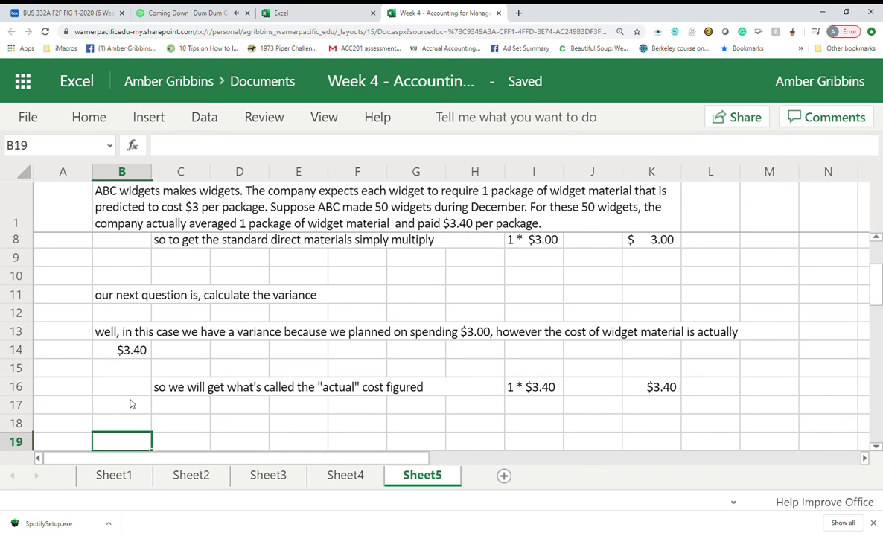
Delete the two blank rows 9 and 10 above the question about calculating the variance
scroll(130, 404, up, 2)
drag(22, 364, 18, 379)
right_click(18, 379)
click(79, 249)
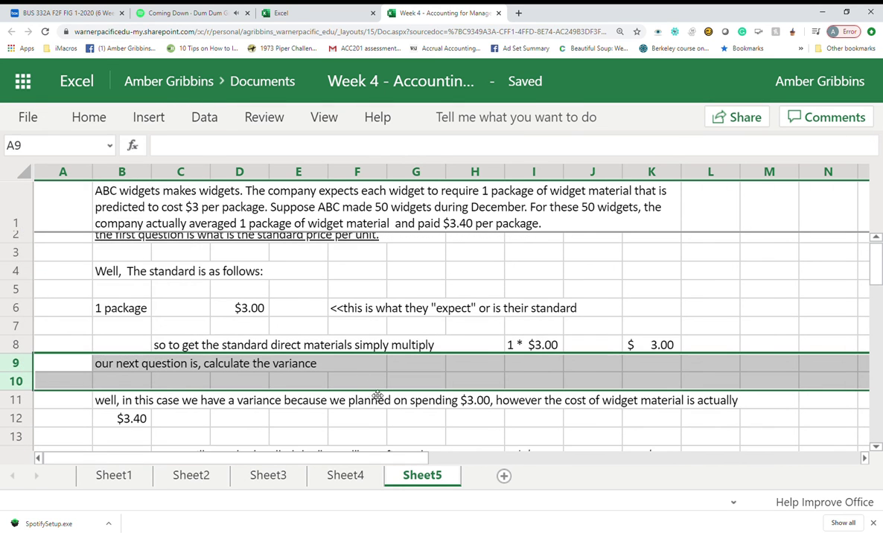
Enter "Now to find the variance, we simply subtract the ACTUAL from the Standard" in B16
scroll(370, 386, down, 2)
click(122, 437)
text(Now to find the variance, we spimply subtract the ST)
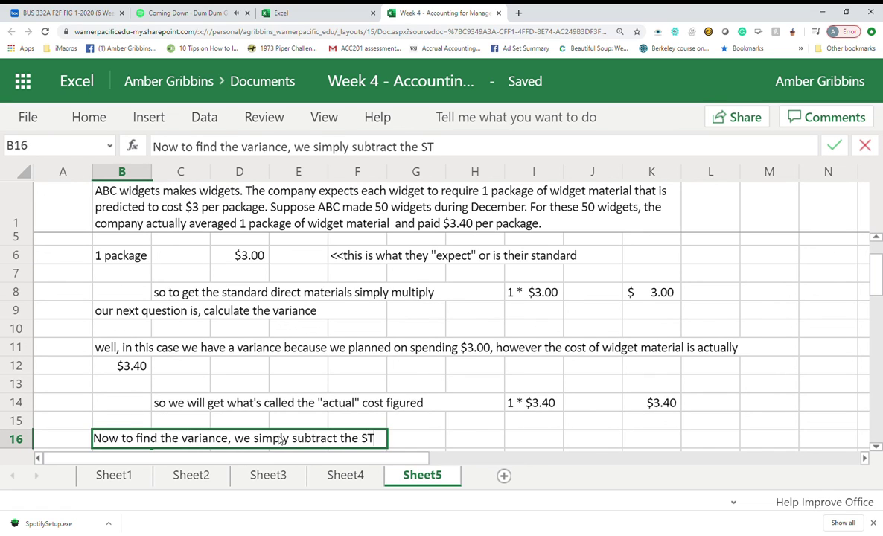
text(ANDARD)
key(BackSpace)
key(BackSpace)
key(BackSpace)
key(BackSpace)
key(BackSpace)
key(BackSpace)
key(BackSpace)
key(BackSpace)
text(ACTUAL from the Standard)
key(Return)
key(Return)
Change the last word of the variance explanation in B16 to uppercase "STANDARD"
key(Up)
key(Up)
double_click(536, 147)
text(STANDARD)
key(Return)
Label the $3.00 result in row 8 with "<<STANDARD" in L8
key(Up)
key(Up)
key(Up)
key(Up)
key(Up)
key(Up)
key(Up)
key(Up)
key(Up)
key(Up)
key(Up)
key(Up)
key(Up)
key(Up)
key(Up)
key(Up)
key(Up)
key(Up)
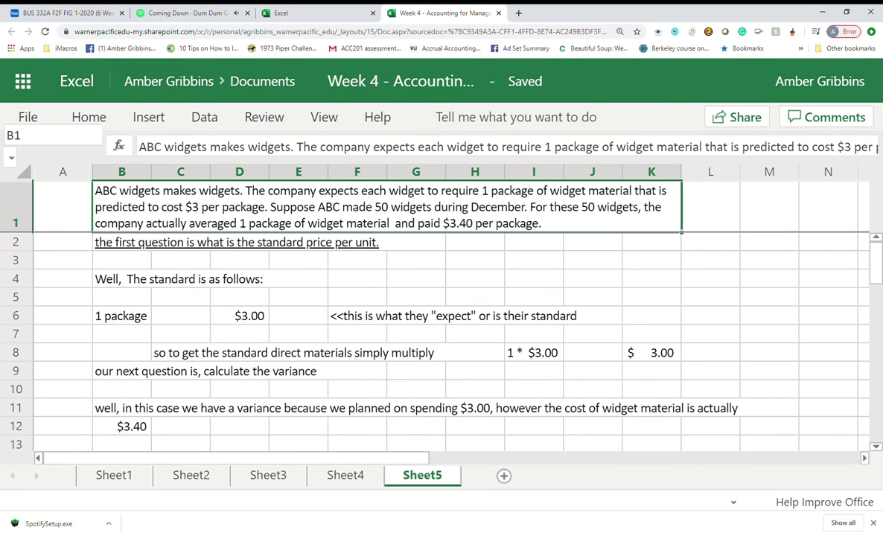
click(719, 356)
text(<<STANDARD)
key(Return)
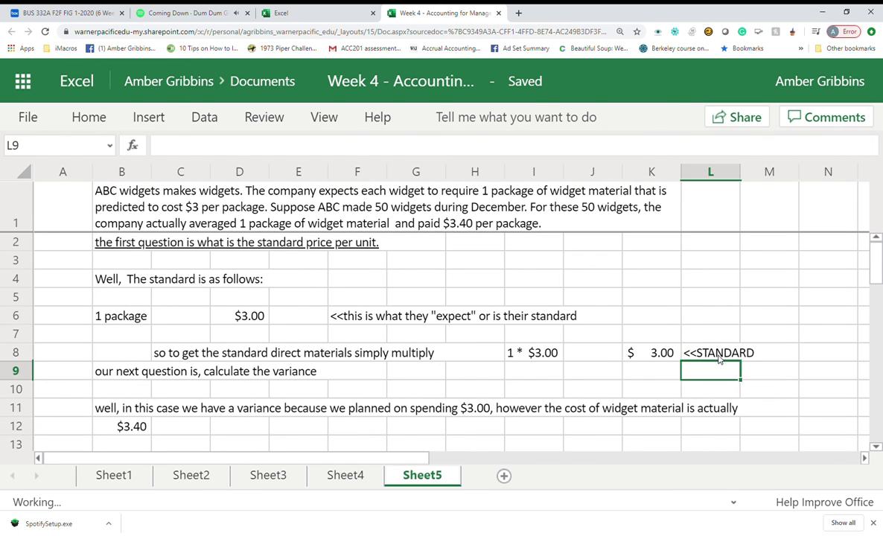
Label the $3.40 result in row 14 with "<<ACTUAL" in L14
scroll(713, 357, down, 2)
click(715, 357)
text(<<ac)
key(BackSpace)
key(BackSpace)
text(ACTUAL)
key(Return)
Calculate the variance in G18 by subtracting the actual cost in K14 from the standard cost in K8
key(Down)
key(Down)
key(Left)
key(Left)
key(Left)
key(Left)
key(Left)
key(Down)
text(=)
click(648, 247)
text(-)
click(655, 358)
key(Return)
key(Up)
key(Right)
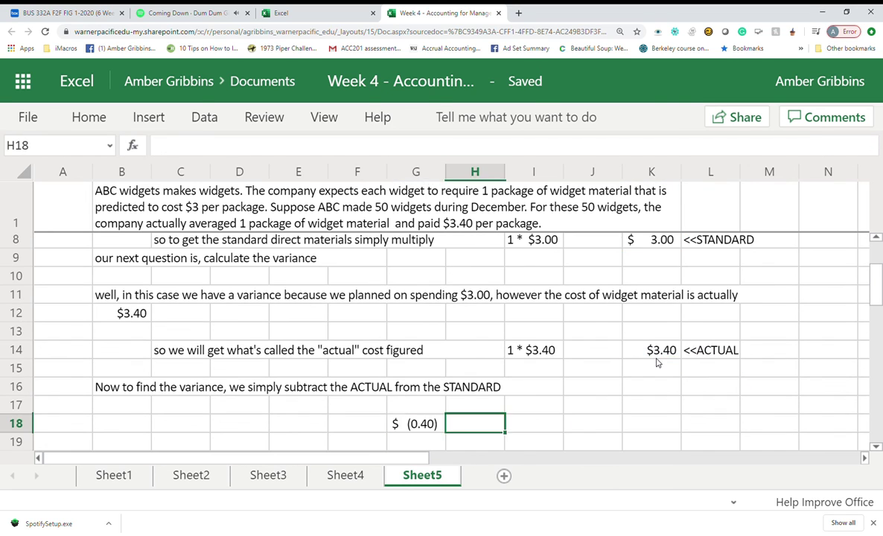
Enter "It appears we are in the negative, and we paid more than we expected to pay, therefore we have an UNFAVORABLE!! variance" in B20
key(Down)
key(Down)
key(Left)
key(Left)
key(Left)
key(Left)
key(Left)
key(Left)
text(iT)
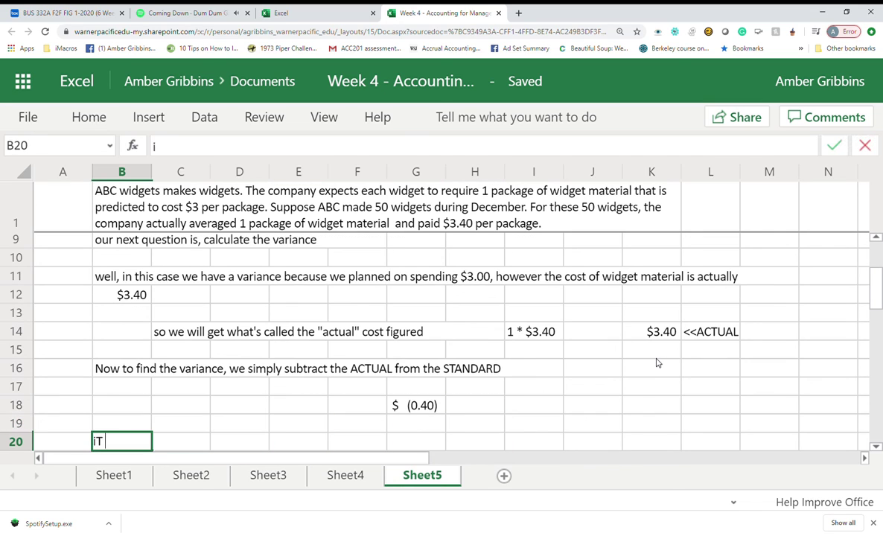
text( p)
key(BackSpace)
text(appears )
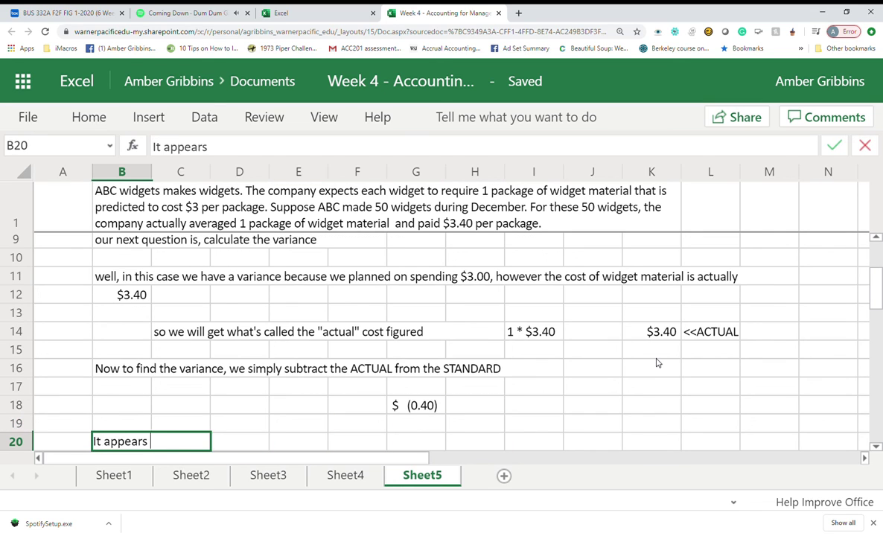
text(we are in the negative, and we paid more than we expected)
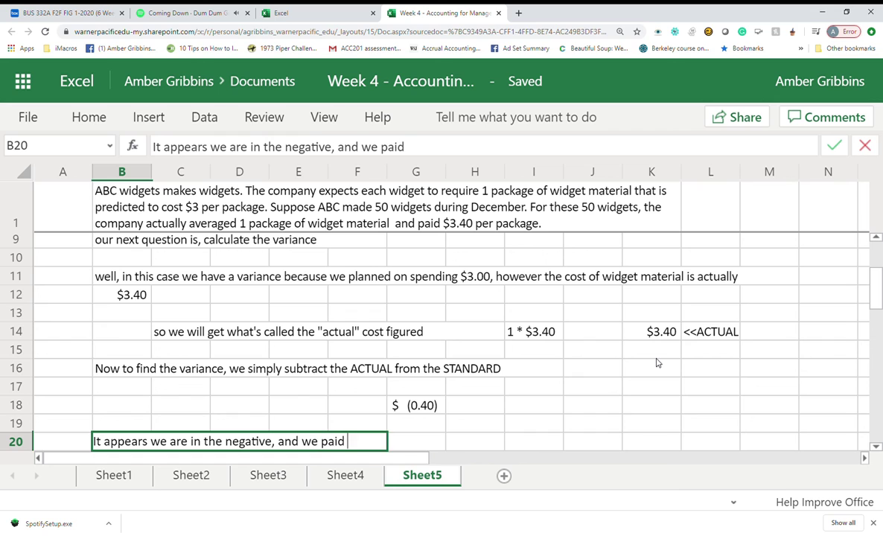
text(fore we have a)
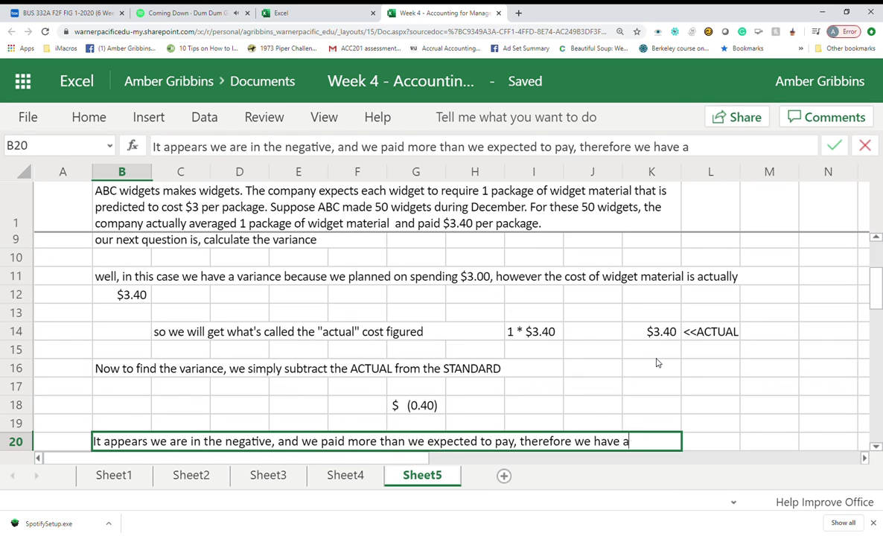
text(n UNFAVORABLE!! variance)
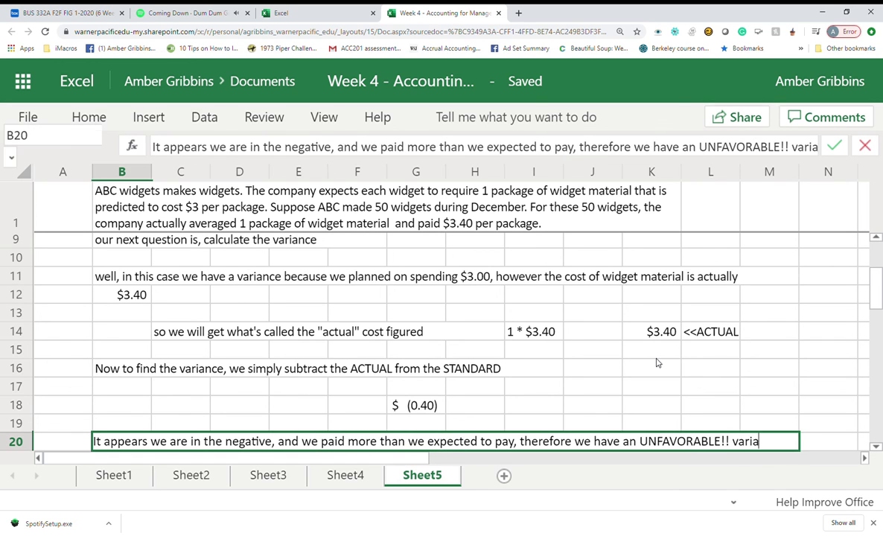
key(Return)
key(Return)
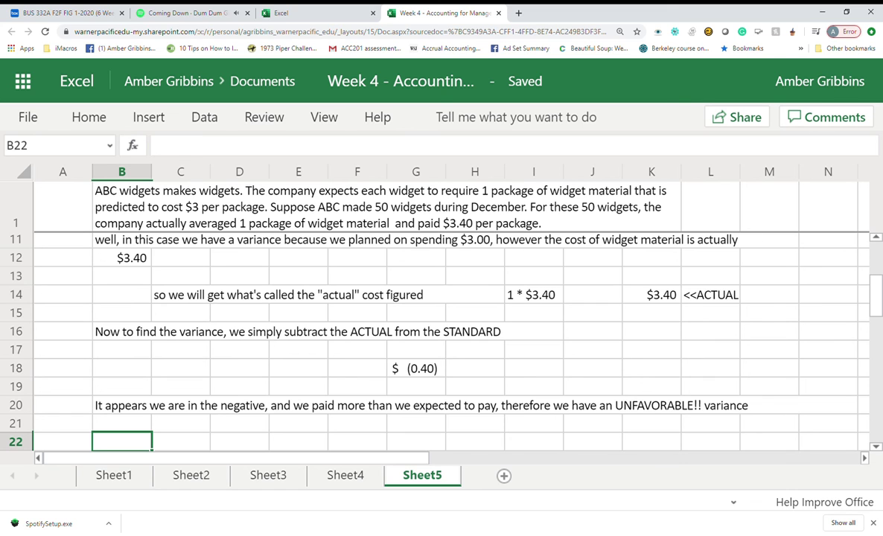
scroll(387, 365, up, 3)
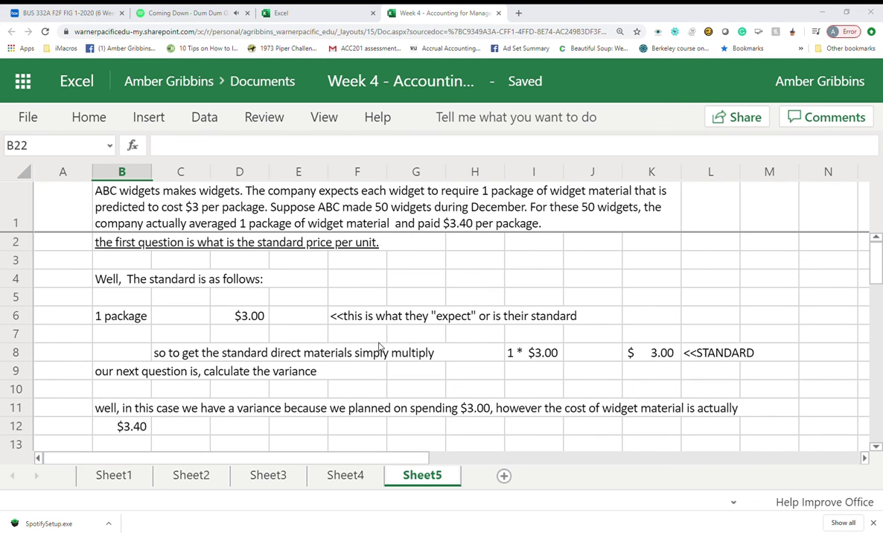
scroll(379, 343, down, 4)
scroll(379, 343, up, 4)
scroll(211, 435, down, 4)
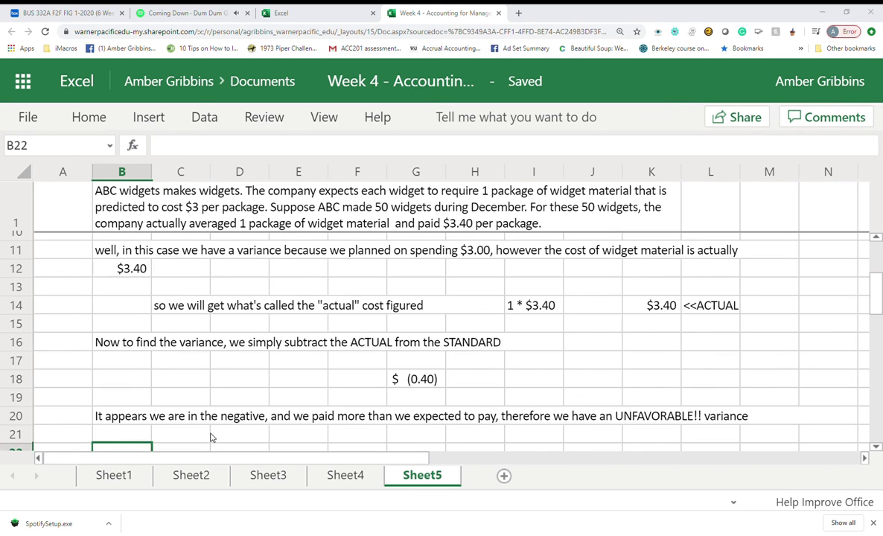
Add a new sheet and enter "Final thoughts this week, this homework shouldn't be tough, but it can be confusing at first" in B2
key(shift+F11)
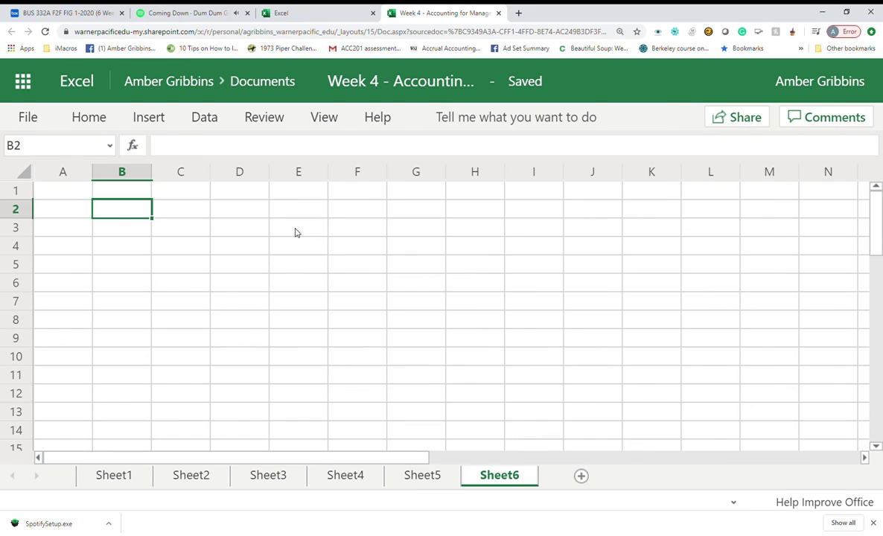
text(Fianal thoughts this week)
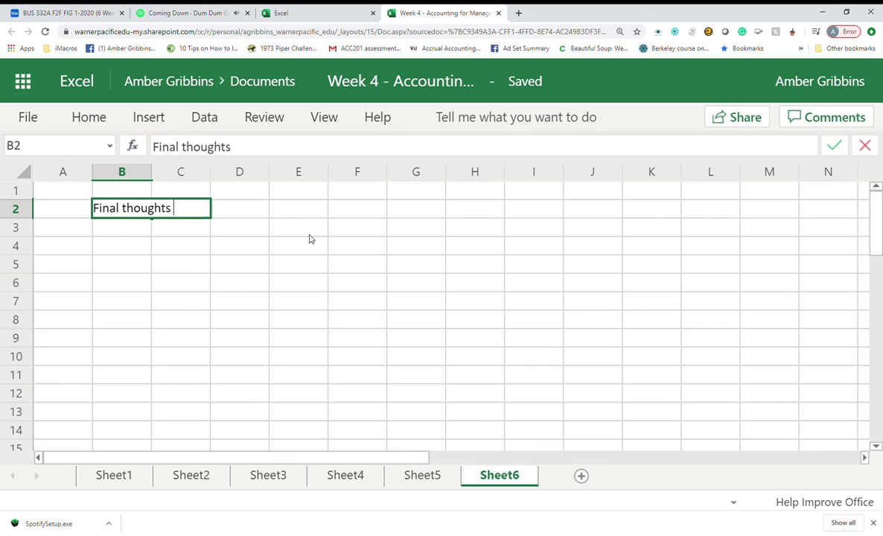
text(,  this homework)
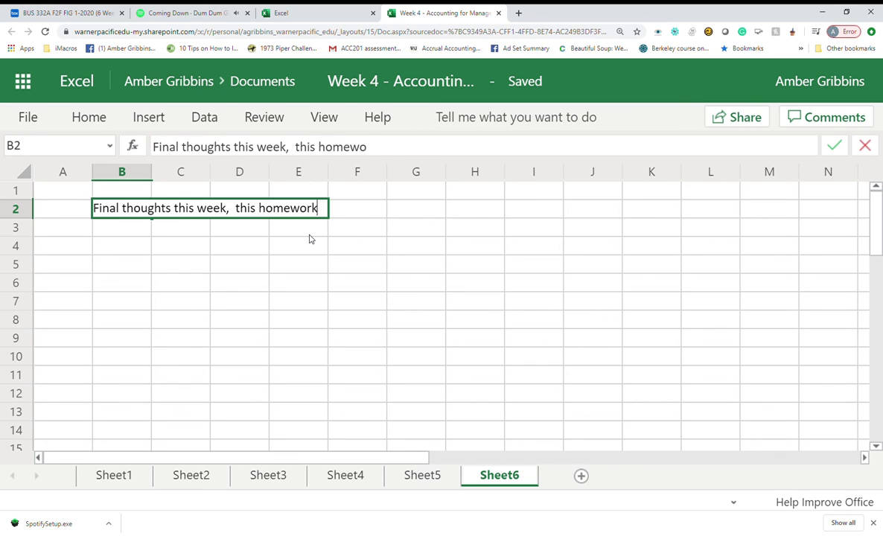
text( shouldn't be tough, but it can be confusing at first)
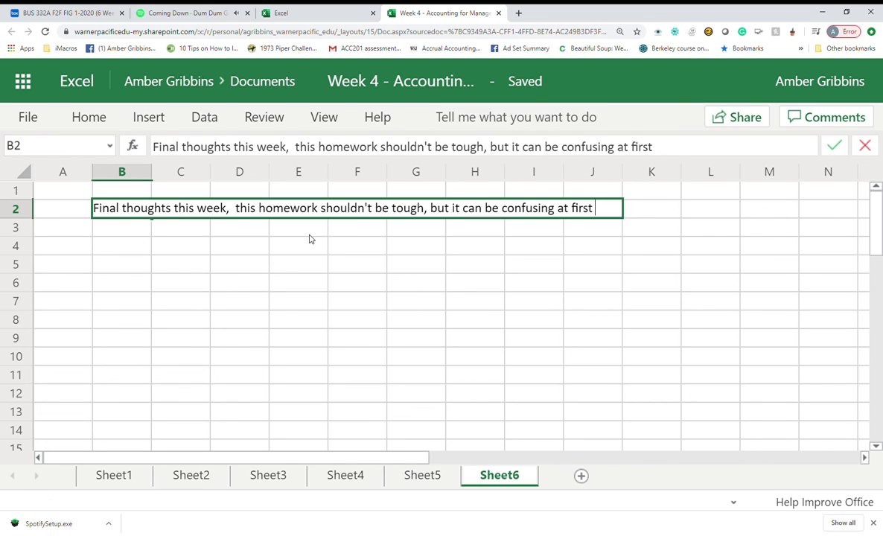
key(Return)
Continue the note in B3 with "trying to think through variances. Please make sure in addition to getting help from the "hint""
text(trying to think through variances.  Please make sure in addition to)
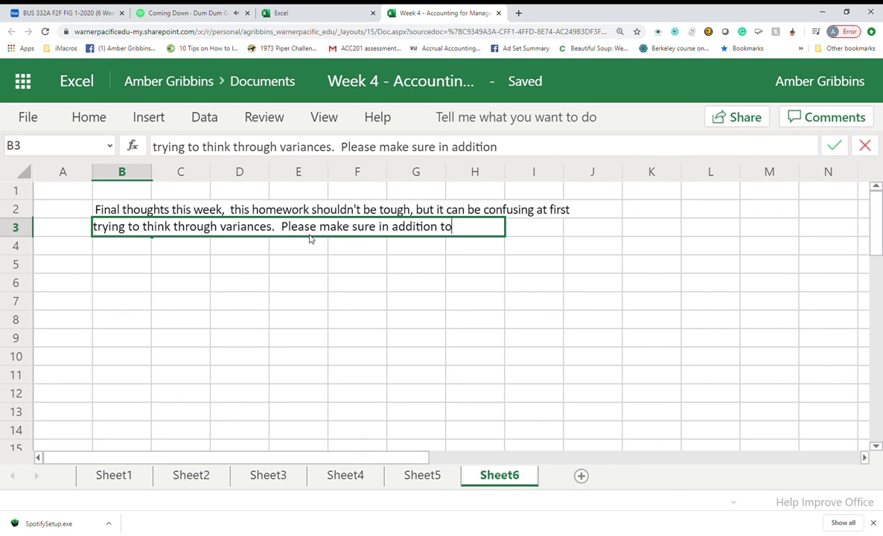
text( getting helpu)
key(BackSpace)
text(from the "hint")
key(Return)
Finish the homework note in B4 with "section of your homework, also take the time to read through the book too."
text(section of your homework,)
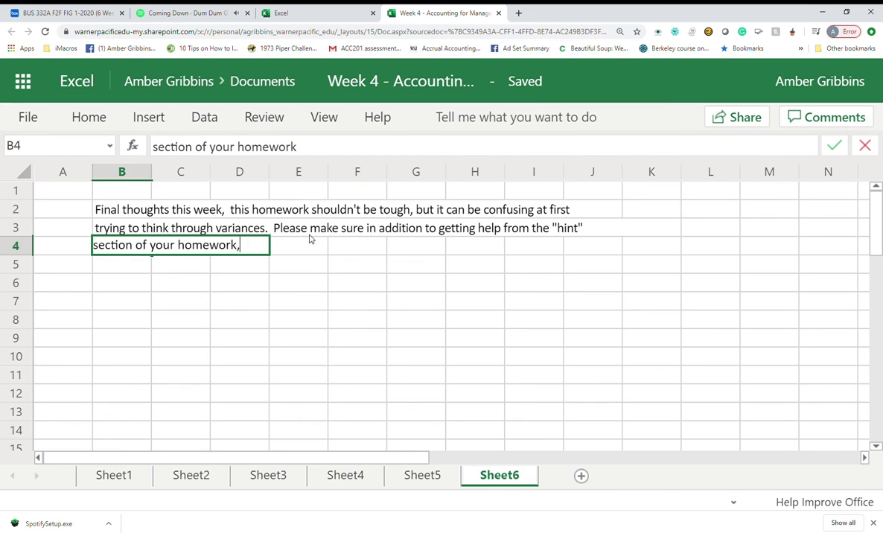
text( also take the time to read through)
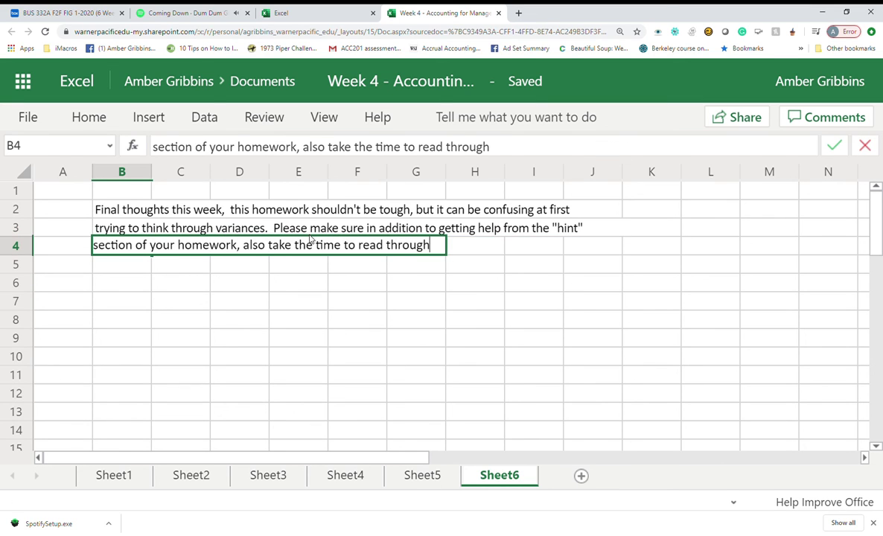
text( the book too.)
key(Return)
key(Return)
Enter "Remember, I'm here if you need help! :)" in B6 and "Have a great rest of your weekend" in B8
text(Remember, I'm )
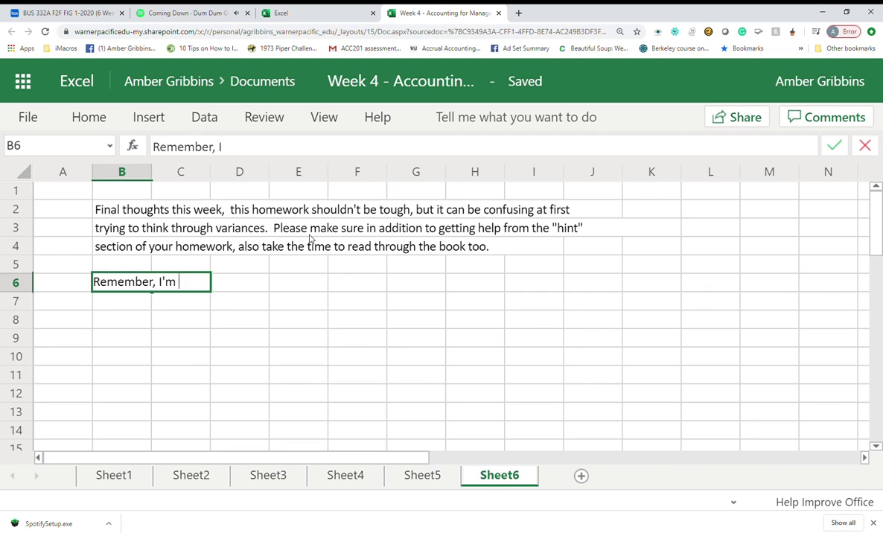
text(here if you need help! :))
key(Return)
key(Return)
text(Have a great rest of your weekend)
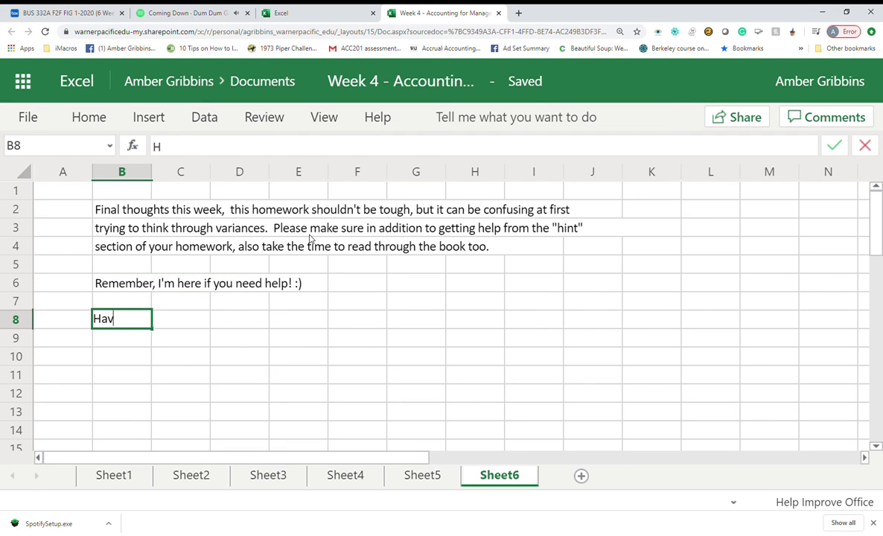
key(Return)
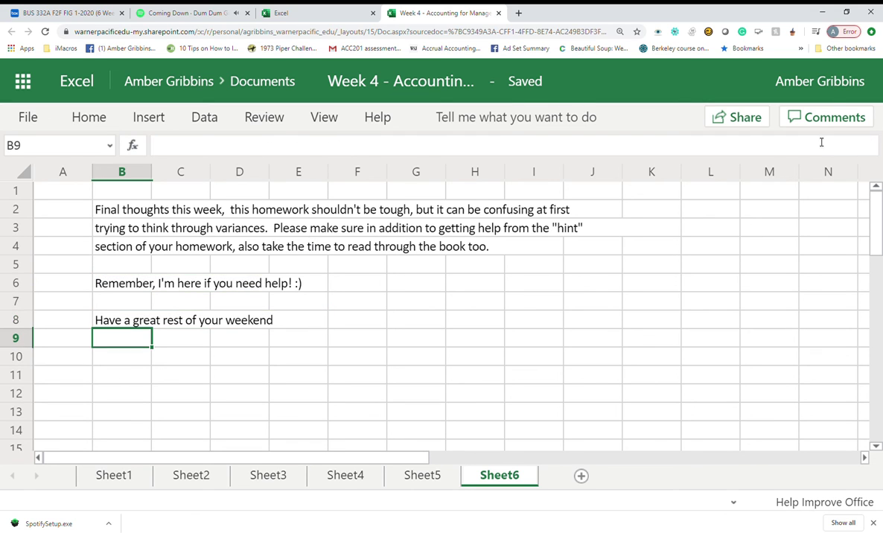